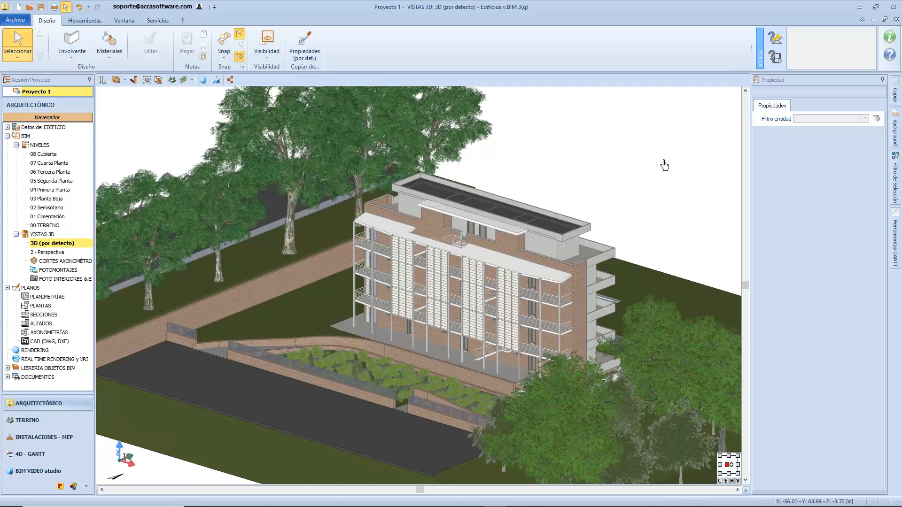
Switch to the PriMus budget environment and select the fourth-floor brick perimeter wall in the 3D view.
{"action": "left_click", "coordinate": [59, 488]}
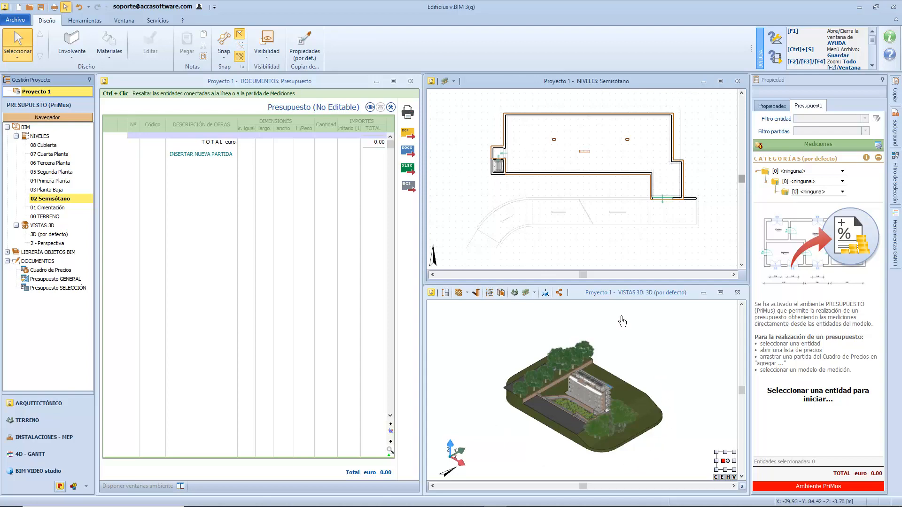
{"action": "scroll", "coordinate": [585, 401], "scroll_direction": "up", "scroll_amount": 5}
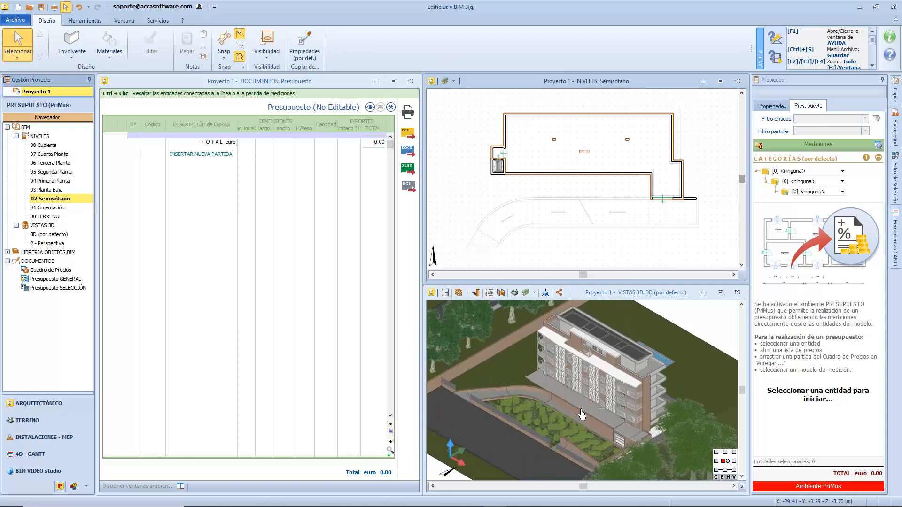
{"action": "scroll", "coordinate": [598, 389], "scroll_direction": "up", "scroll_amount": 5}
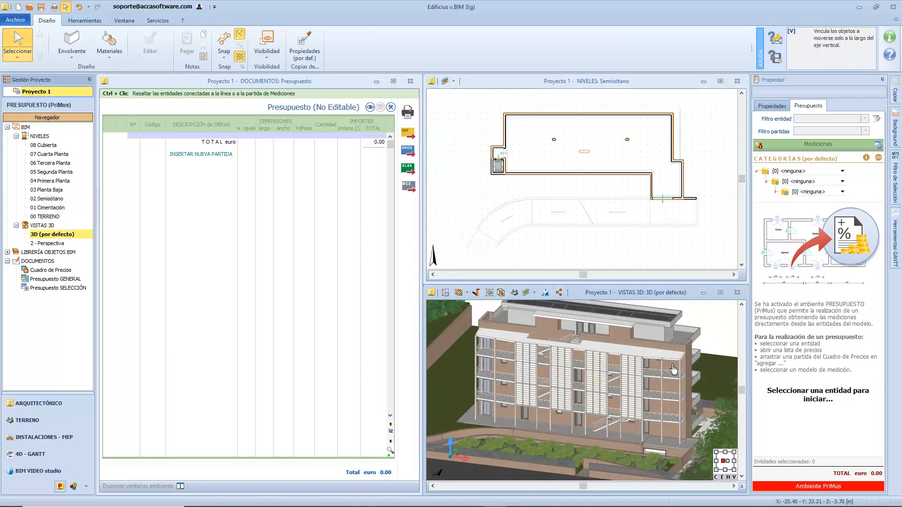
{"action": "scroll", "coordinate": [582, 374], "scroll_direction": "up", "scroll_amount": 3}
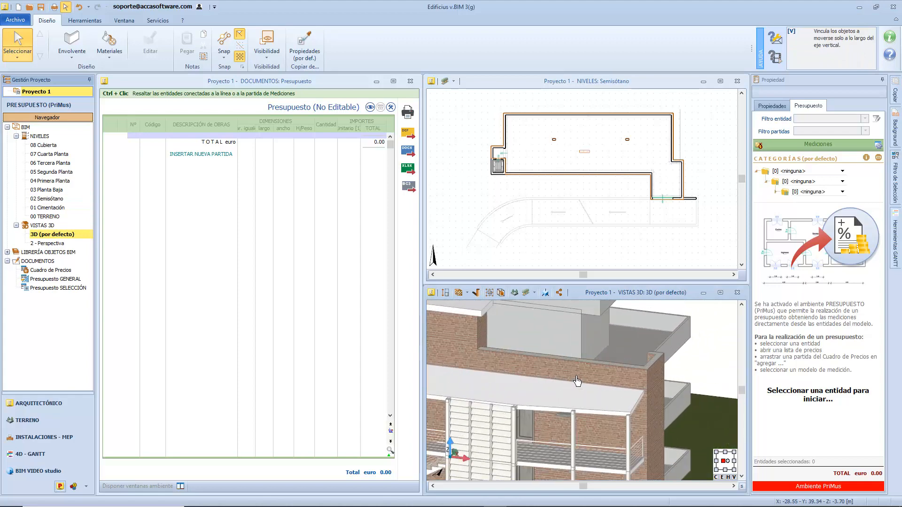
{"action": "left_click", "coordinate": [578, 377]}
{"action": "scroll", "coordinate": [583, 373], "scroll_direction": "down", "scroll_amount": 5}
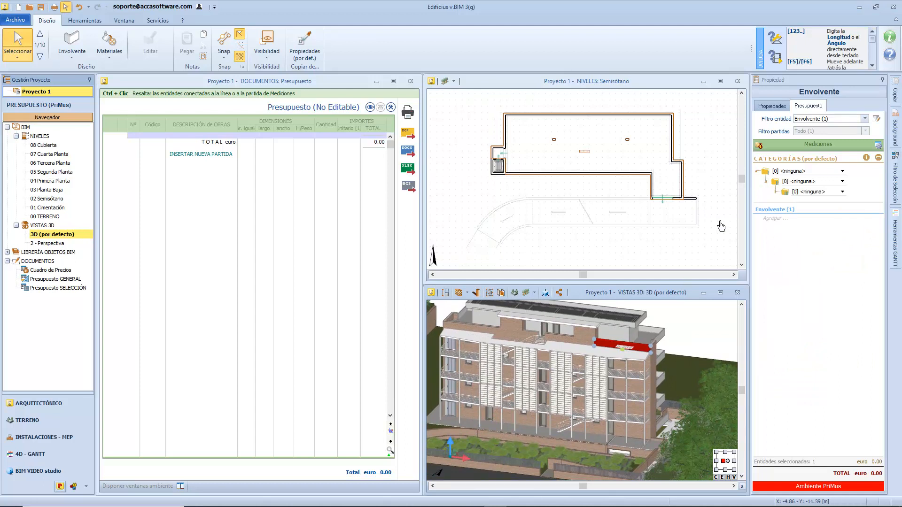
Open the price list window, examine the file formats accepted for opening a list document, and dismiss the file dialog.
{"action": "left_click", "coordinate": [759, 148]}
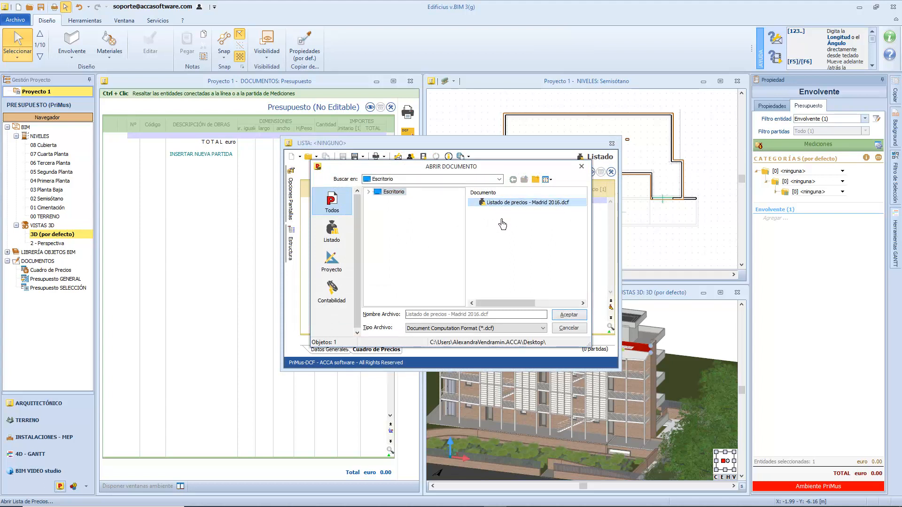
{"action": "left_click", "coordinate": [517, 328]}
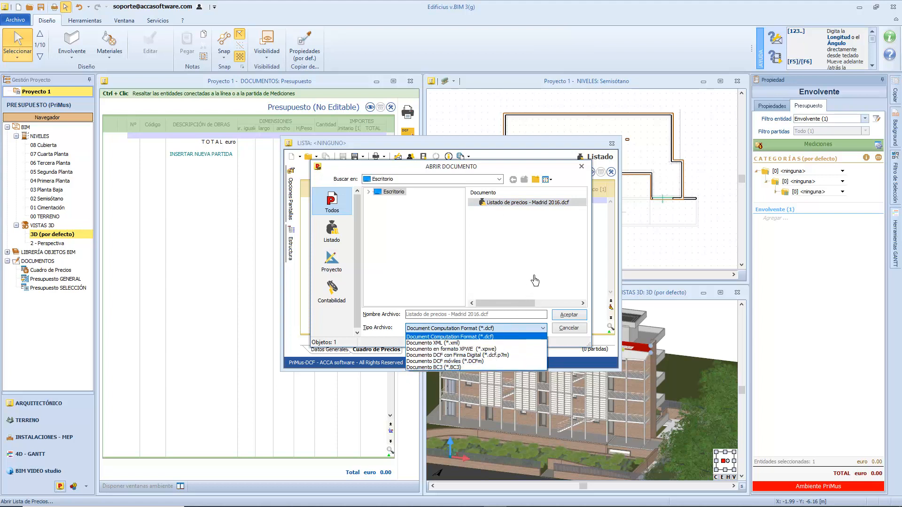
{"action": "left_click", "coordinate": [535, 279]}
{"action": "left_click", "coordinate": [566, 329]}
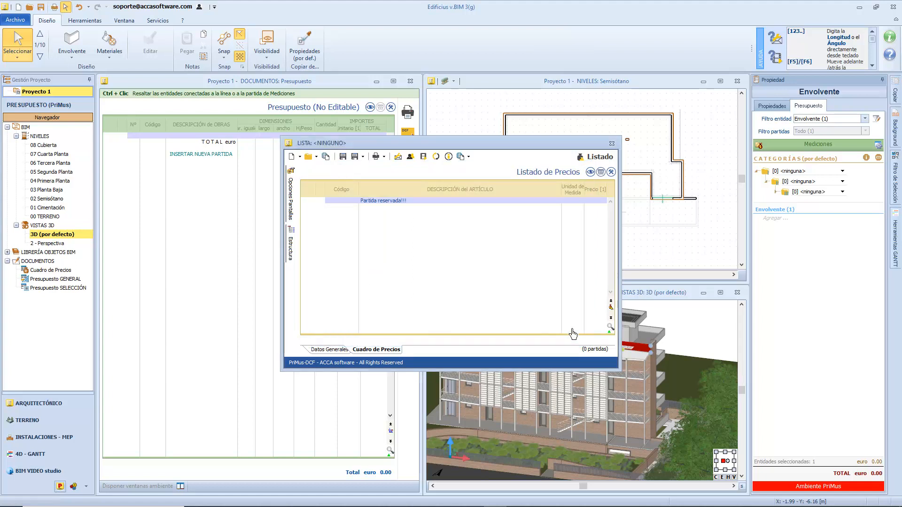
Open the Ayuntamiento de Madrid 2016 price list from the España folder of the PriMus International Server, replacing the current list data.
{"action": "left_click", "coordinate": [327, 157]}
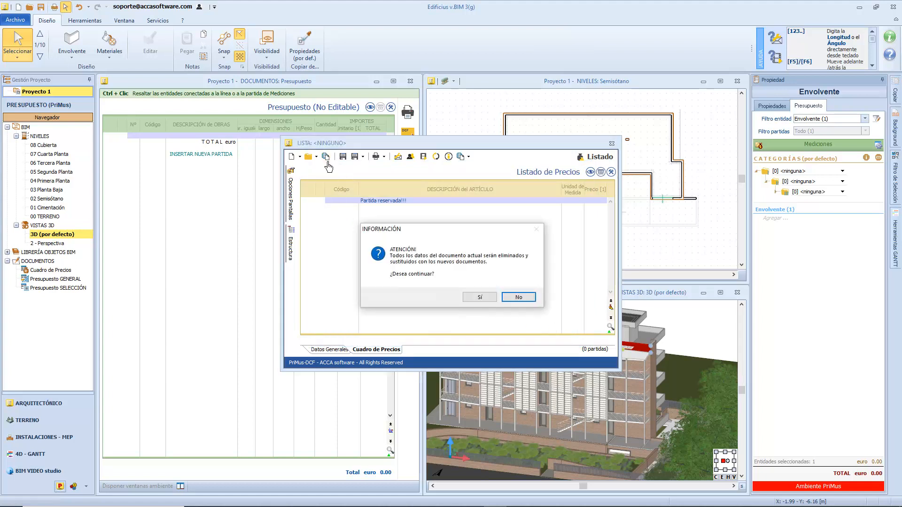
{"action": "left_click", "coordinate": [480, 297]}
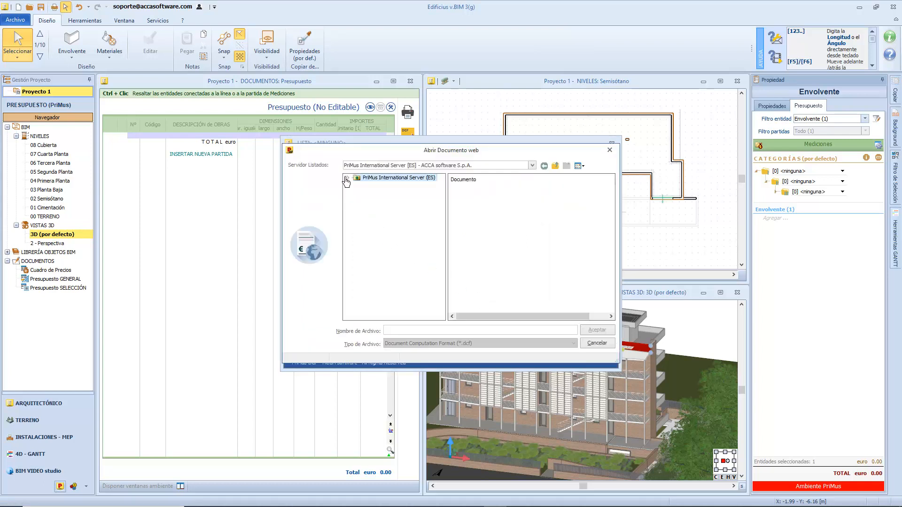
{"action": "left_click", "coordinate": [348, 178]}
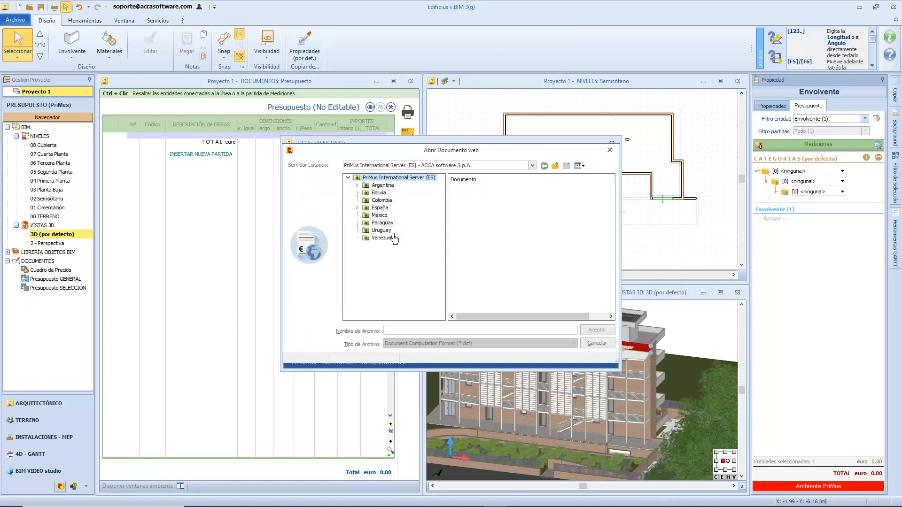
{"action": "left_click", "coordinate": [357, 208]}
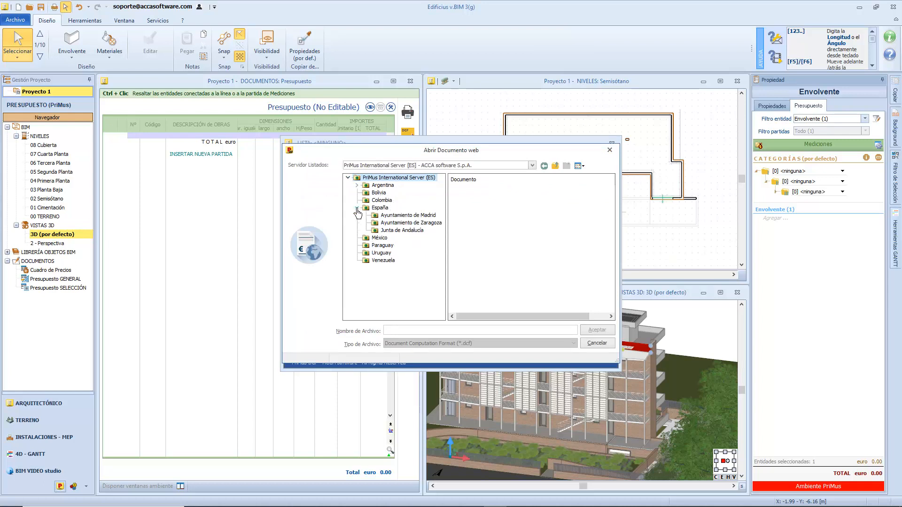
{"action": "left_click", "coordinate": [384, 216]}
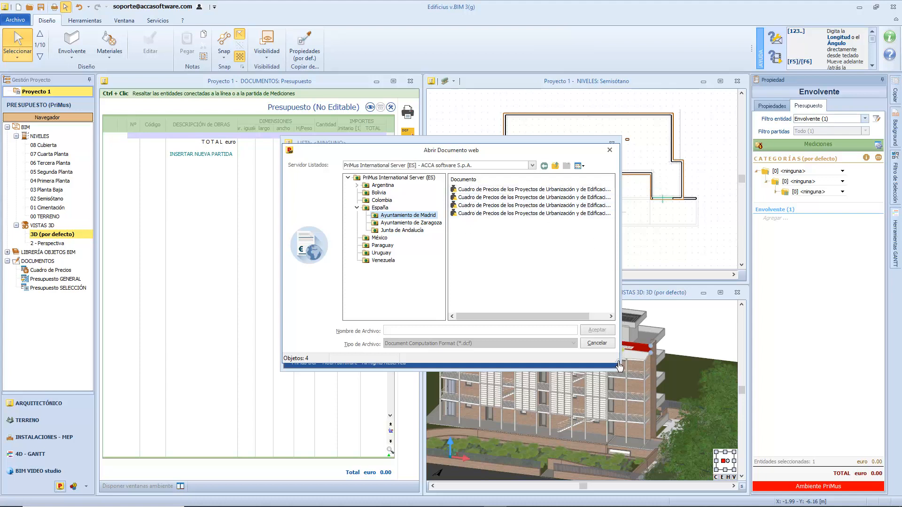
{"action": "left_click_drag", "start_coordinate": [617, 362], "coordinate": [782, 360]}
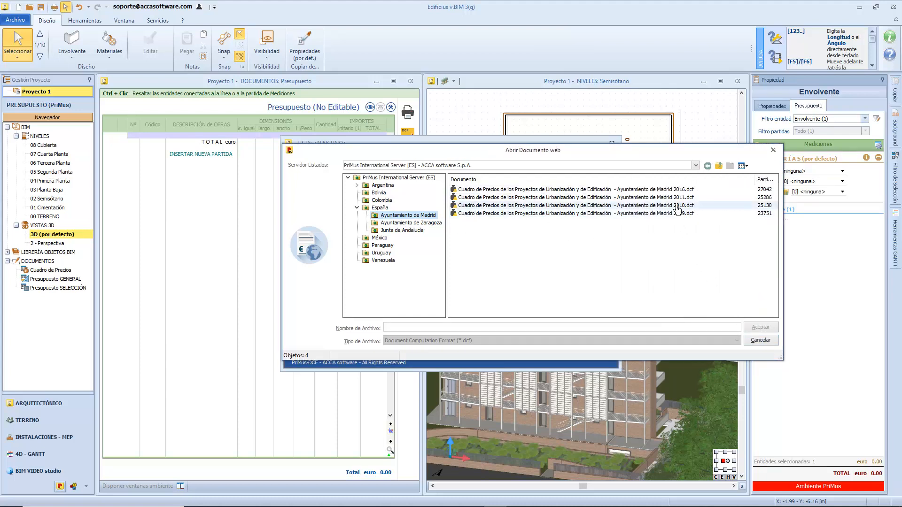
{"action": "left_click", "coordinate": [677, 190]}
{"action": "left_click", "coordinate": [761, 327]}
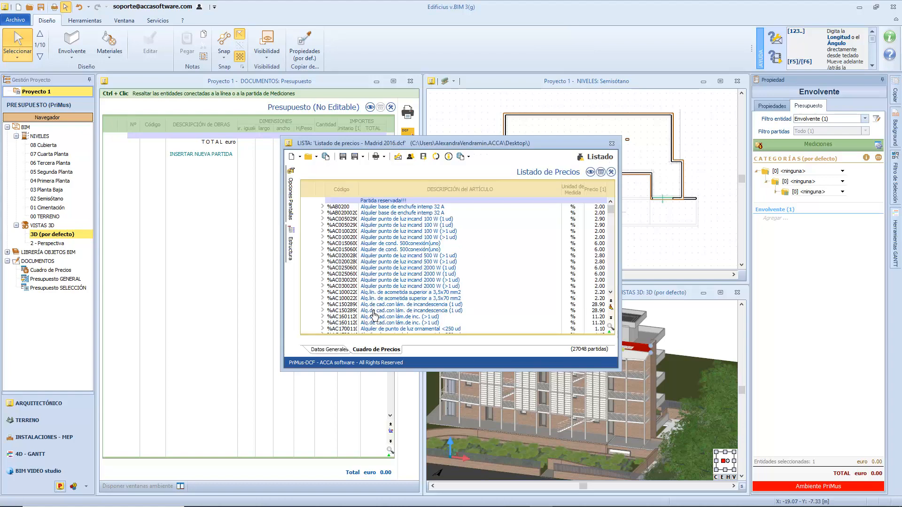
Search the price list for "Mam" and add the hollow masonry item E-012 to the selected wall.
{"action": "left_click", "coordinate": [610, 327]}
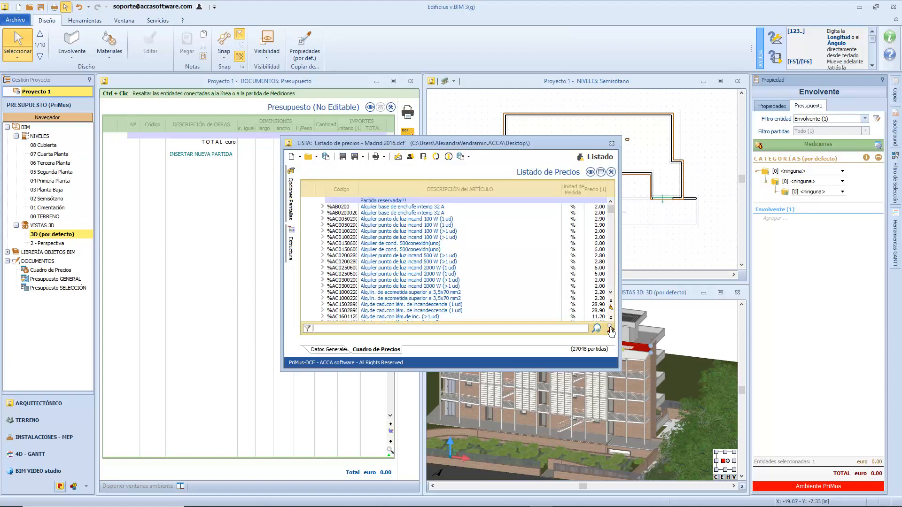
{"action": "type", "text": "Mam"}
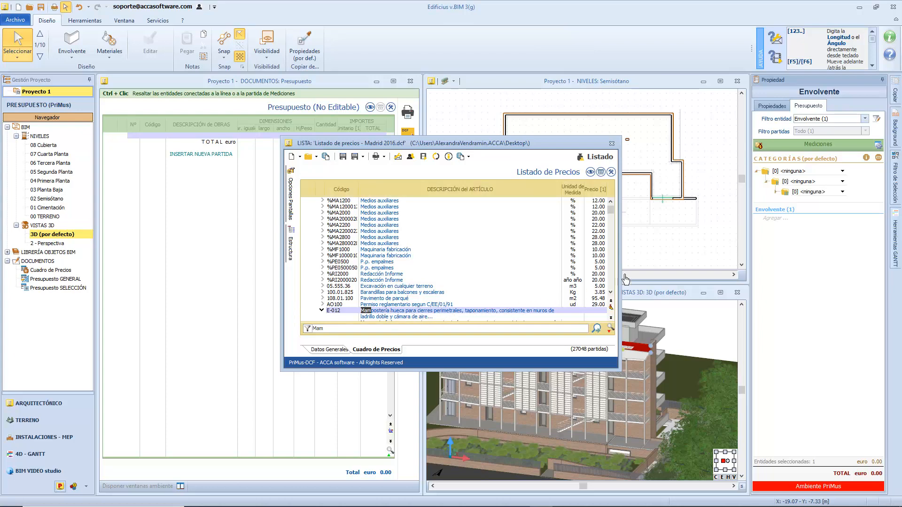
{"action": "left_click", "coordinate": [789, 221]}
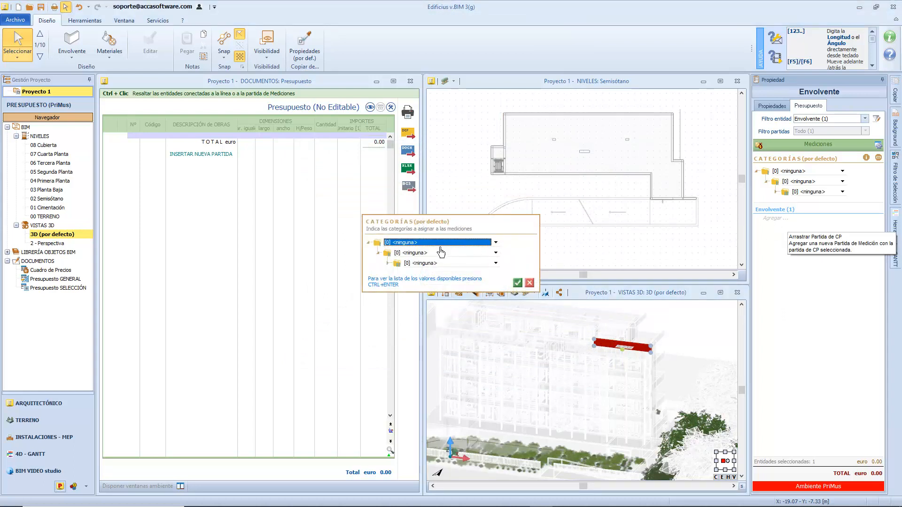
Create a new measurement category named "Cuarta Planta" for the added item.
{"action": "left_click", "coordinate": [496, 253]}
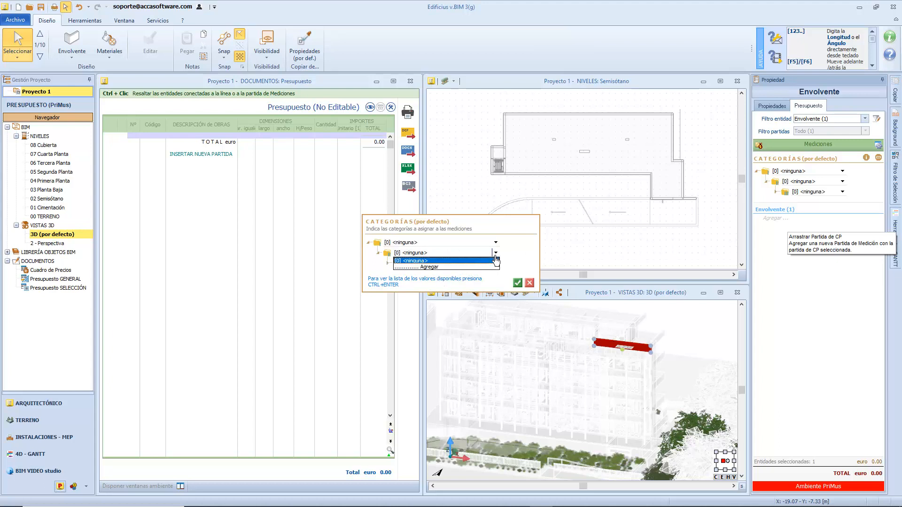
{"action": "left_click", "coordinate": [466, 268]}
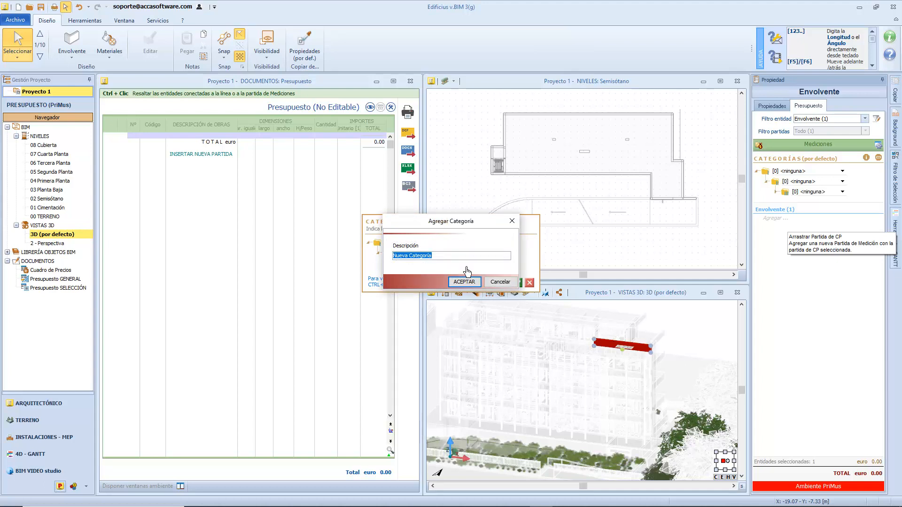
{"action": "type", "text": "Cuarta Planta"}
{"action": "left_click", "coordinate": [464, 282]}
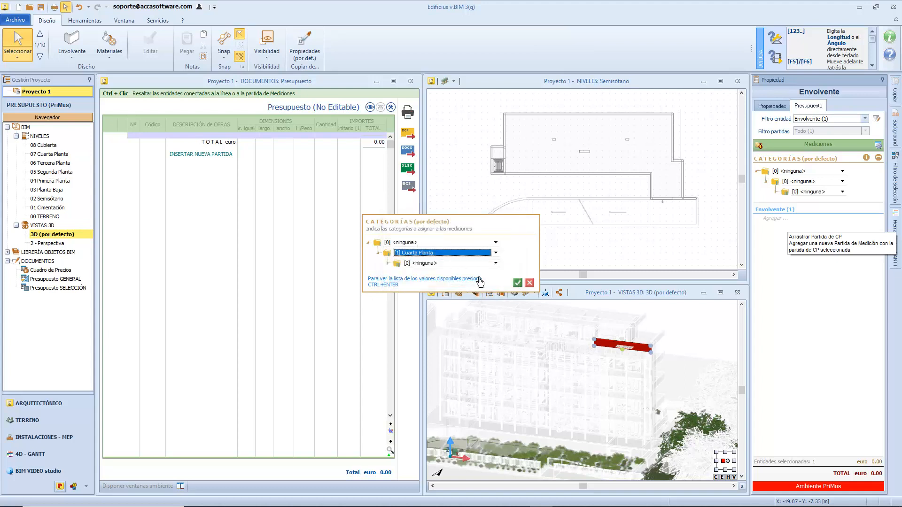
Create the subcategory "Cerramientos exteriores" under Cuarta Planta and confirm the item's category assignment.
{"action": "left_click", "coordinate": [496, 264]}
{"action": "left_click", "coordinate": [475, 278]}
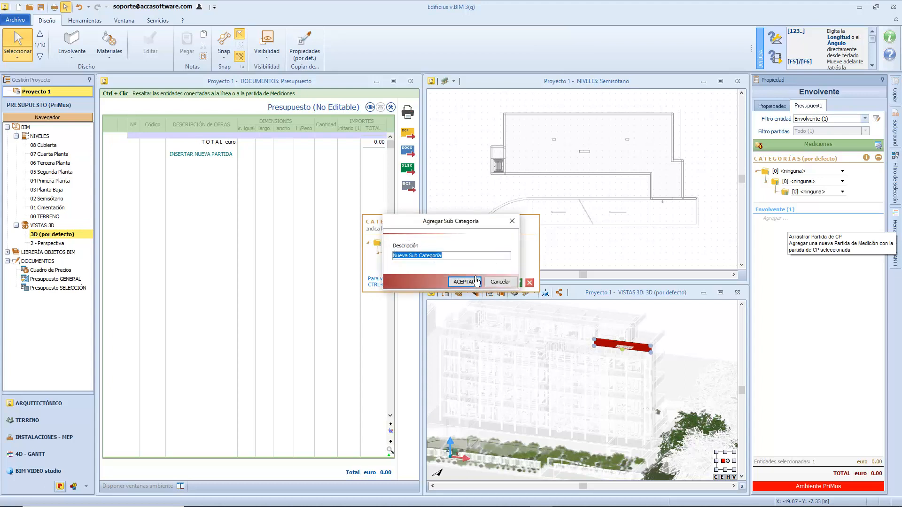
{"action": "type", "text": "Cerramientos exteriores"}
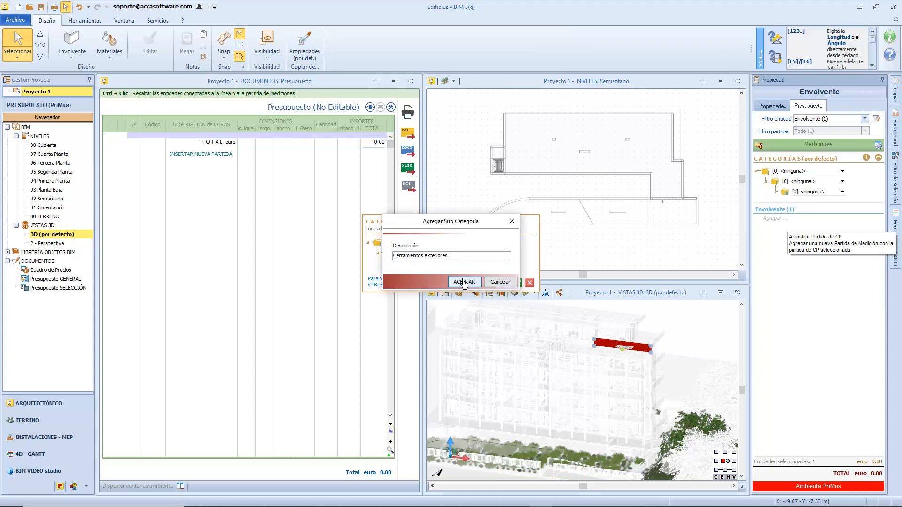
{"action": "left_click", "coordinate": [465, 282]}
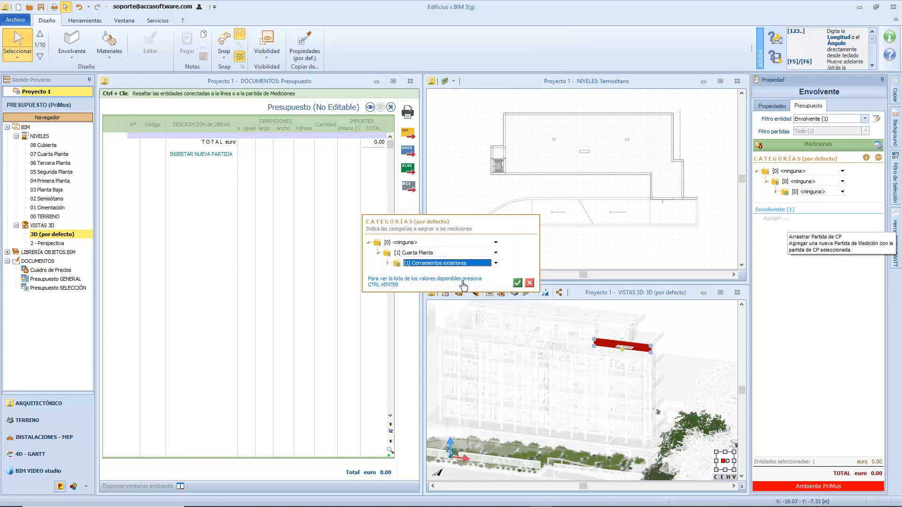
{"action": "left_click", "coordinate": [517, 283]}
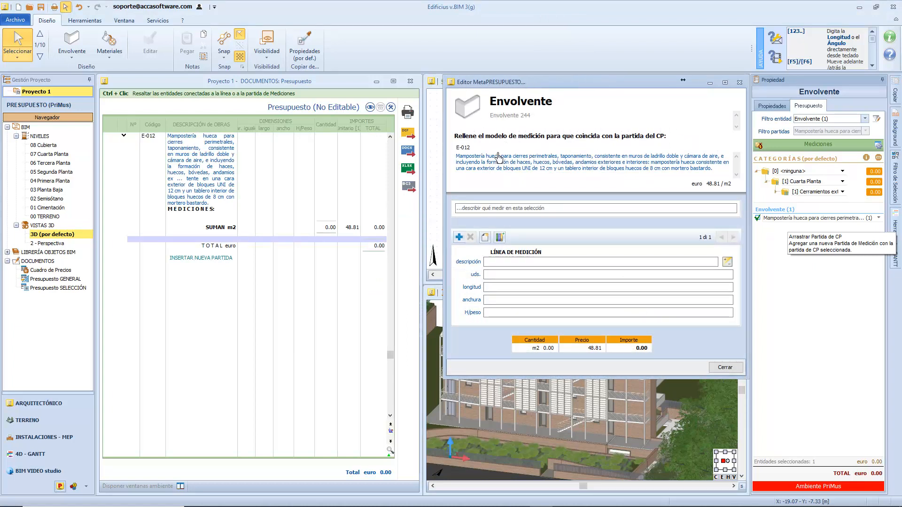
Describe the measurement line as "Muro perimetral" followed by the wall's Nivel variable.
{"action": "left_click", "coordinate": [502, 263]}
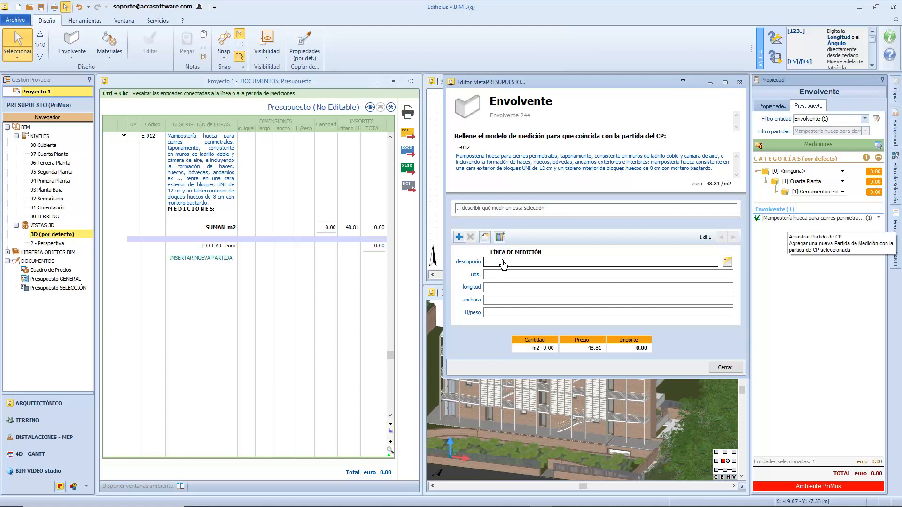
{"action": "type", "text": "ro p"}
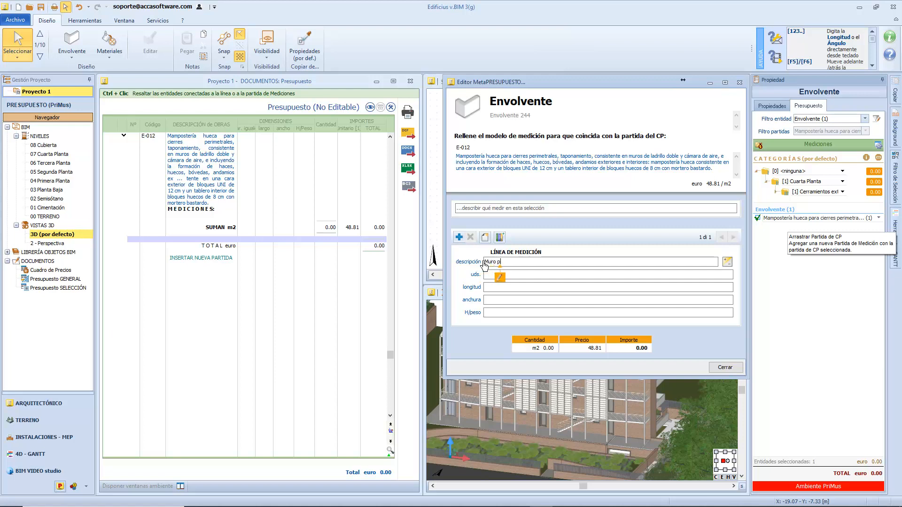
{"action": "type", "text": "erimetral"}
{"action": "left_click", "coordinate": [523, 278]}
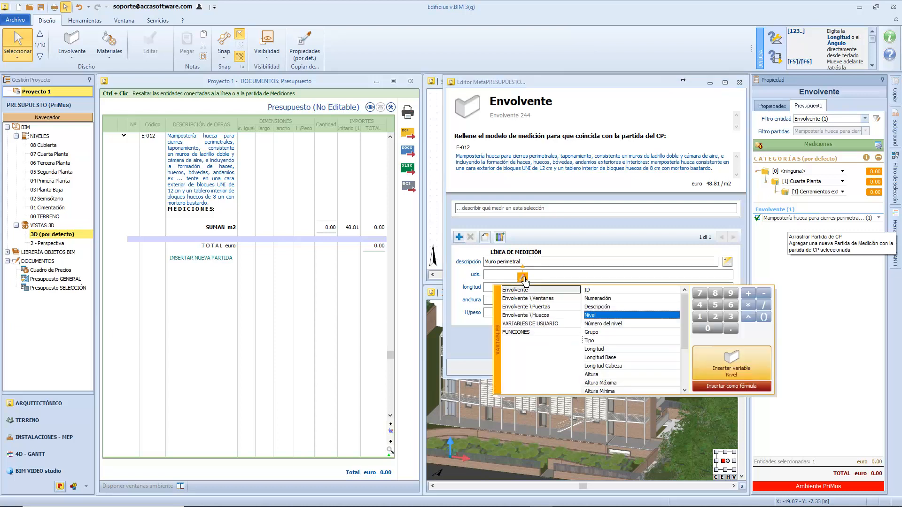
{"action": "double_click", "coordinate": [597, 319]}
{"action": "left_click", "coordinate": [590, 273]}
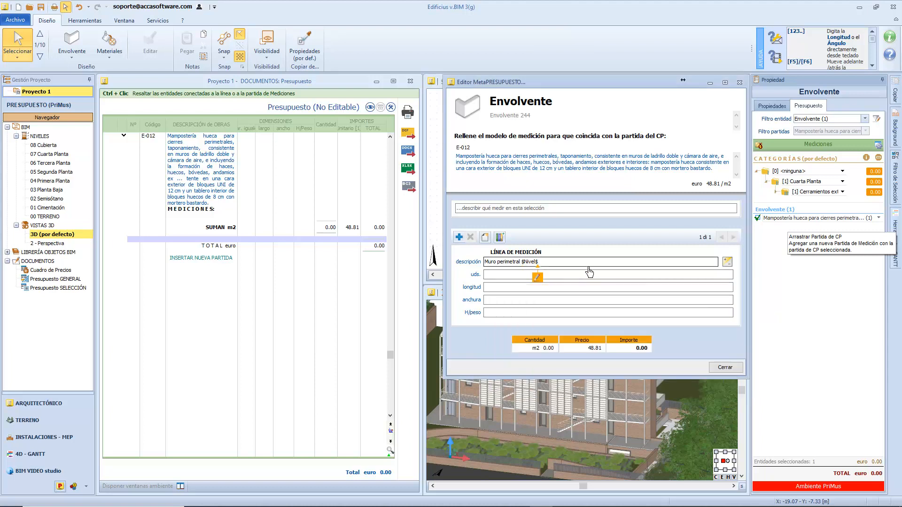
Set the measurement line's length to the Longitud variable and its H/peso value to the Altura variable.
{"action": "left_click", "coordinate": [499, 287]}
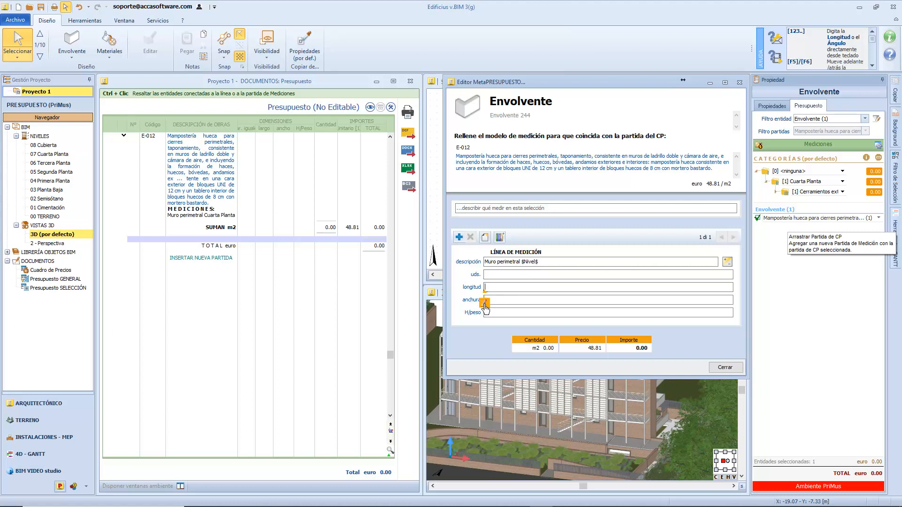
{"action": "left_click", "coordinate": [485, 305]}
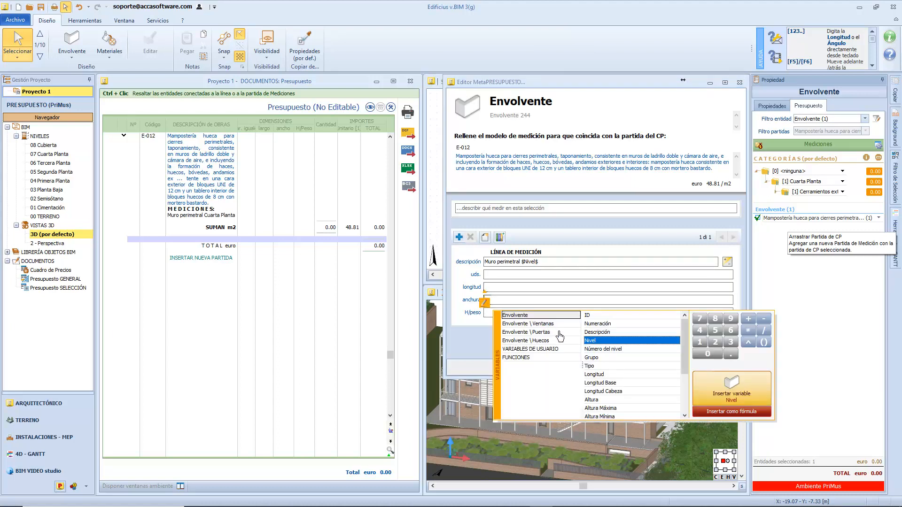
{"action": "left_click", "coordinate": [602, 375]}
{"action": "double_click", "coordinate": [611, 376]}
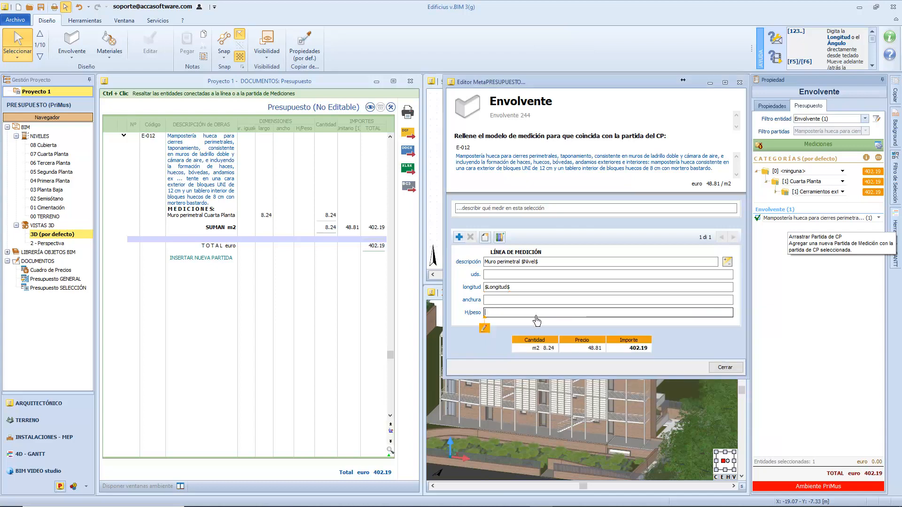
{"action": "left_click", "coordinate": [484, 328]}
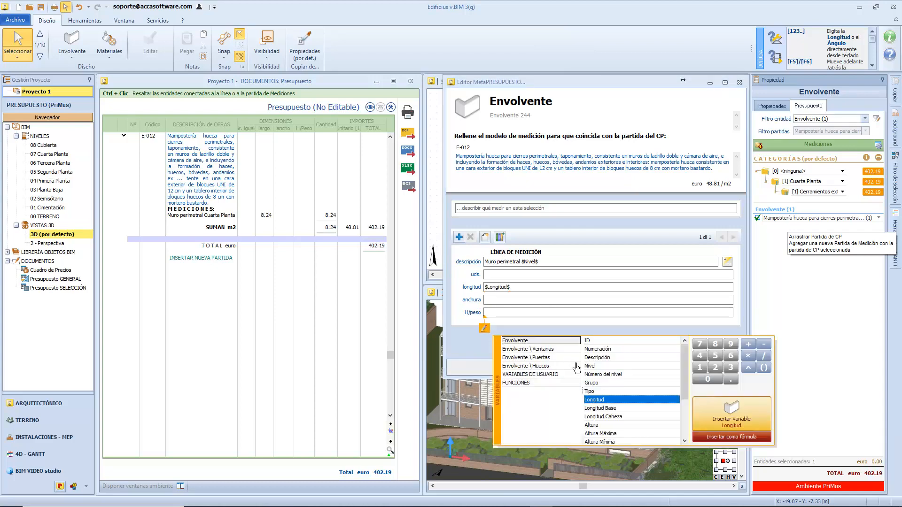
{"action": "double_click", "coordinate": [595, 425]}
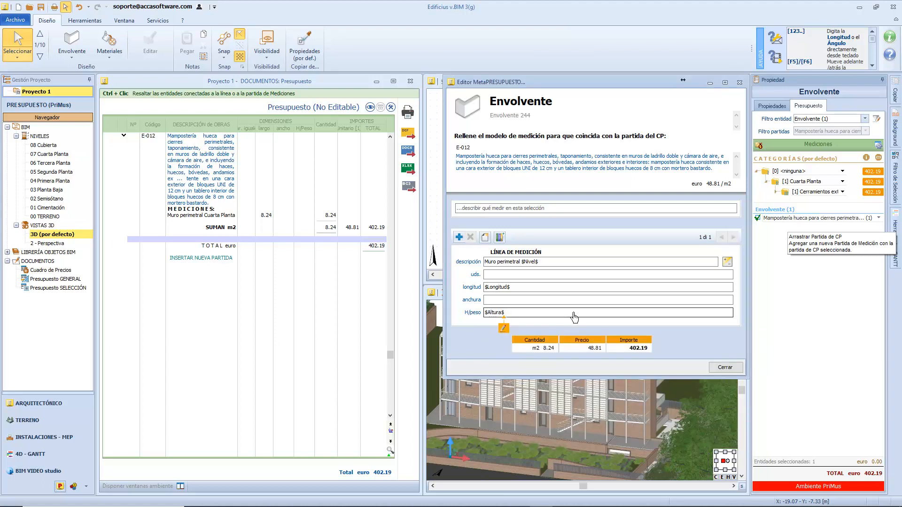
{"action": "left_click", "coordinate": [559, 301]}
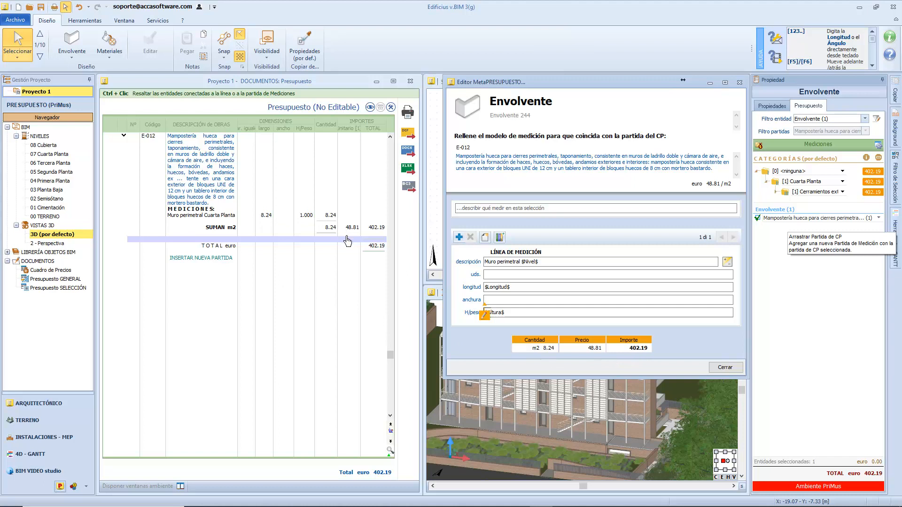
Add a second measurement line with anchura set to the windows' Anchura variable and H/peso to the windows' Altura variable.
{"action": "left_click", "coordinate": [459, 237]}
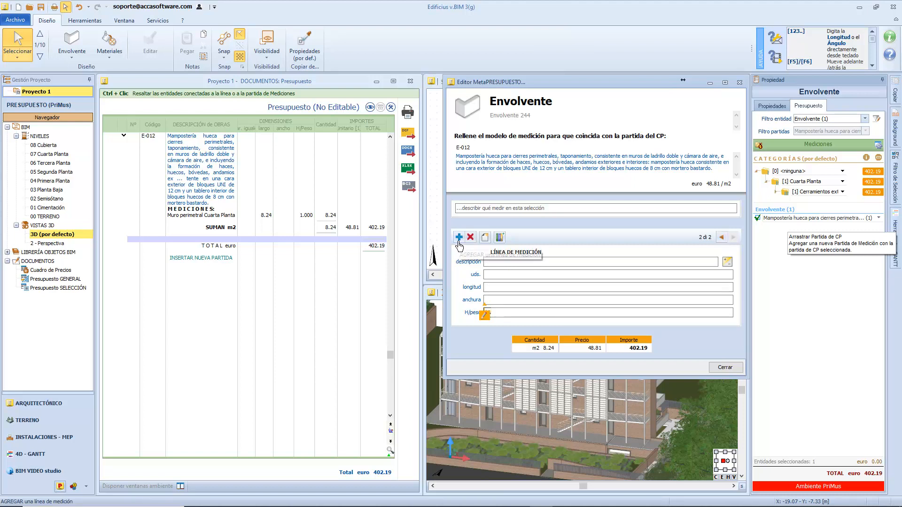
{"action": "left_click", "coordinate": [503, 301]}
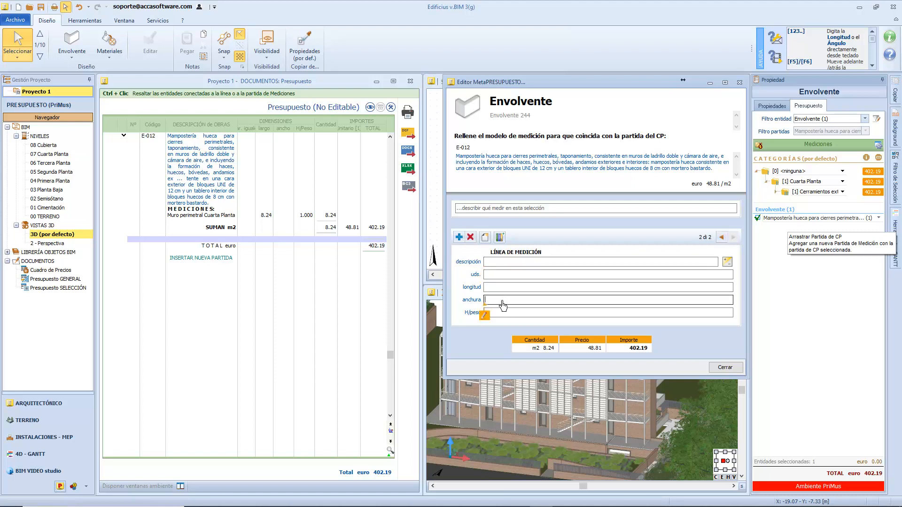
{"action": "left_click", "coordinate": [485, 315]}
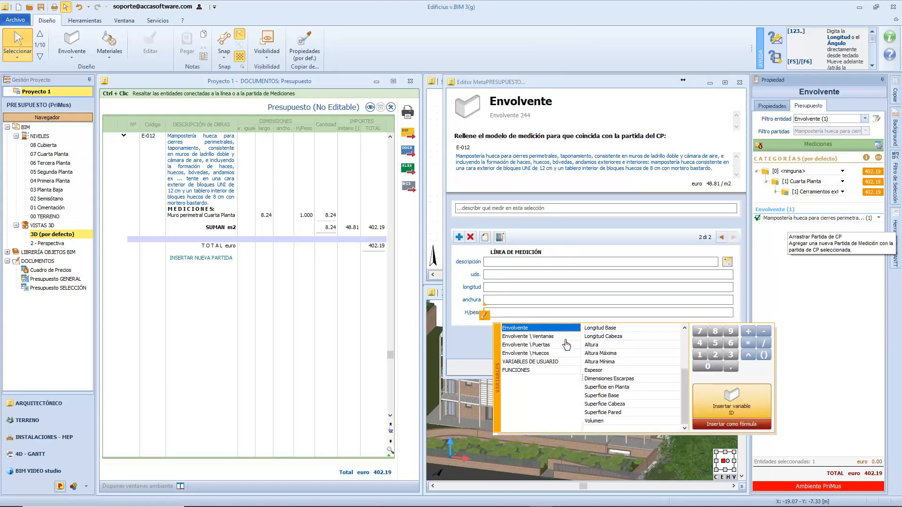
{"action": "left_click", "coordinate": [541, 338]}
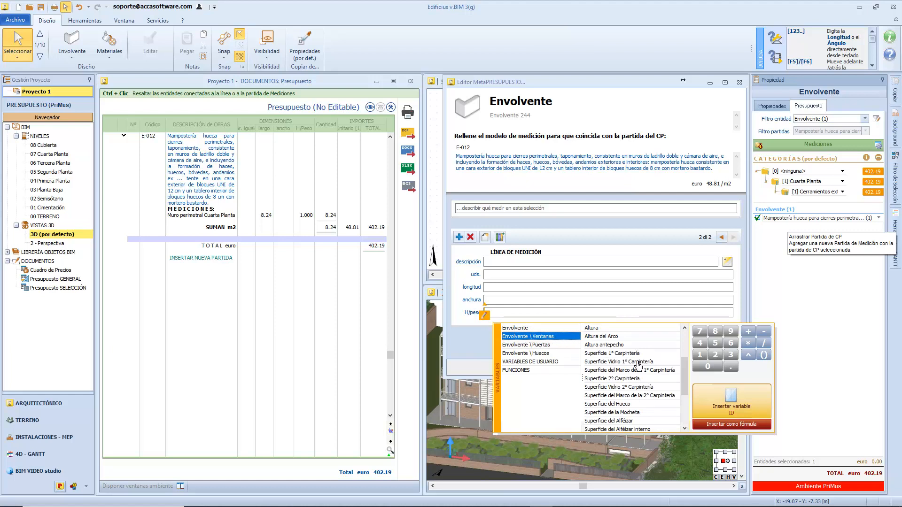
{"action": "left_click_drag", "start_coordinate": [685, 381], "coordinate": [685, 363]}
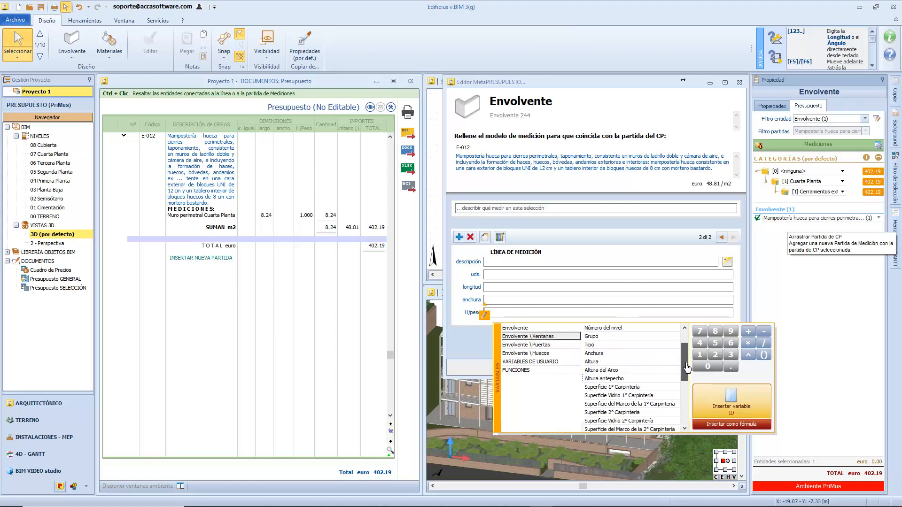
{"action": "double_click", "coordinate": [640, 371]}
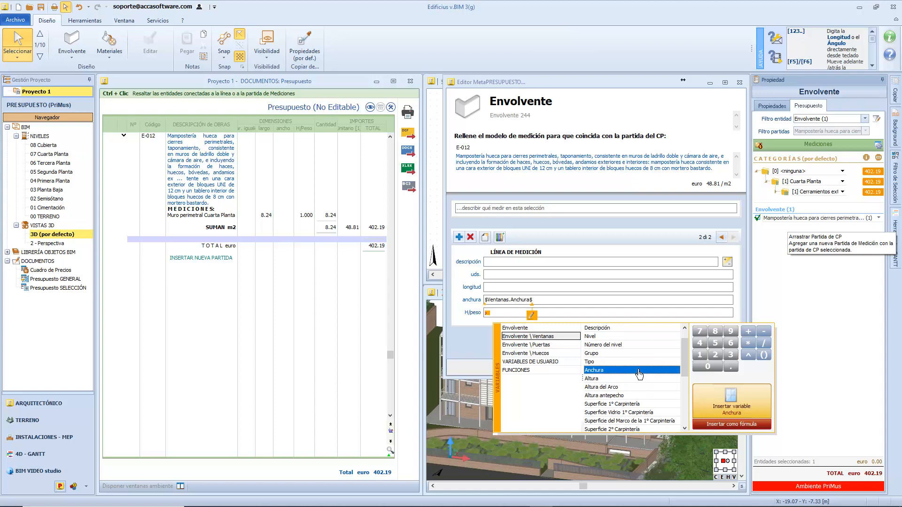
{"action": "left_click", "coordinate": [510, 312]}
{"action": "left_click", "coordinate": [485, 329]}
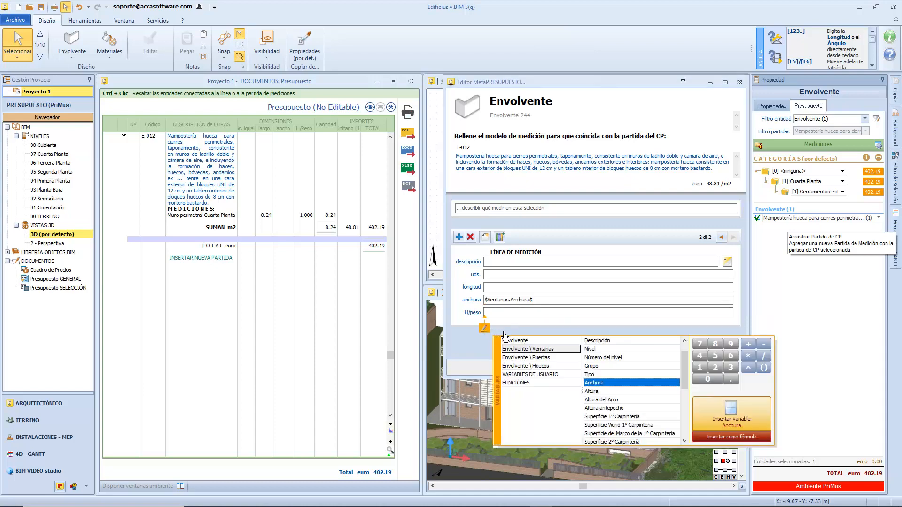
{"action": "double_click", "coordinate": [628, 391]}
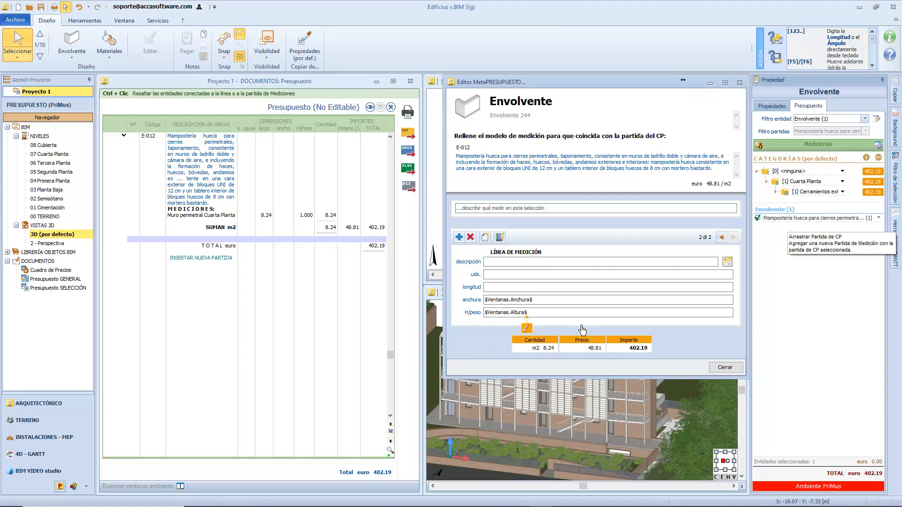
Import the measurement model "Superficie de paredes al neto de huecos" for the item, check its measurement lines and close the editor.
{"action": "left_click", "coordinate": [728, 266]}
{"action": "left_click", "coordinate": [485, 237]}
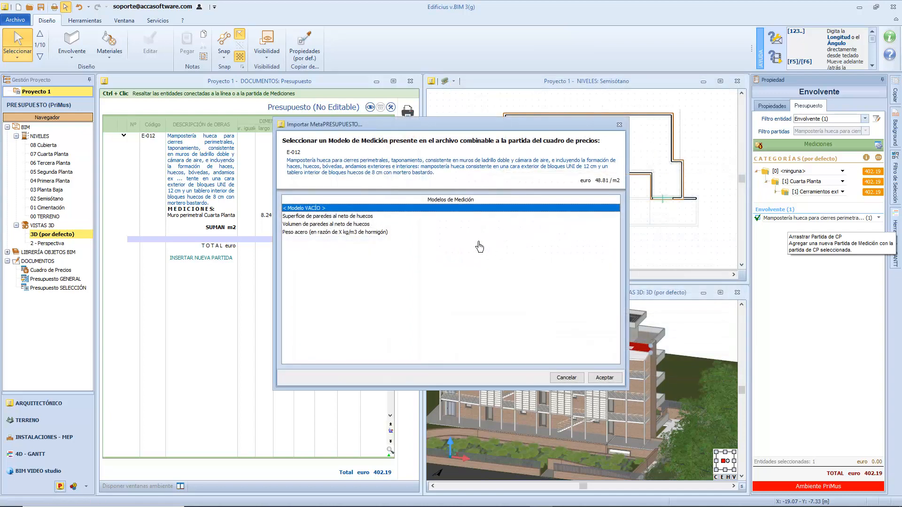
{"action": "left_click", "coordinate": [362, 217]}
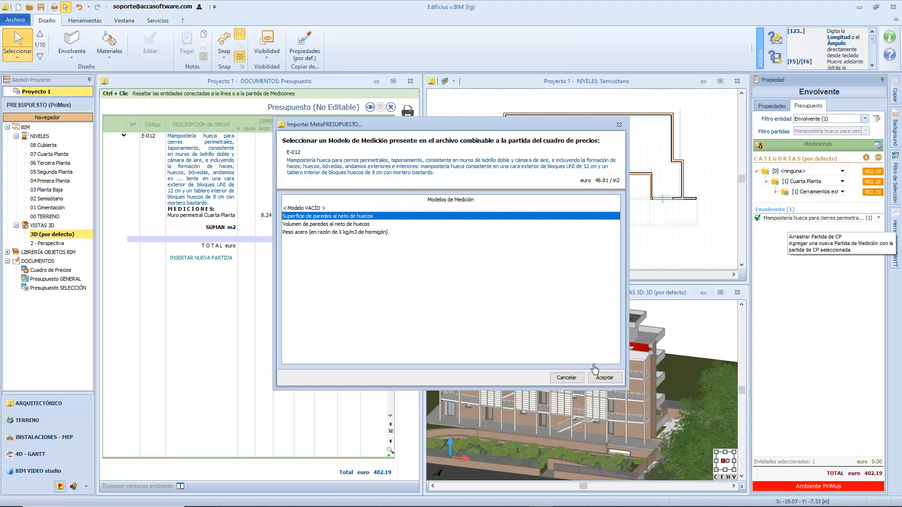
{"action": "left_click", "coordinate": [605, 378]}
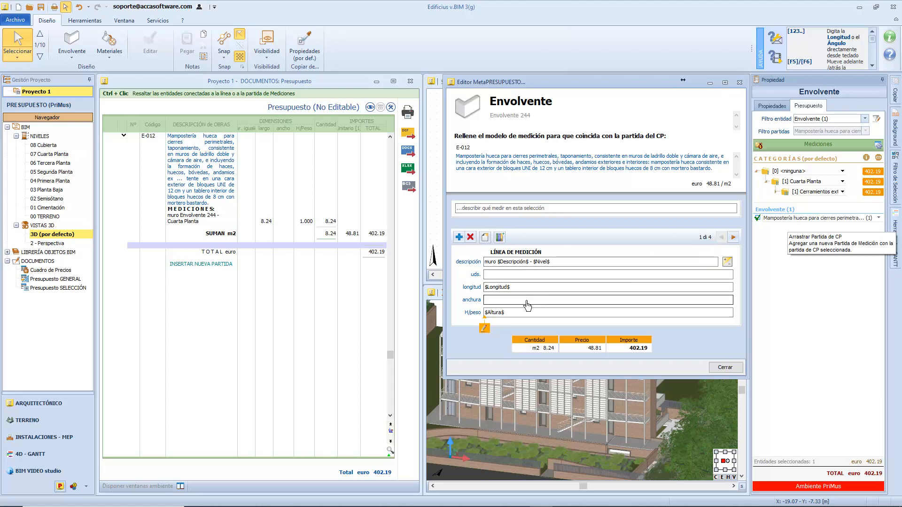
{"action": "left_click", "coordinate": [733, 237]}
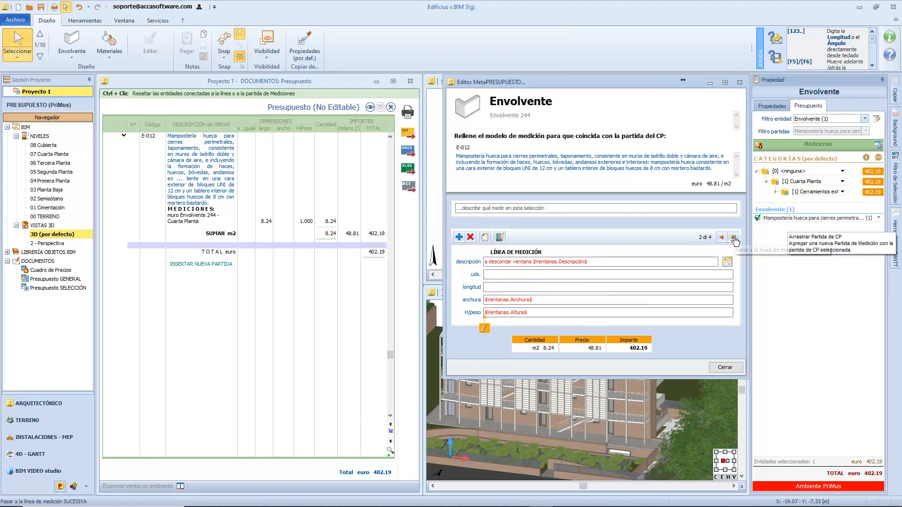
{"action": "left_click", "coordinate": [734, 238]}
{"action": "left_click", "coordinate": [733, 238]}
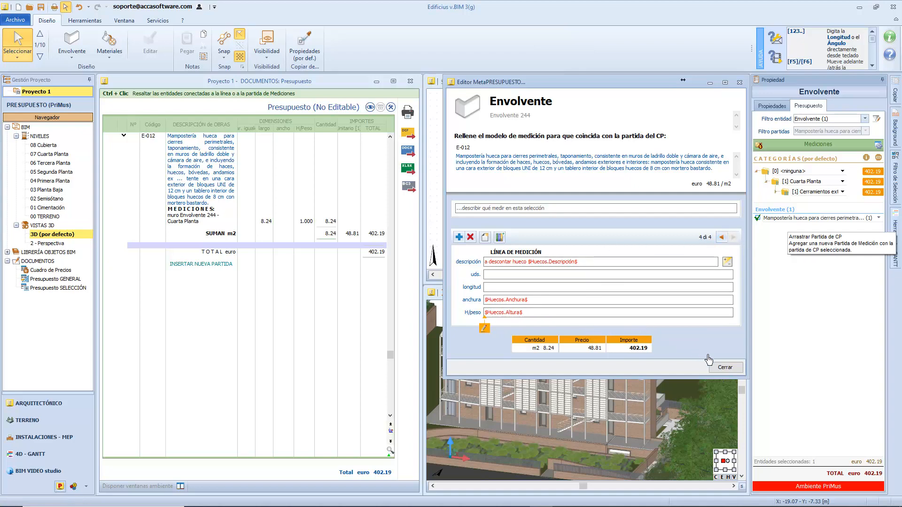
{"action": "left_click", "coordinate": [725, 368]}
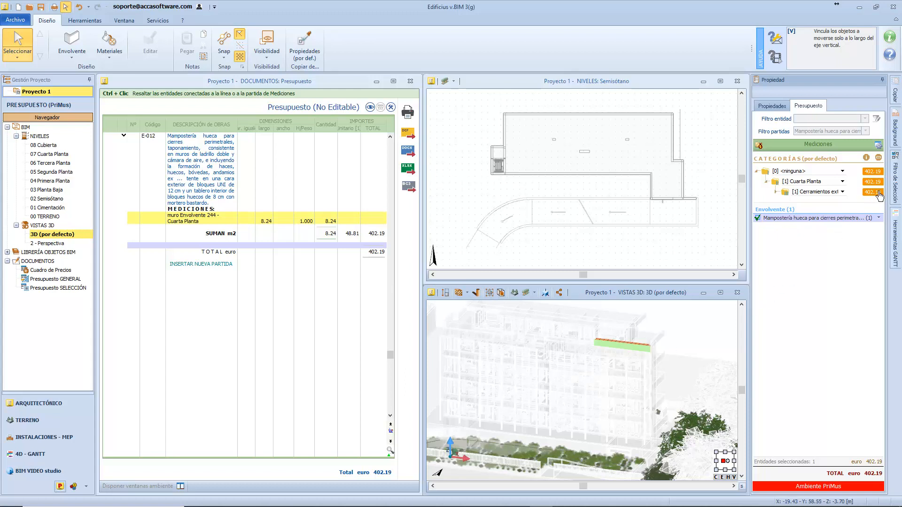
Open the selection filter and set the first criterion's entity to Envolvente.
{"action": "left_click", "coordinate": [898, 183]}
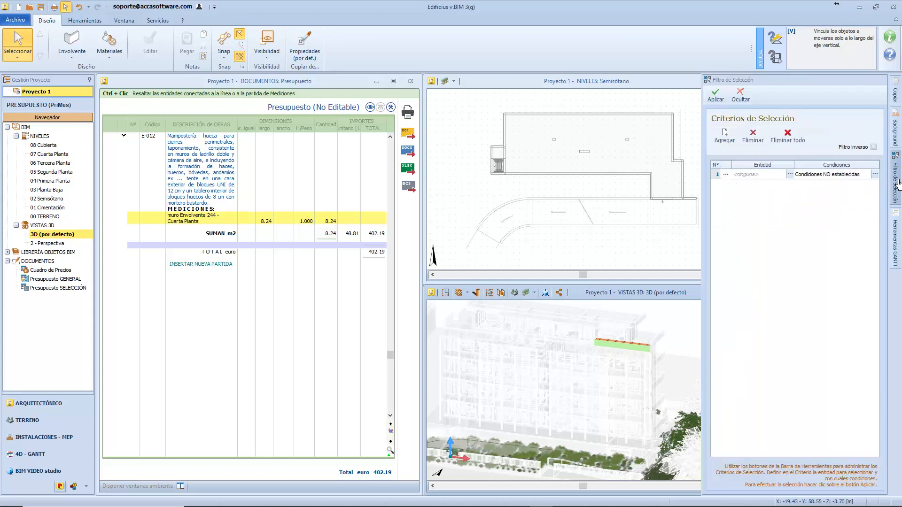
{"action": "left_click", "coordinate": [790, 175]}
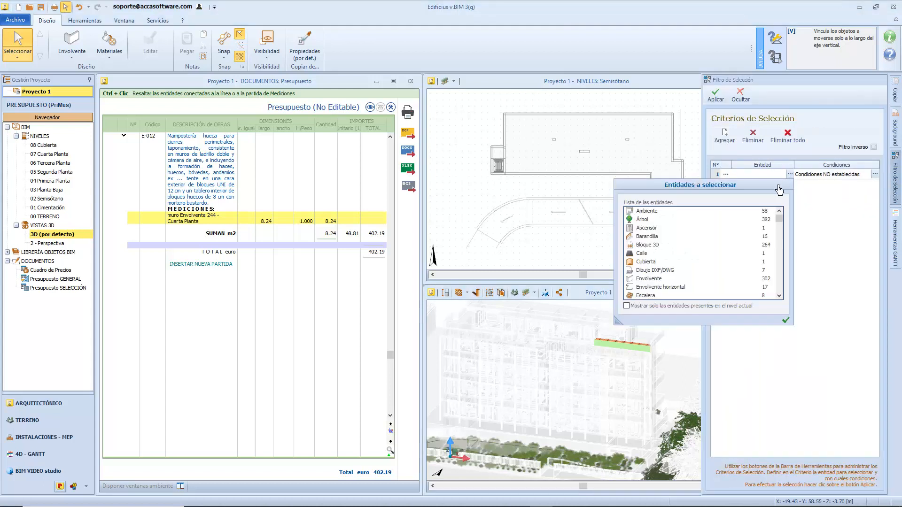
{"action": "left_click", "coordinate": [657, 281]}
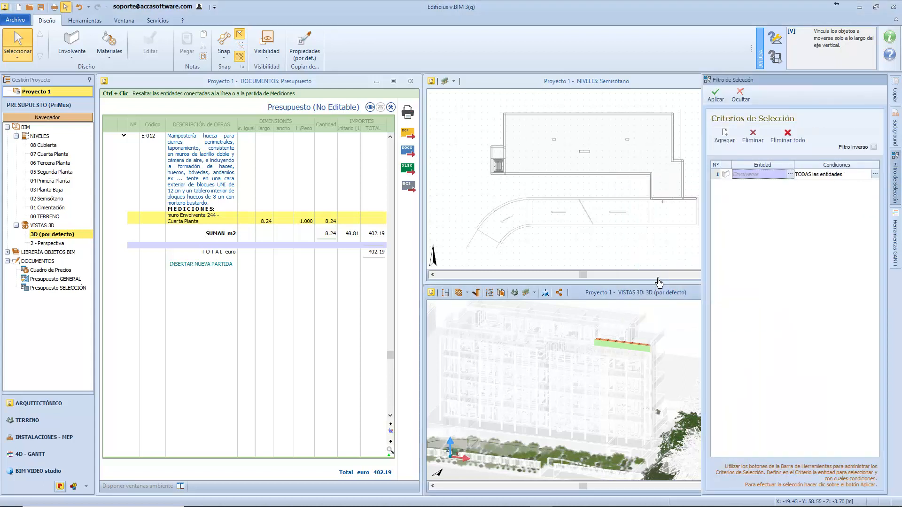
Add a selection condition to the Envolvente criterion requiring Espesor >= 300.00.
{"action": "left_click", "coordinate": [875, 175]}
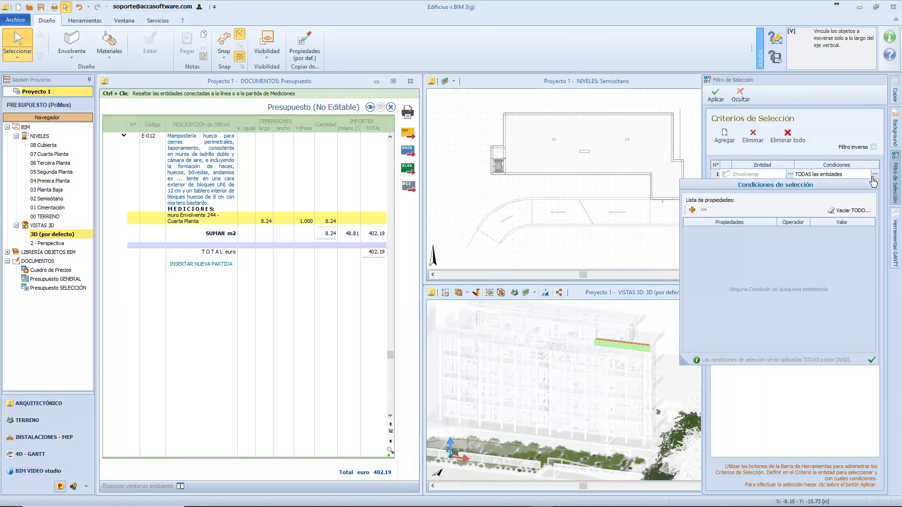
{"action": "left_click", "coordinate": [693, 211]}
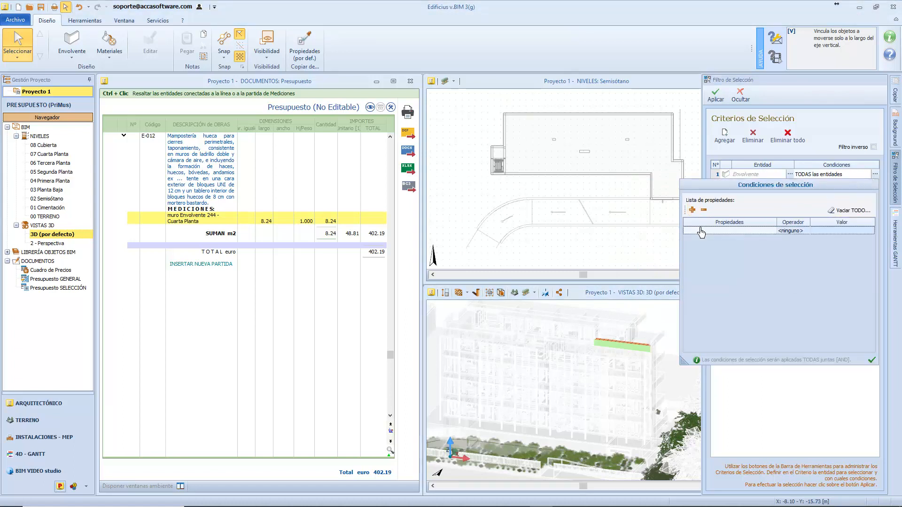
{"action": "left_click", "coordinate": [690, 251]}
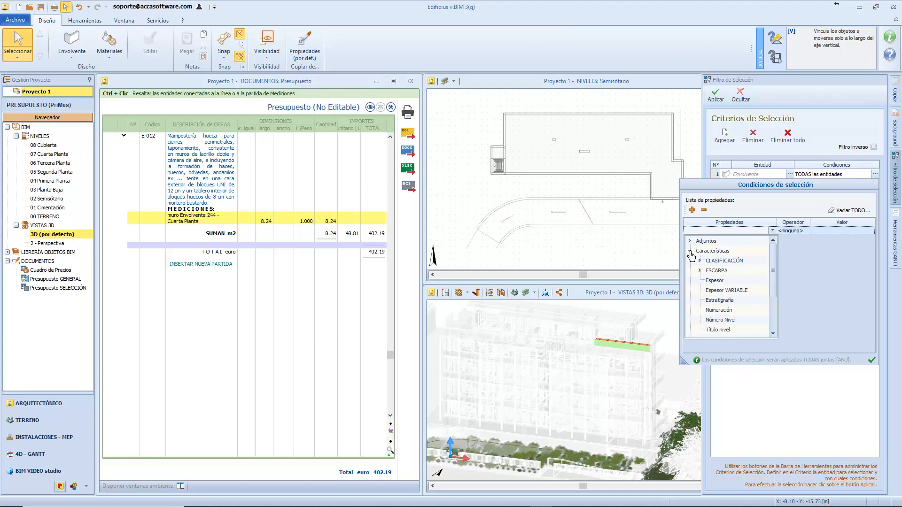
{"action": "left_click", "coordinate": [712, 281]}
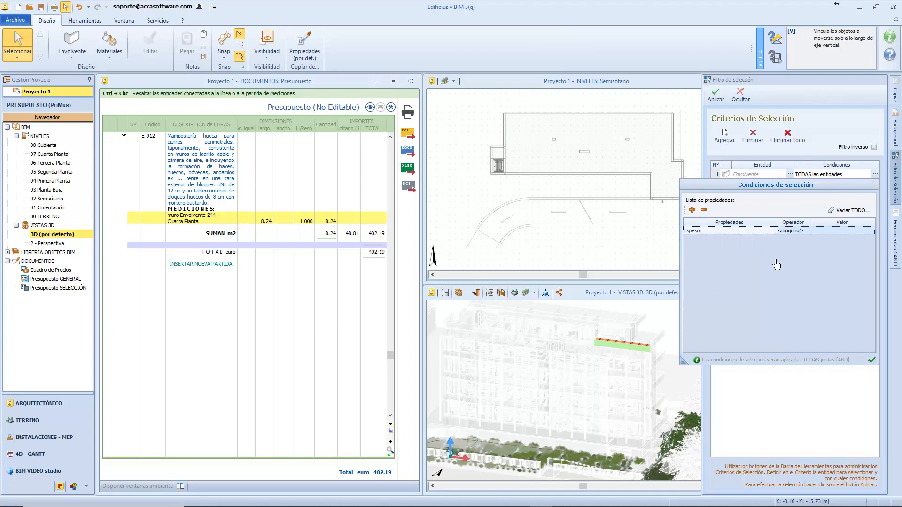
{"action": "left_click", "coordinate": [799, 231]}
{"action": "left_click", "coordinate": [806, 237]}
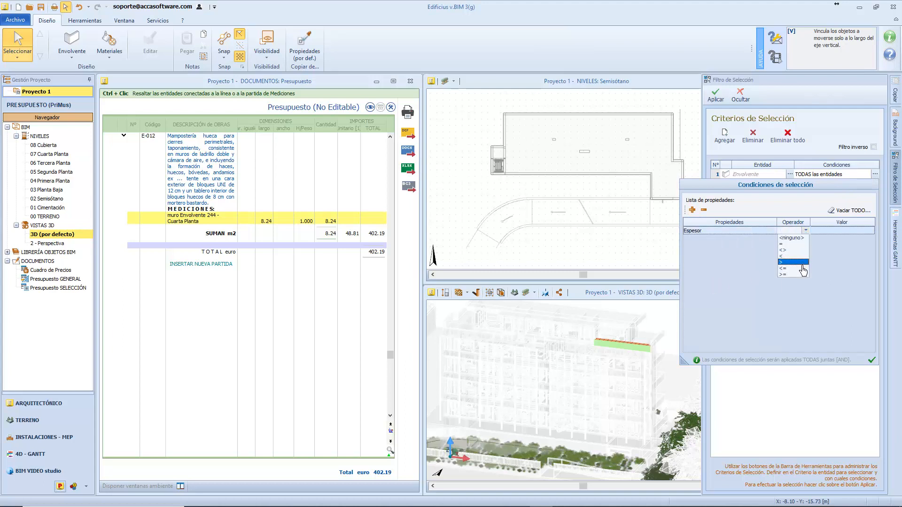
{"action": "left_click", "coordinate": [804, 281]}
{"action": "left_click", "coordinate": [842, 231]}
{"action": "left_click", "coordinate": [871, 231]}
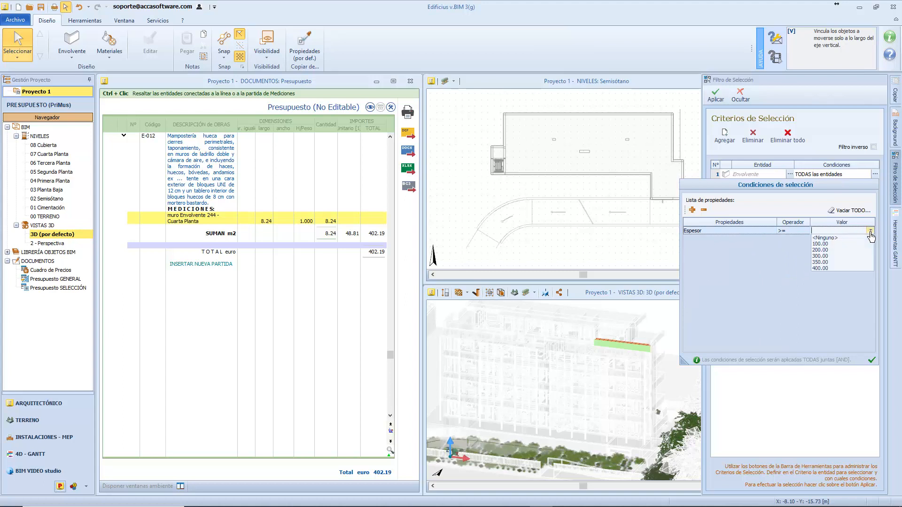
{"action": "left_click", "coordinate": [851, 256]}
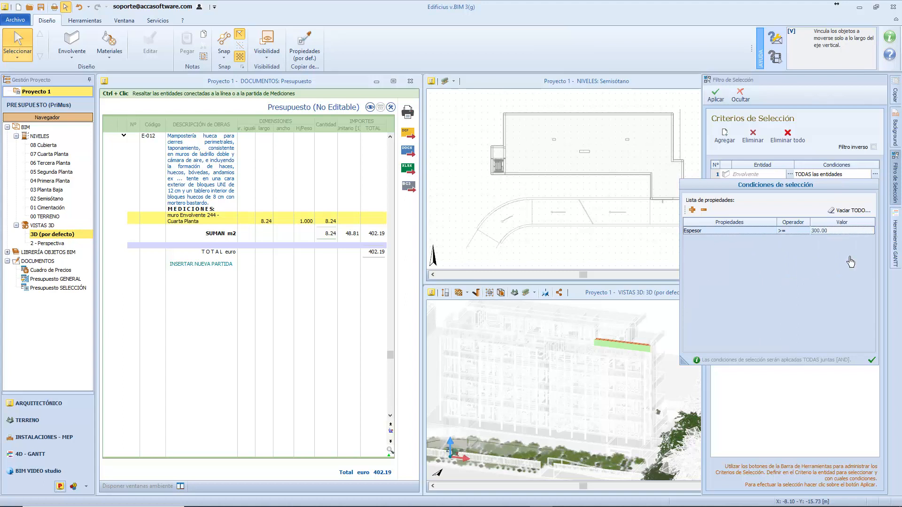
Add a second condition NIVEL = Cuarta Planta to the Envolvente criterion and apply the selection filter.
{"action": "left_click", "coordinate": [691, 211]}
{"action": "left_click", "coordinate": [750, 239]}
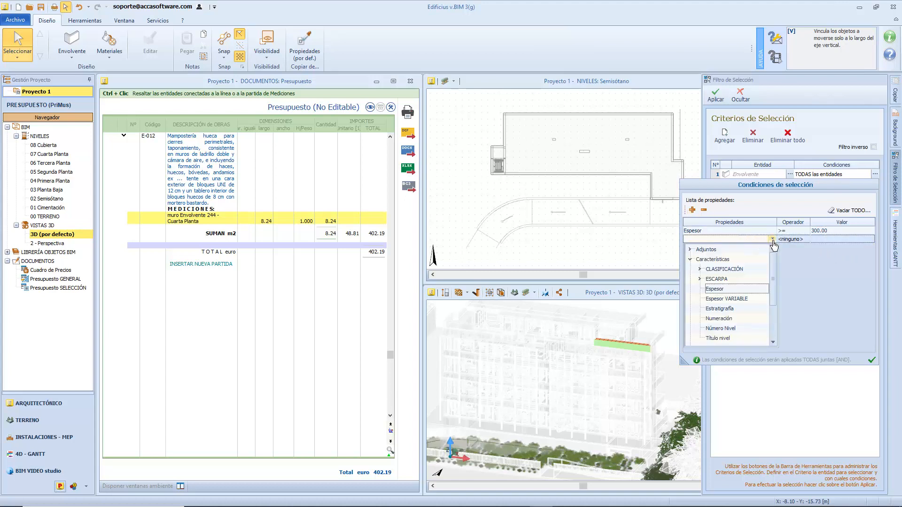
{"action": "left_click_drag", "start_coordinate": [773, 254], "coordinate": [773, 330]}
{"action": "left_click", "coordinate": [690, 338]}
{"action": "left_click", "coordinate": [700, 328]}
{"action": "left_click", "coordinate": [734, 319]}
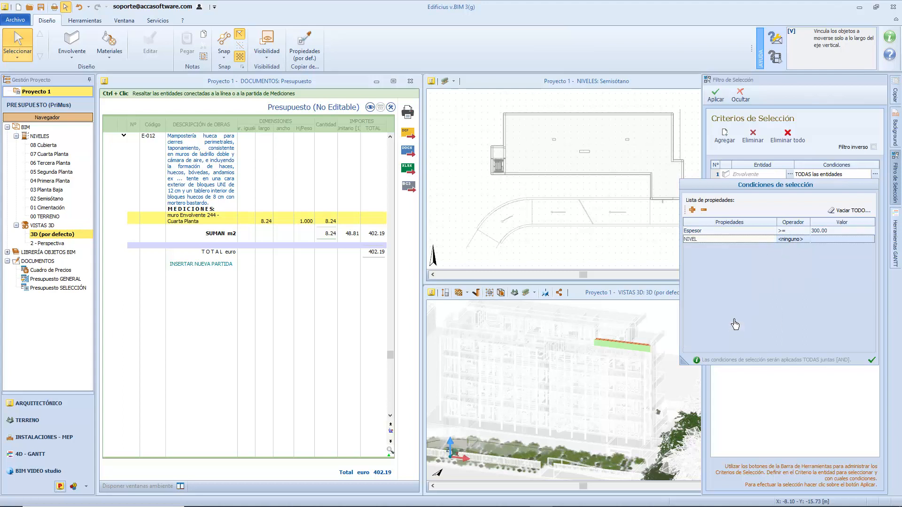
{"action": "left_click", "coordinate": [804, 241]}
{"action": "left_click", "coordinate": [805, 253]}
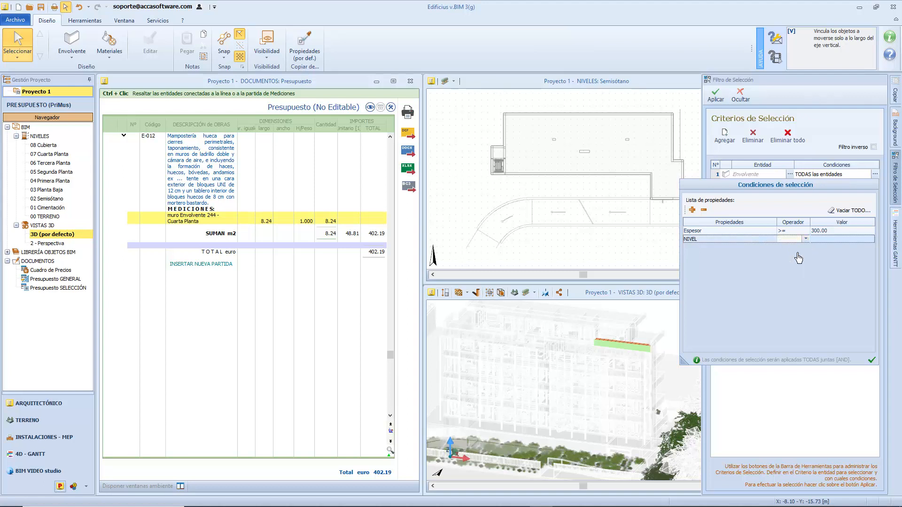
{"action": "left_click", "coordinate": [841, 241]}
{"action": "left_click", "coordinate": [871, 240]}
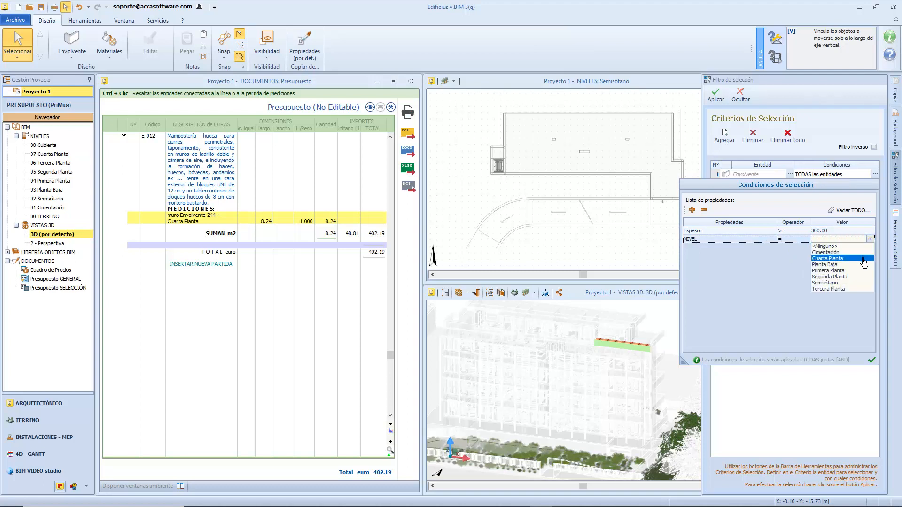
{"action": "left_click", "coordinate": [864, 259]}
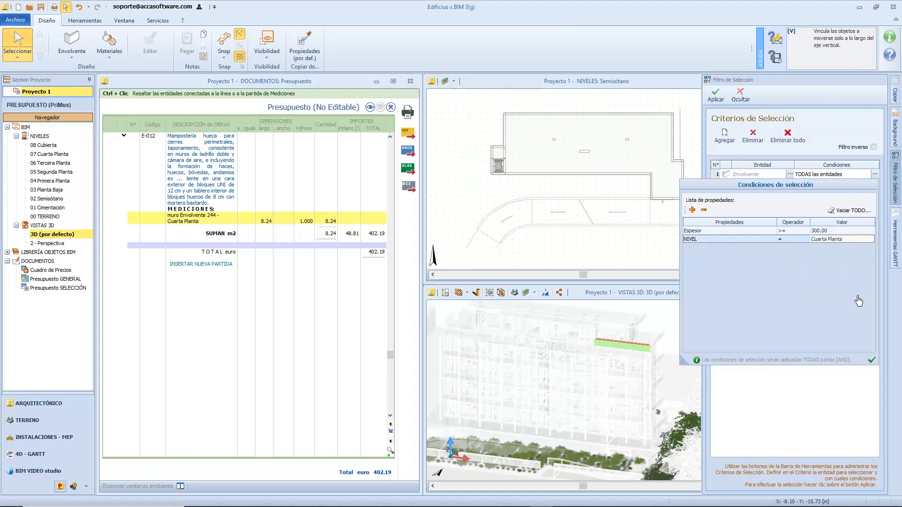
{"action": "left_click", "coordinate": [872, 361]}
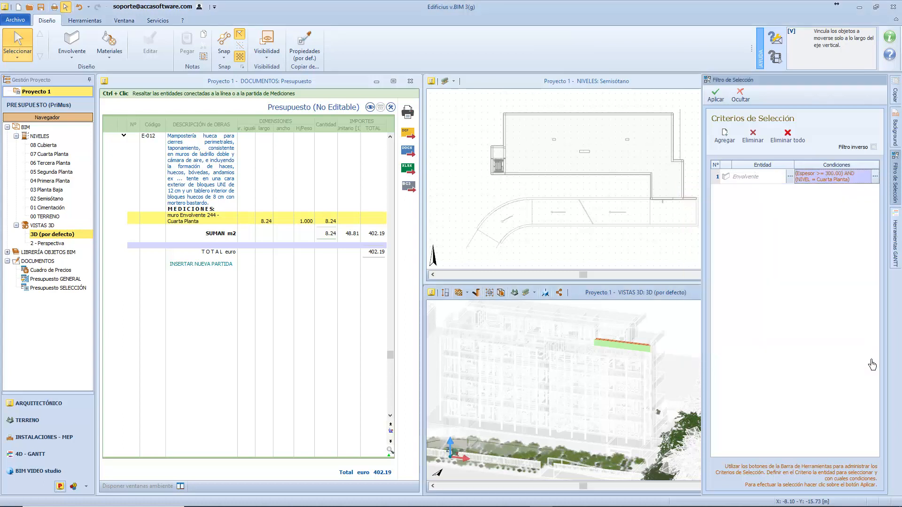
{"action": "left_click", "coordinate": [716, 96]}
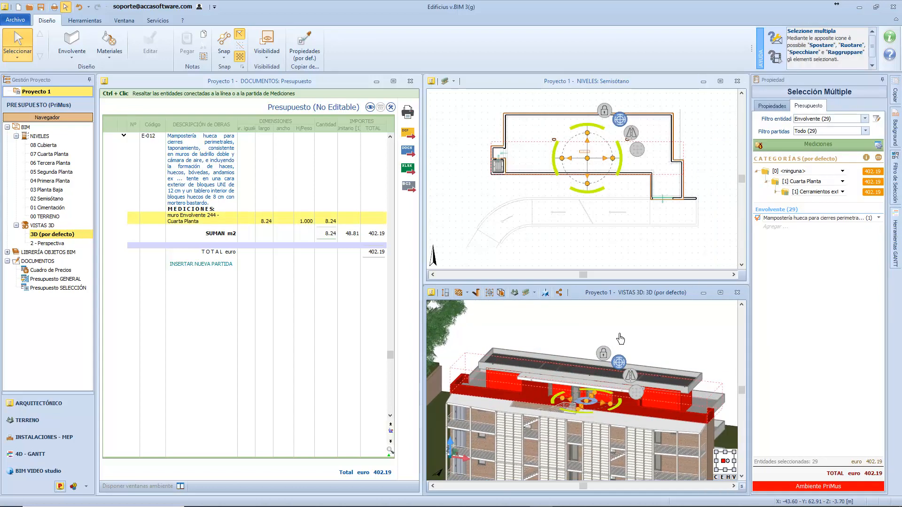
Assign the hollow masonry item to all the selected walls and review their measurement lines and the highlighted walls in 3D.
{"action": "left_click", "coordinate": [879, 218]}
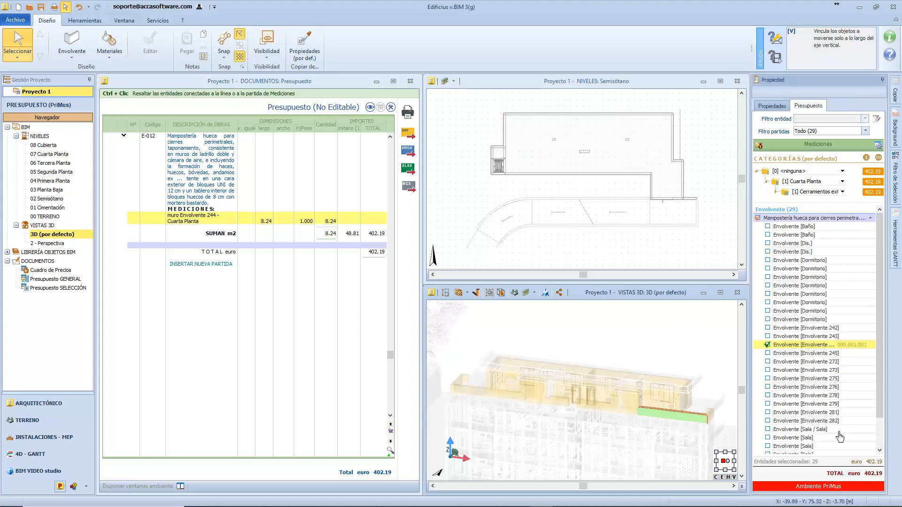
{"action": "left_click", "coordinate": [758, 219]}
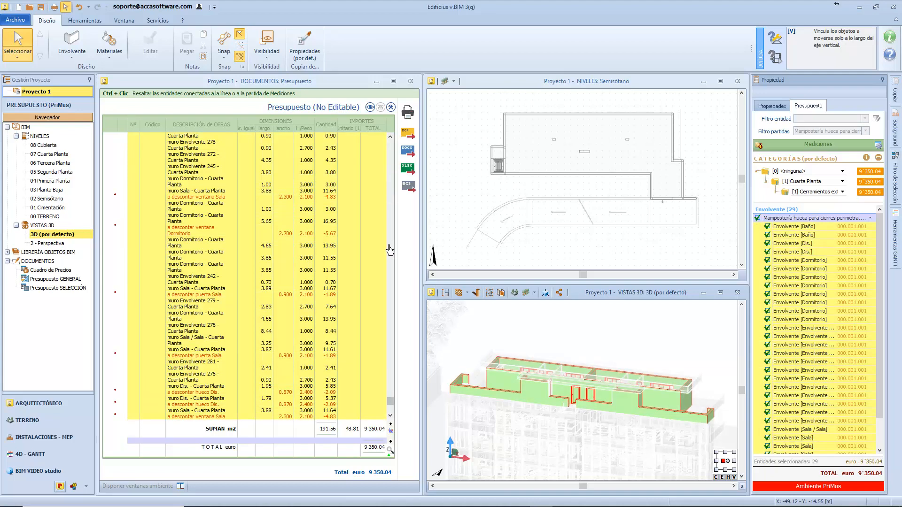
{"action": "left_click_drag", "start_coordinate": [391, 403], "coordinate": [403, 143]}
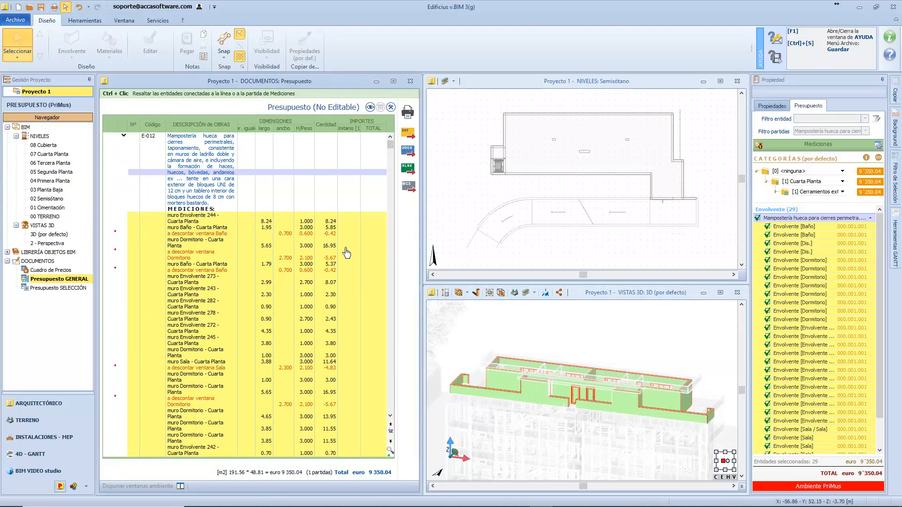
{"action": "scroll", "coordinate": [587, 393], "scroll_direction": "down", "scroll_amount": 2}
{"action": "middle_click_drag", "start_coordinate": [588, 392], "coordinate": [592, 350]}
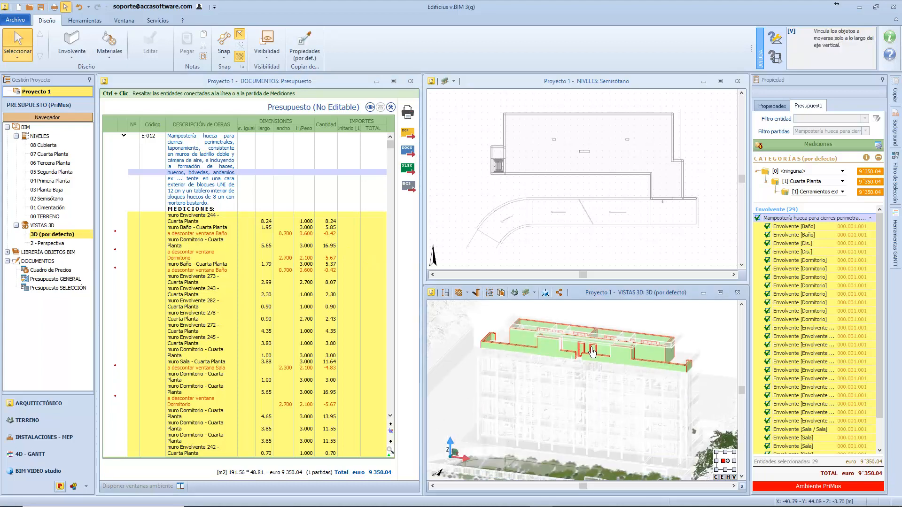
Change the Envolvente criterion's NIVEL condition to Tercera Planta and apply the selection filter.
{"action": "left_click", "coordinate": [895, 181]}
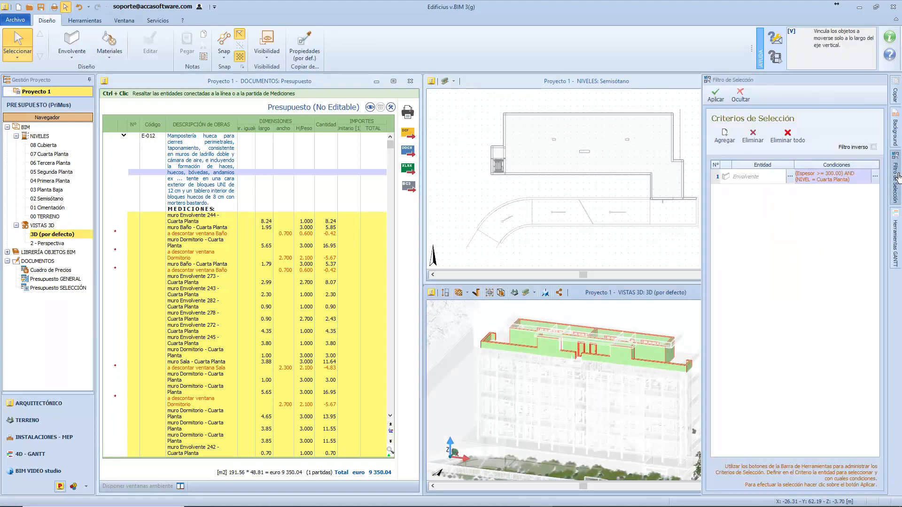
{"action": "left_click", "coordinate": [875, 177]}
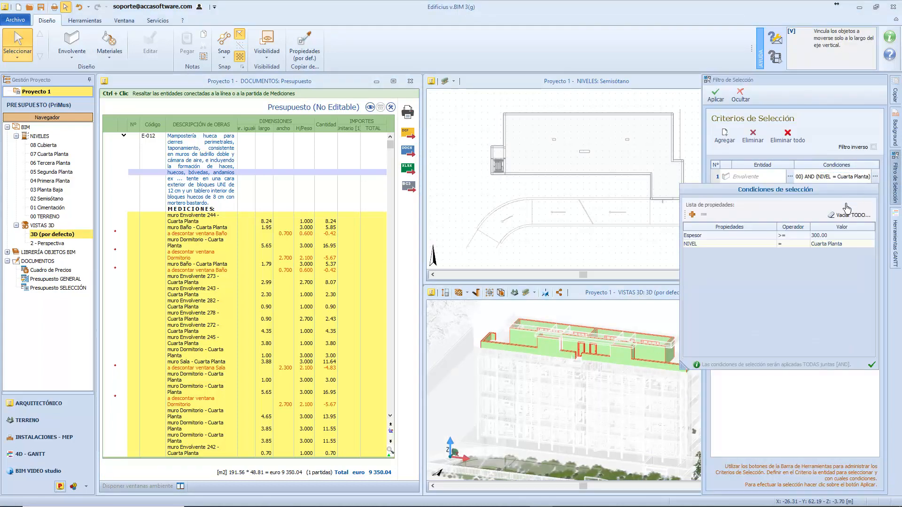
{"action": "left_click", "coordinate": [842, 244]}
{"action": "left_click", "coordinate": [871, 244]}
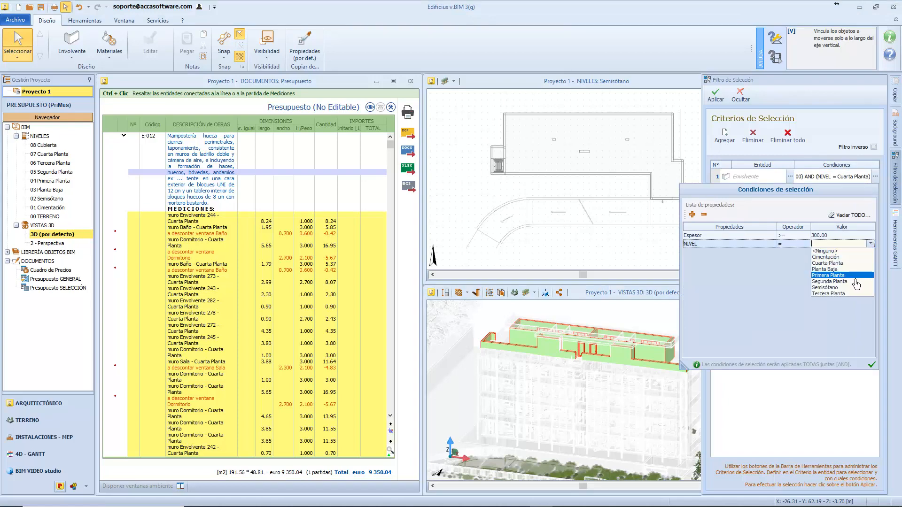
{"action": "left_click", "coordinate": [853, 295]}
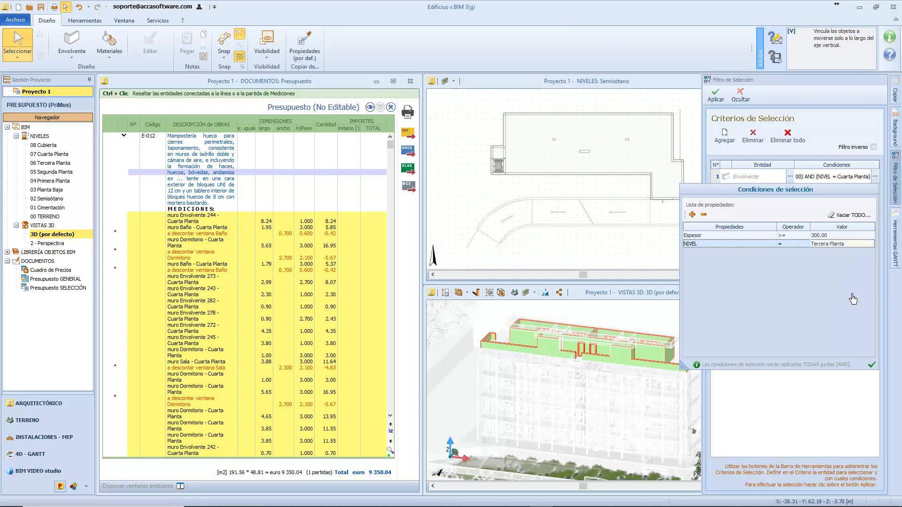
{"action": "left_click", "coordinate": [871, 365]}
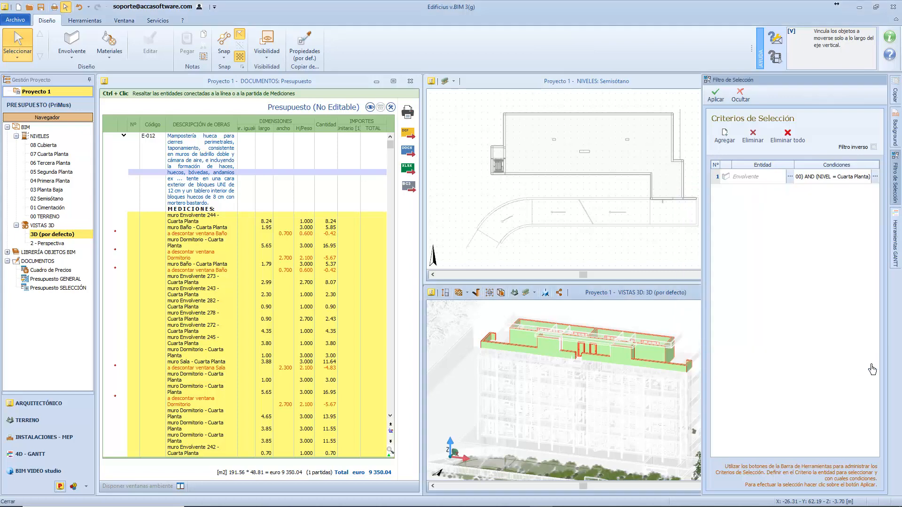
{"action": "left_click", "coordinate": [716, 96]}
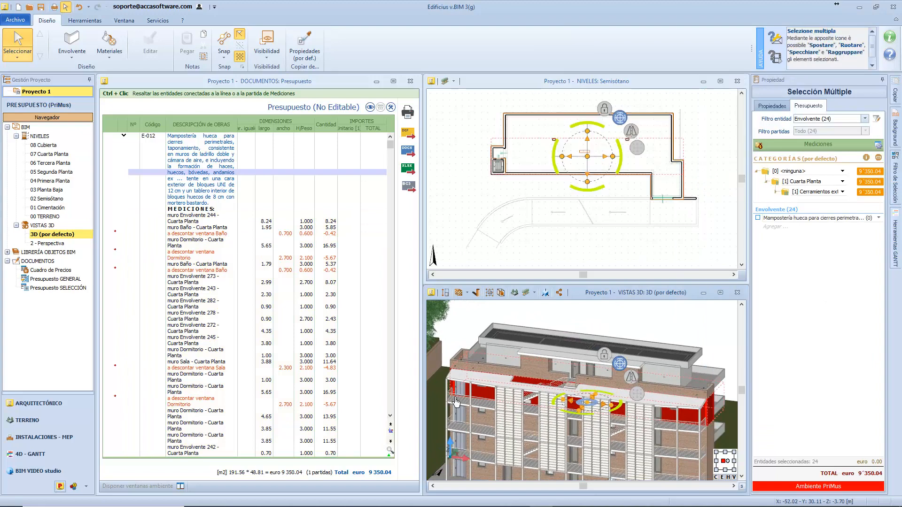
Assign the hollow masonry item E-012 to the selected walls under a new category named Tercera Planta.
{"action": "left_click", "coordinate": [879, 218]}
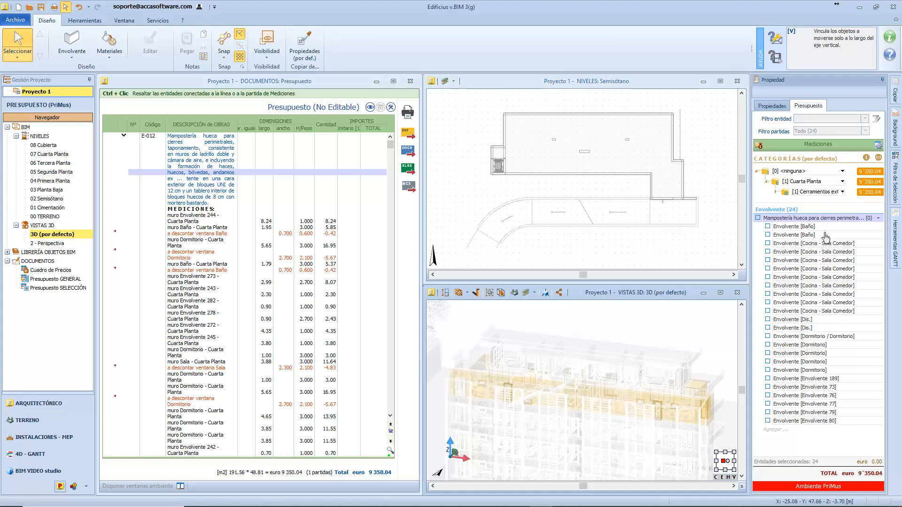
{"action": "left_click", "coordinate": [758, 147]}
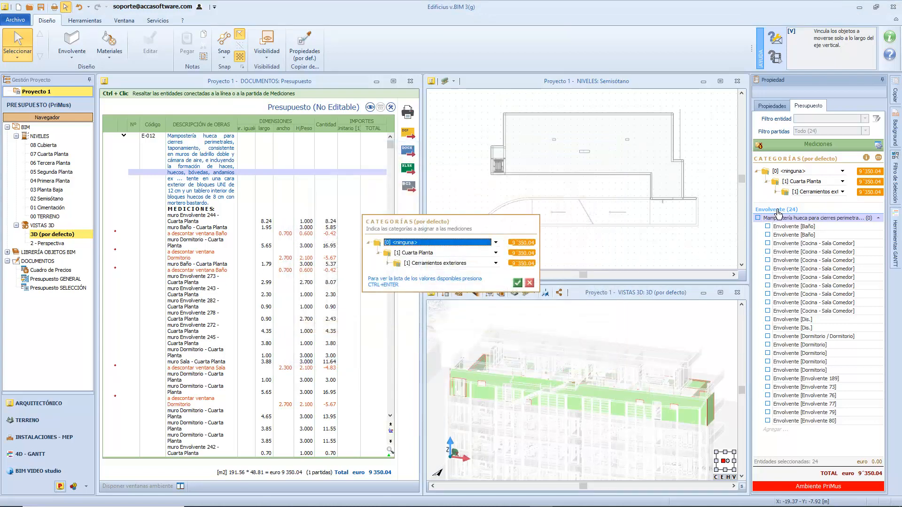
{"action": "left_click", "coordinate": [495, 254]}
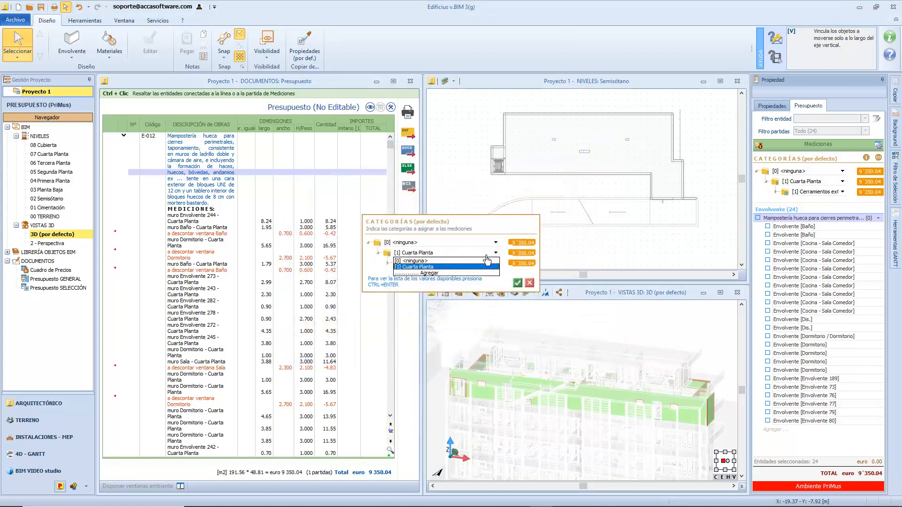
{"action": "left_click", "coordinate": [451, 274]}
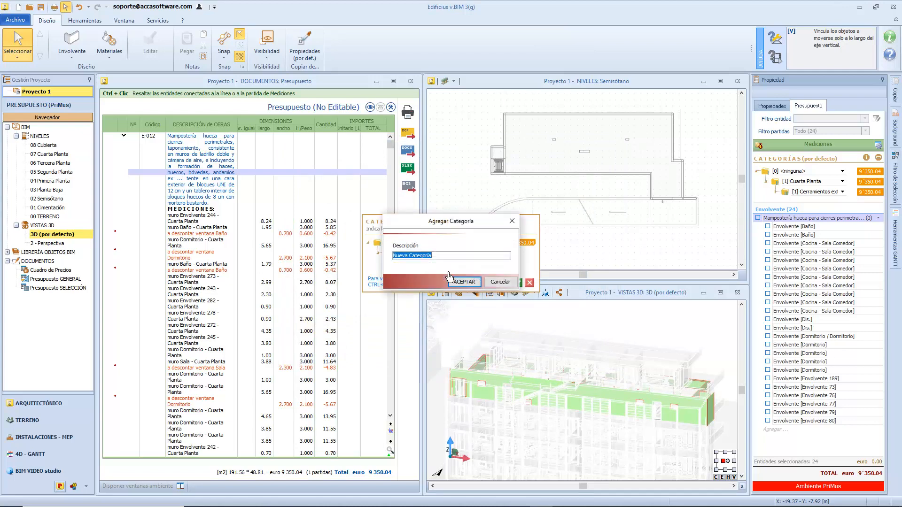
{"action": "type", "text": "Tercera Planta"}
{"action": "left_click", "coordinate": [463, 282]}
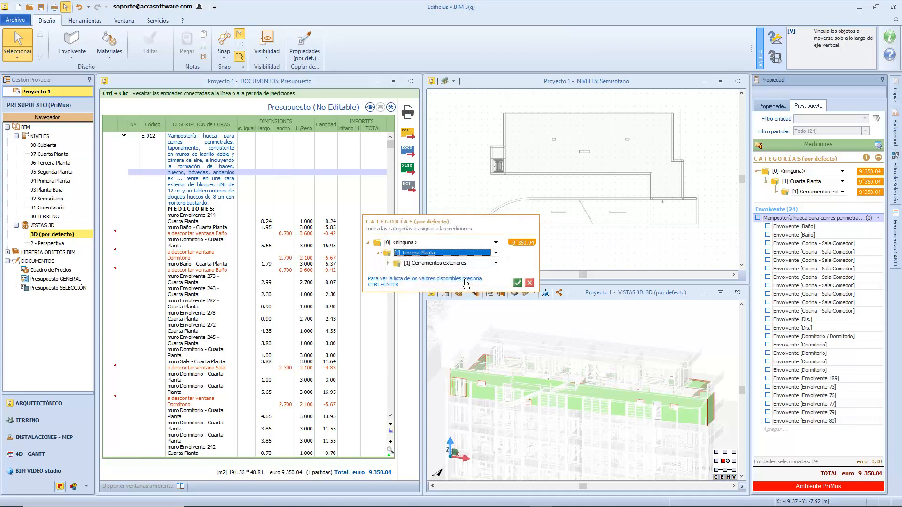
{"action": "left_click", "coordinate": [518, 283]}
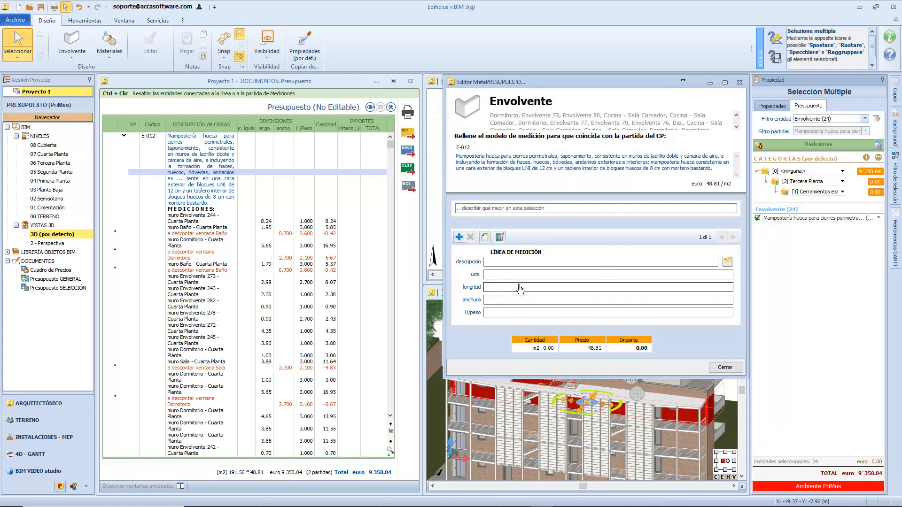
Import the measurement model "Superficie de paredes al neto de huecos" for the third-floor walls and close the measurement editor.
{"action": "left_click", "coordinate": [485, 238]}
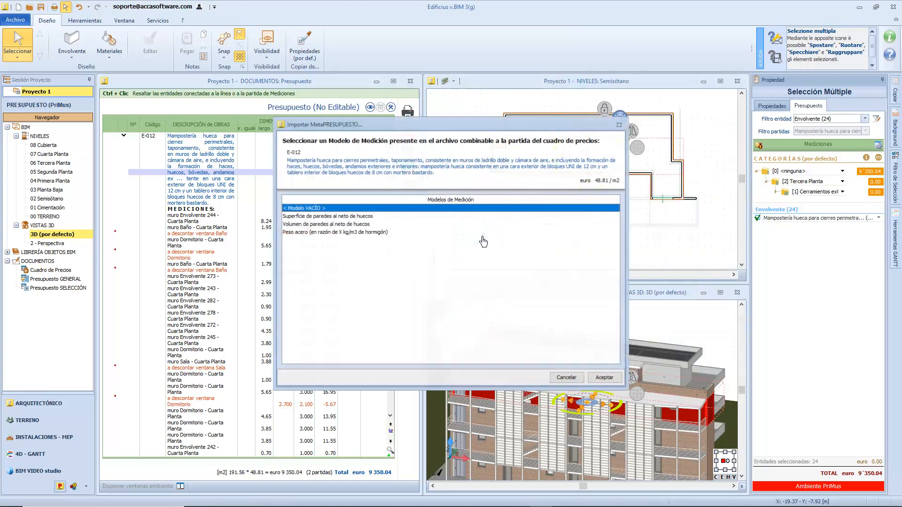
{"action": "double_click", "coordinate": [328, 216]}
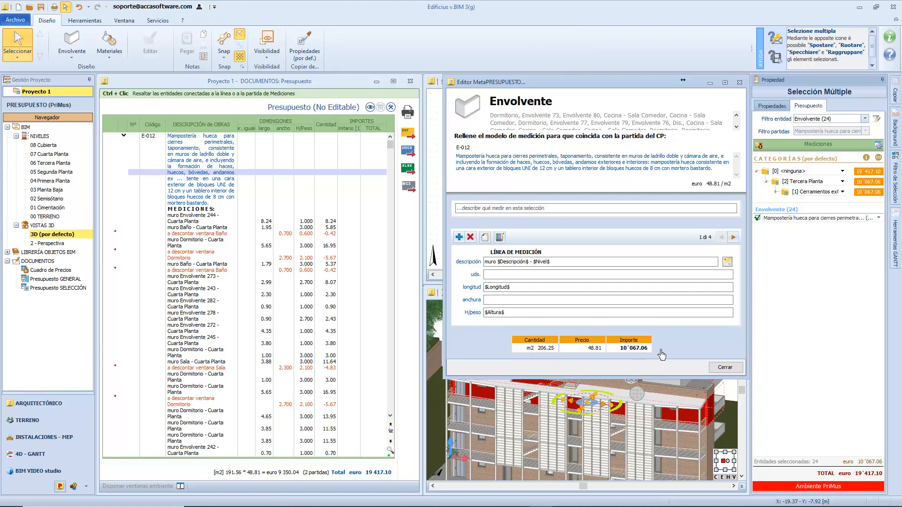
{"action": "left_click", "coordinate": [724, 368]}
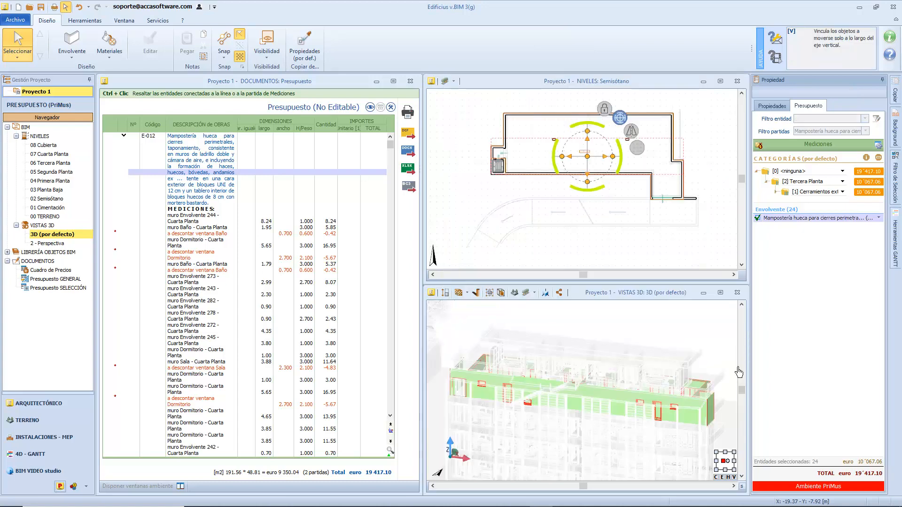
Review the masonry measurement lines and the highlighted walls in the 3D view, and clear the selection.
{"action": "left_click_drag", "start_coordinate": [391, 145], "coordinate": [392, 285]}
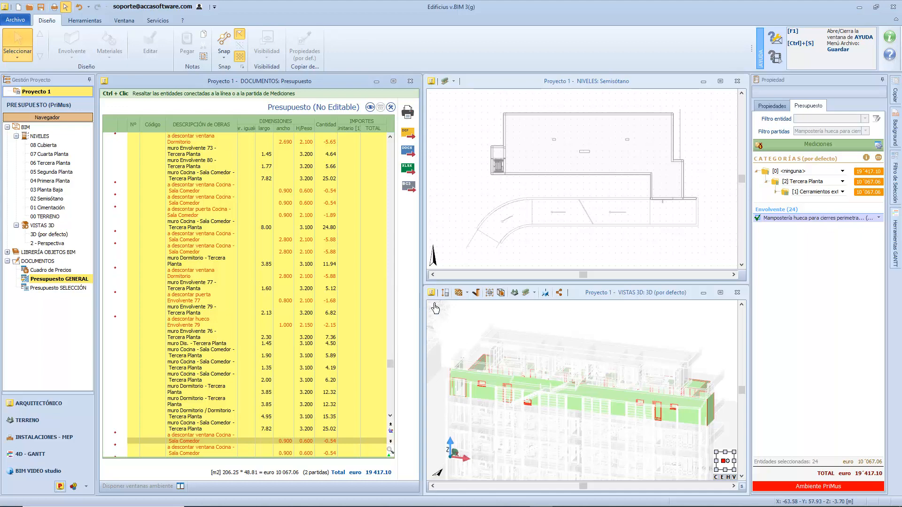
{"action": "scroll", "coordinate": [482, 377], "scroll_direction": "down", "scroll_amount": 3}
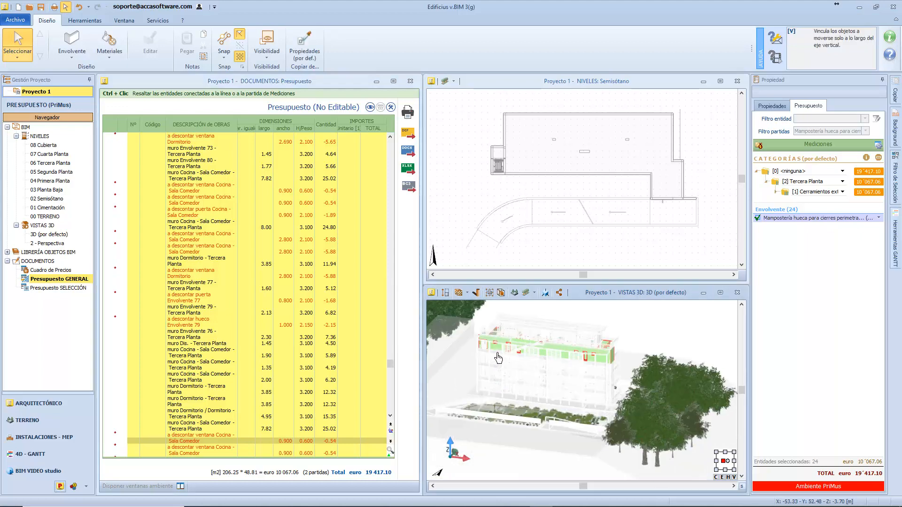
{"action": "middle_click_drag", "start_coordinate": [487, 388], "coordinate": [515, 360]}
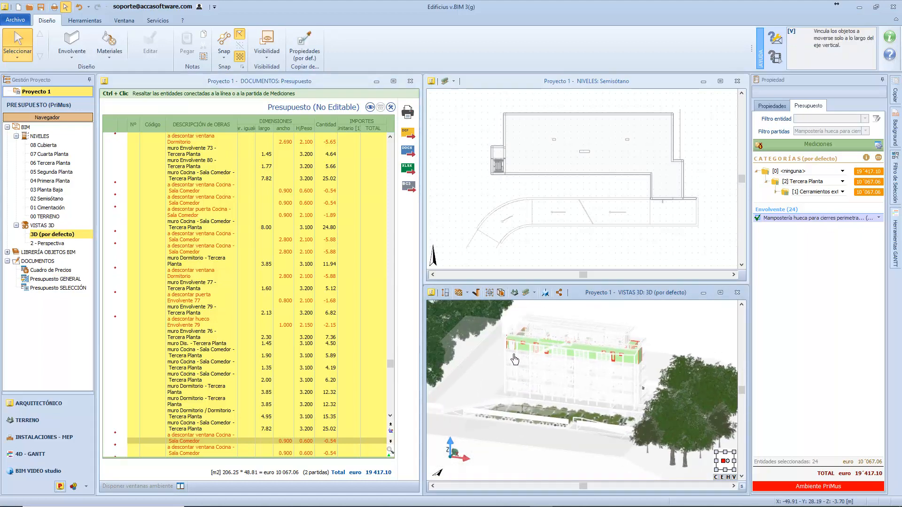
{"action": "left_click", "coordinate": [514, 403]}
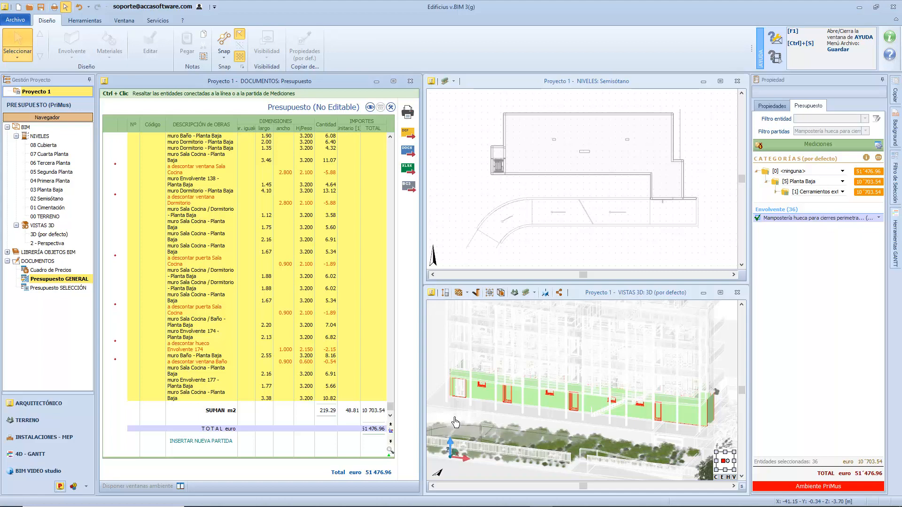
{"action": "scroll", "coordinate": [455, 422], "scroll_direction": "down", "scroll_amount": 5}
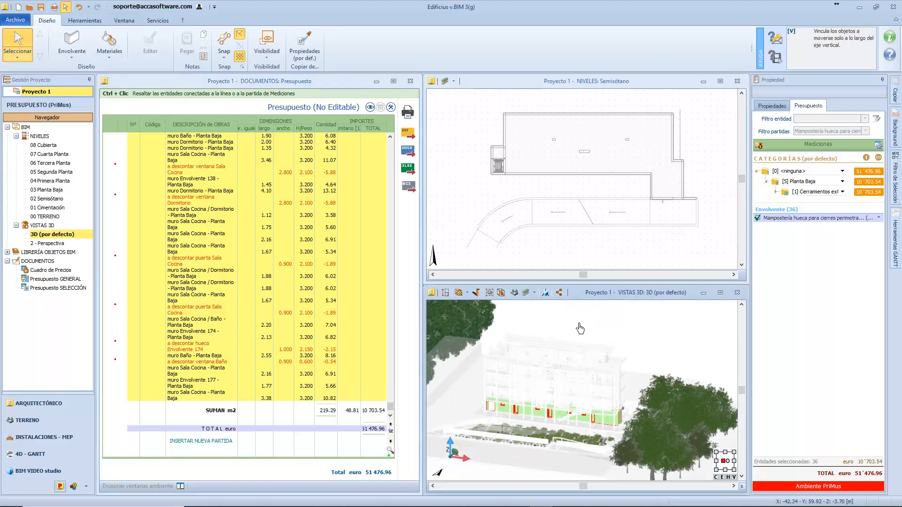
{"action": "left_click", "coordinate": [582, 325]}
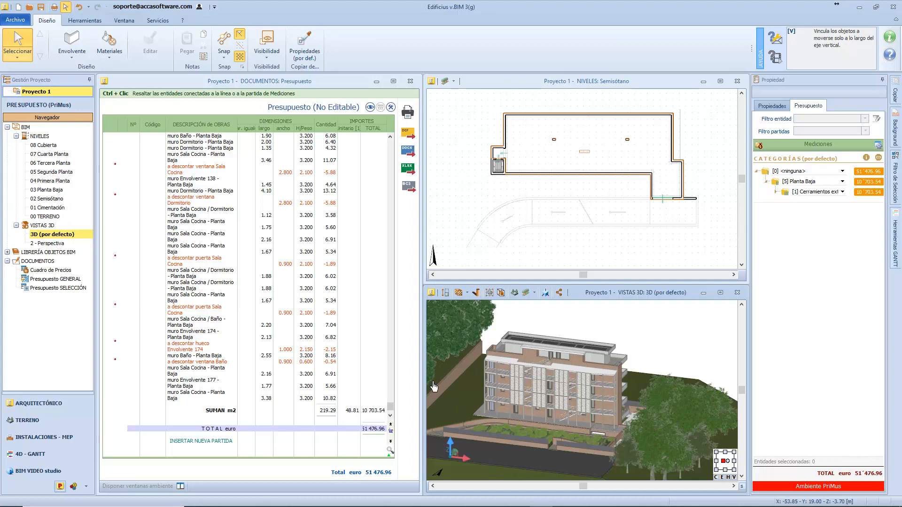
Open the 03 Planta Baja level plan, fit its window over the Semisótano plan and focus on the Dormitorio room.
{"action": "double_click", "coordinate": [54, 191]}
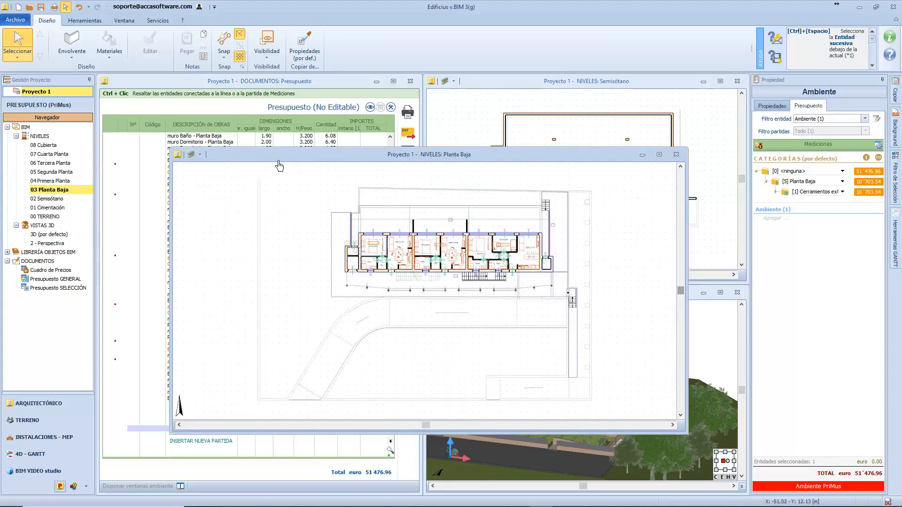
{"action": "left_click_drag", "start_coordinate": [288, 157], "coordinate": [339, 98]}
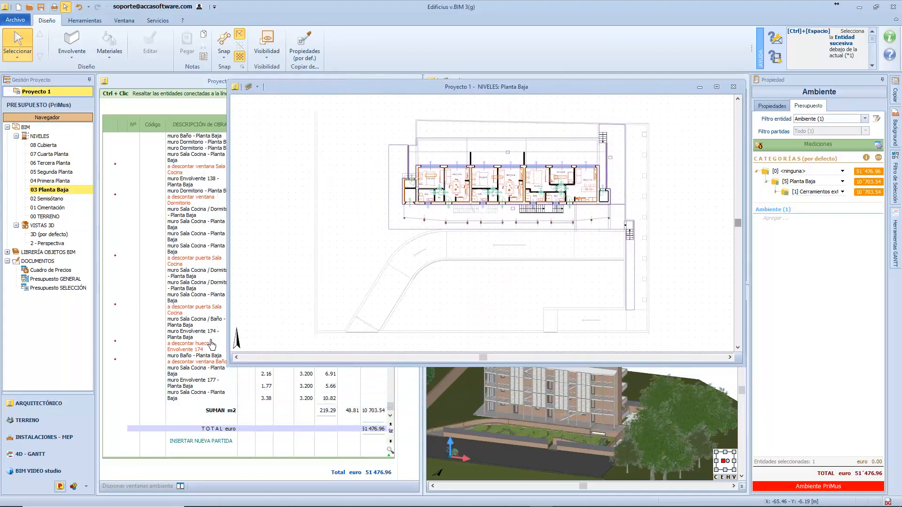
{"action": "left_click_drag", "start_coordinate": [228, 371], "coordinate": [455, 284]}
{"action": "scroll", "coordinate": [611, 183], "scroll_direction": "up", "scroll_amount": 5}
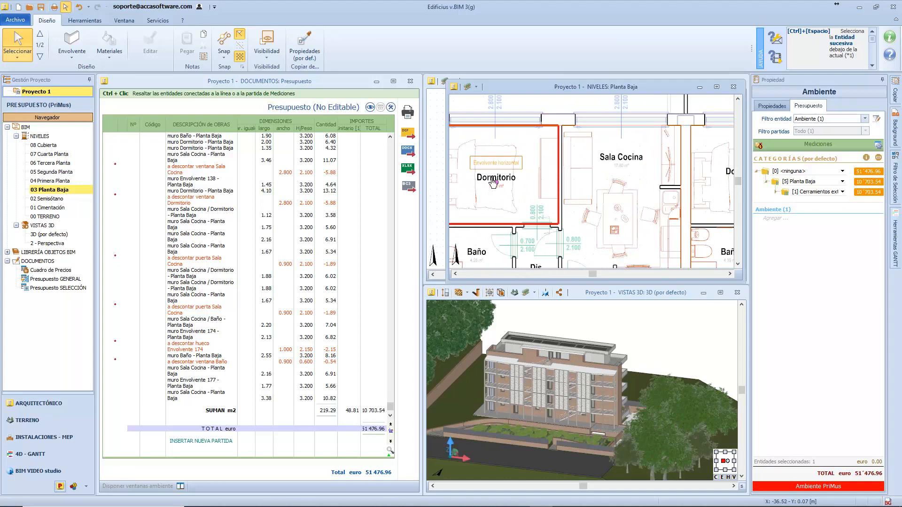
Search the Madrid 2016 price list for Pintura and add item G-013, paint for interior surfaces, to the Dormitorio room.
{"action": "left_click", "coordinate": [758, 146]}
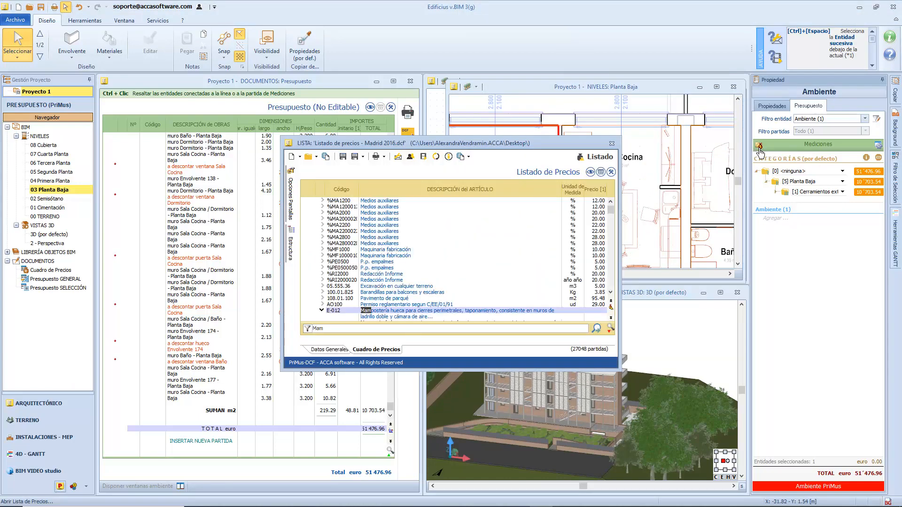
{"action": "left_click", "coordinate": [318, 330]}
{"action": "type", "text": "Mam"}
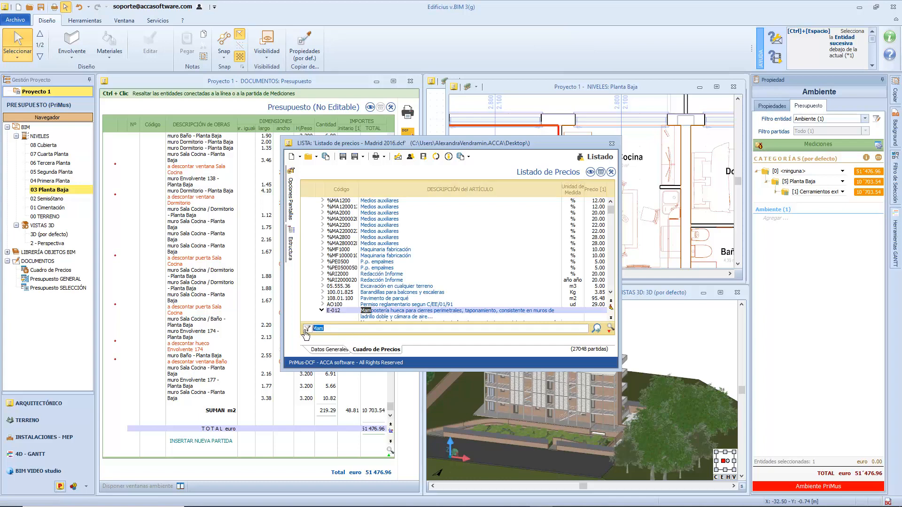
{"action": "key", "text": "BackSpace"}
{"action": "key", "text": "BackSpace"}
{"action": "key", "text": "BackSpace"}
{"action": "type", "text": "Pintura"}
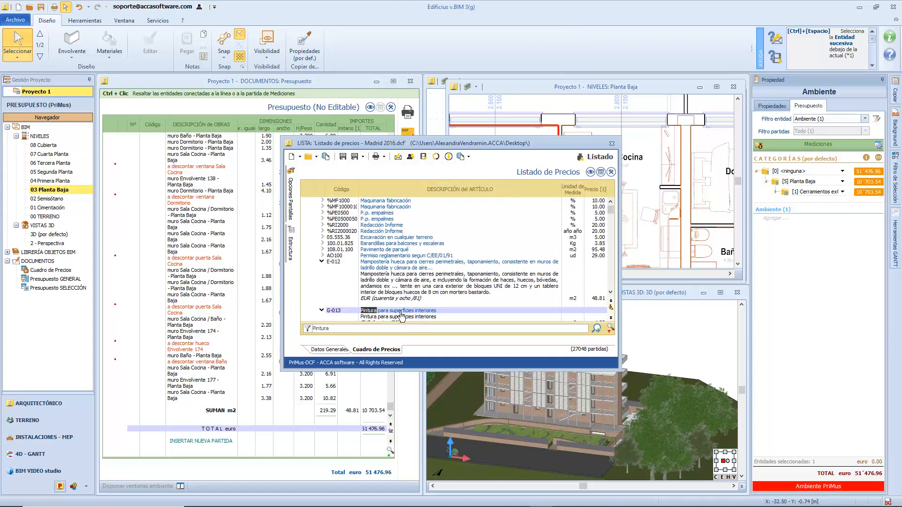
{"action": "left_click", "coordinate": [786, 220]}
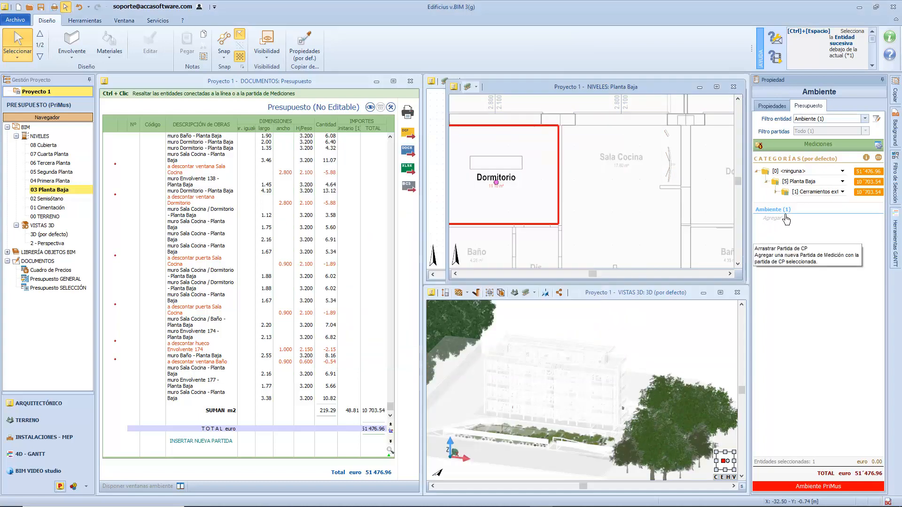
Create a subcategory named Pintura under Planta Baja and assign it to the paint item's measurements.
{"action": "key", "text": "Up"}
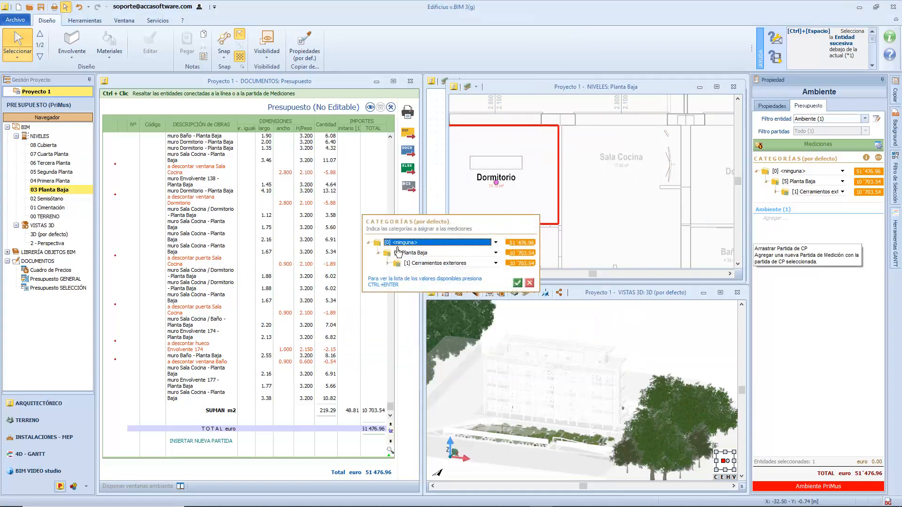
{"action": "left_click", "coordinate": [496, 264]}
{"action": "left_click", "coordinate": [477, 282]}
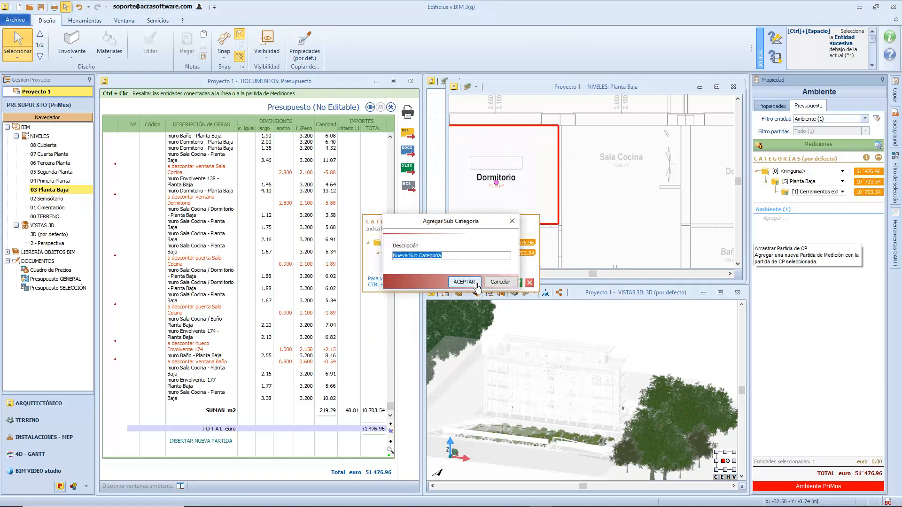
{"action": "type", "text": "Pintura"}
{"action": "left_click", "coordinate": [474, 285]}
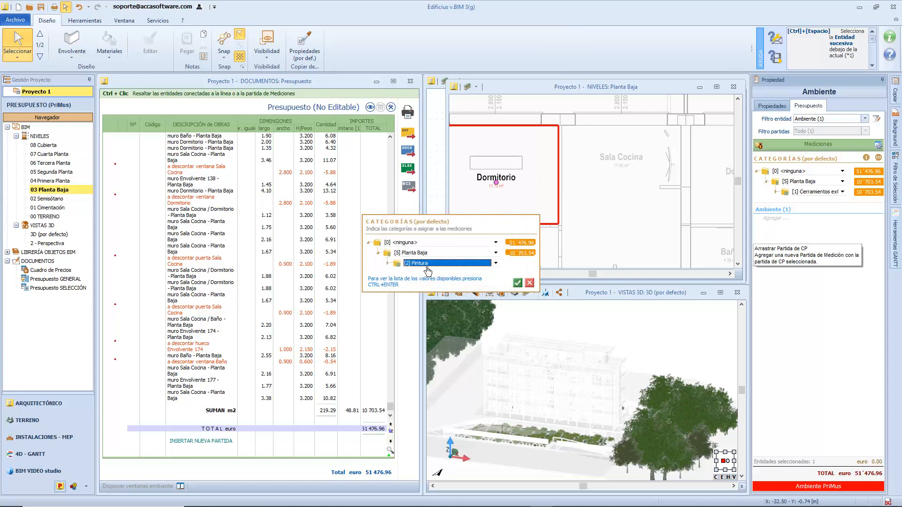
{"action": "left_click", "coordinate": [517, 283]}
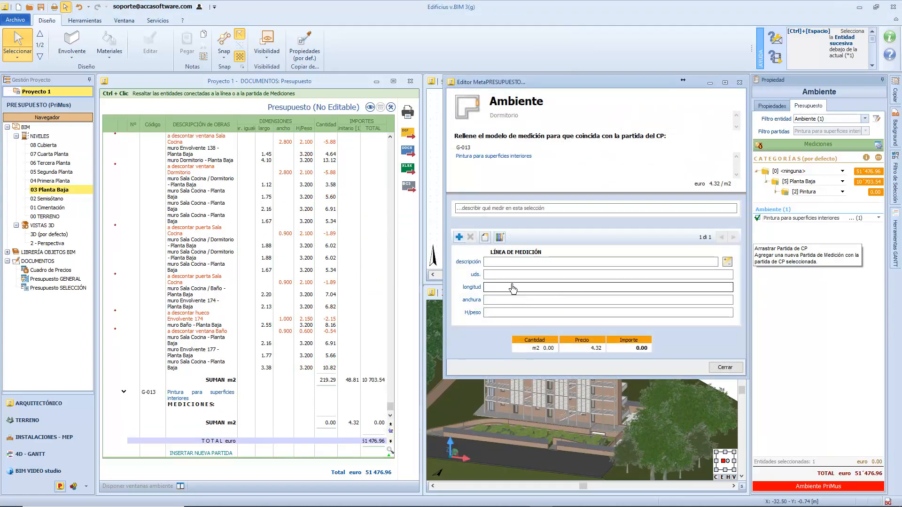
Import the measurement model "Superficies paredes sin alicatado al neto de huecos" for the Dormitorio paint item.
{"action": "left_click", "coordinate": [486, 240]}
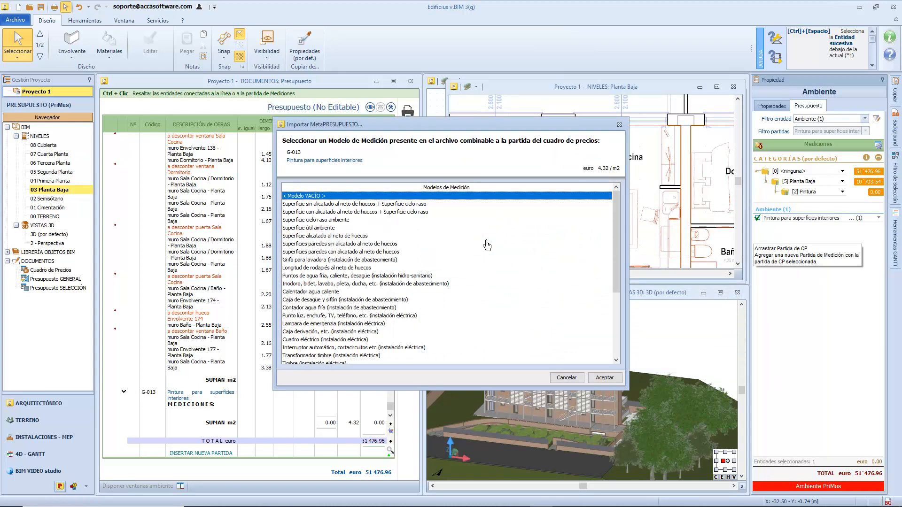
{"action": "left_click", "coordinate": [354, 244]}
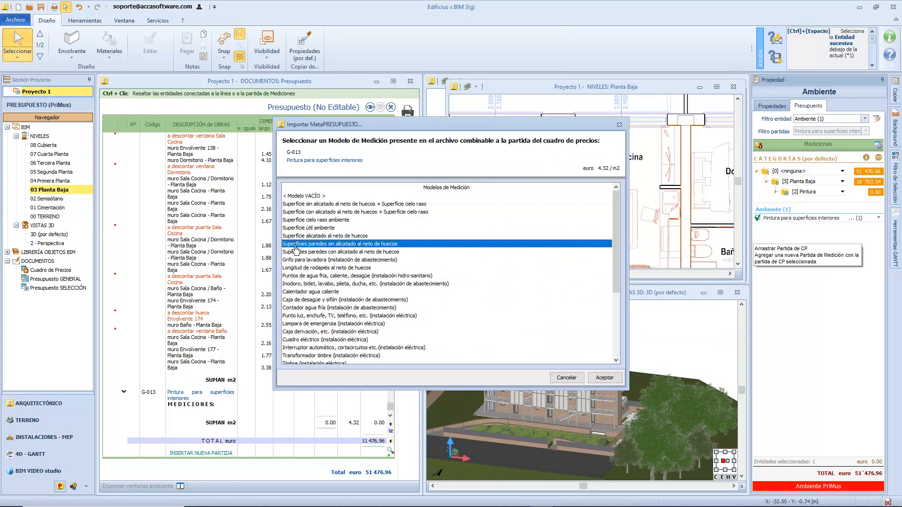
{"action": "double_click", "coordinate": [400, 244]}
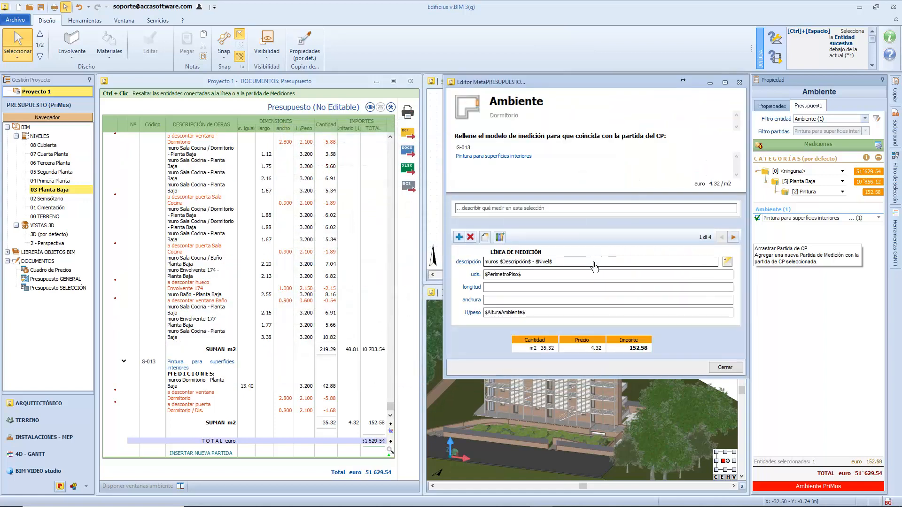
Review the measurement lines of the model imported for the Dormitorio paint item, including the opening deductions.
{"action": "left_click", "coordinate": [734, 238]}
{"action": "left_click", "coordinate": [733, 238]}
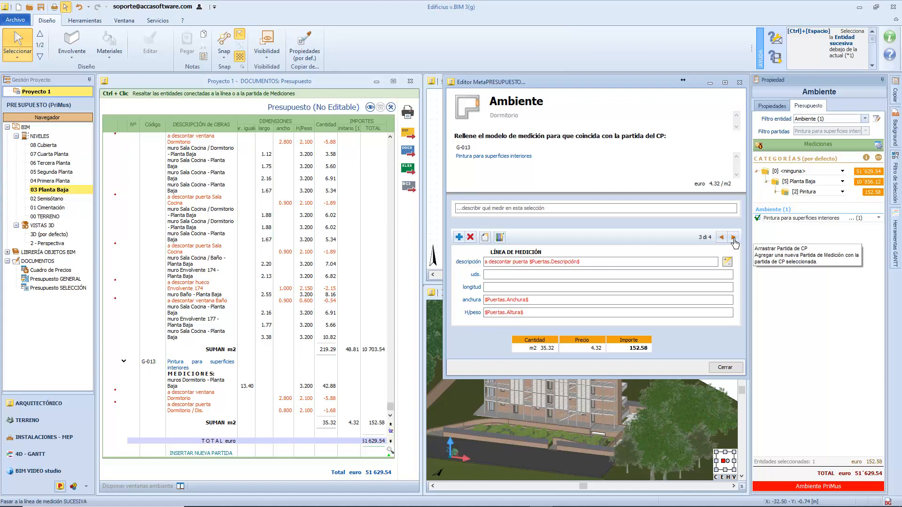
{"action": "left_click", "coordinate": [734, 239]}
{"action": "left_click", "coordinate": [721, 238]}
{"action": "left_click", "coordinate": [722, 238]}
{"action": "left_click", "coordinate": [722, 238]}
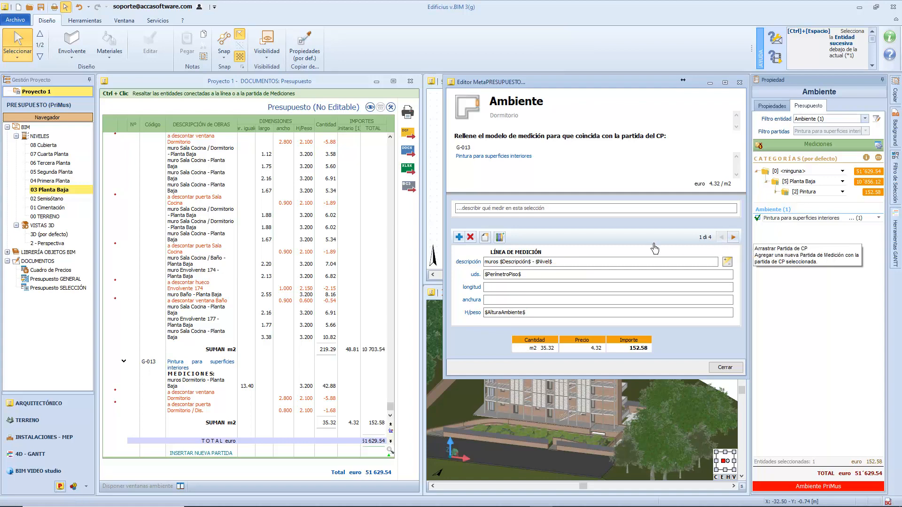
Add a measurement line described as Techo with $SuperficieCieloRaso$ as its units to the Dormitorio paint item and close the measurement editor.
{"action": "left_click", "coordinate": [460, 237]}
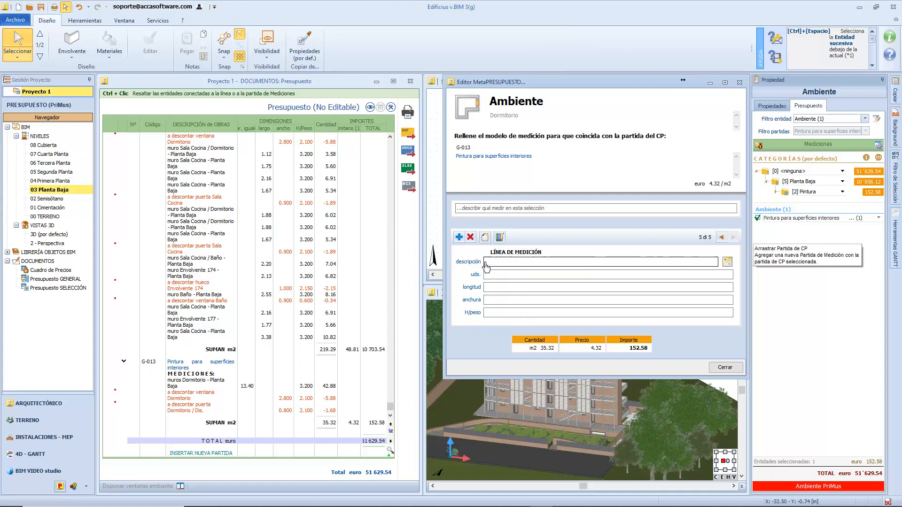
{"action": "mouse_move", "coordinate": [516, 277]}
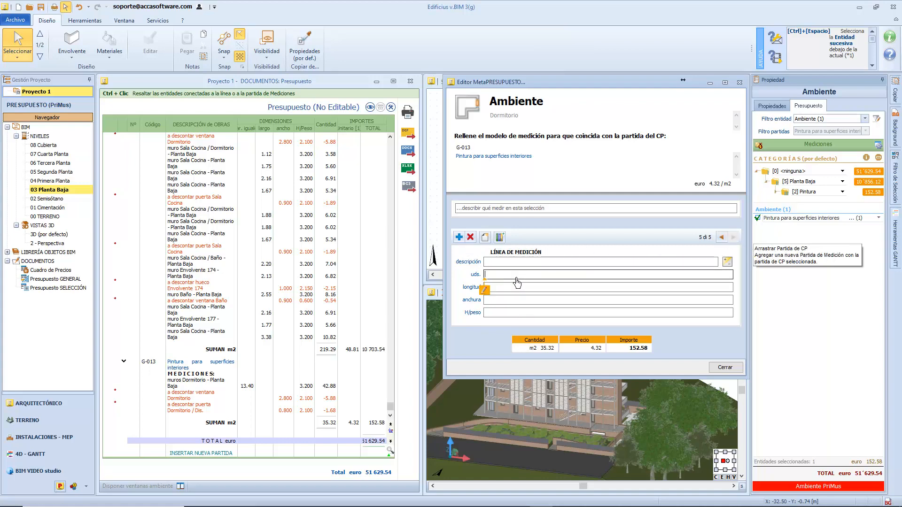
{"action": "left_click", "coordinate": [485, 290]}
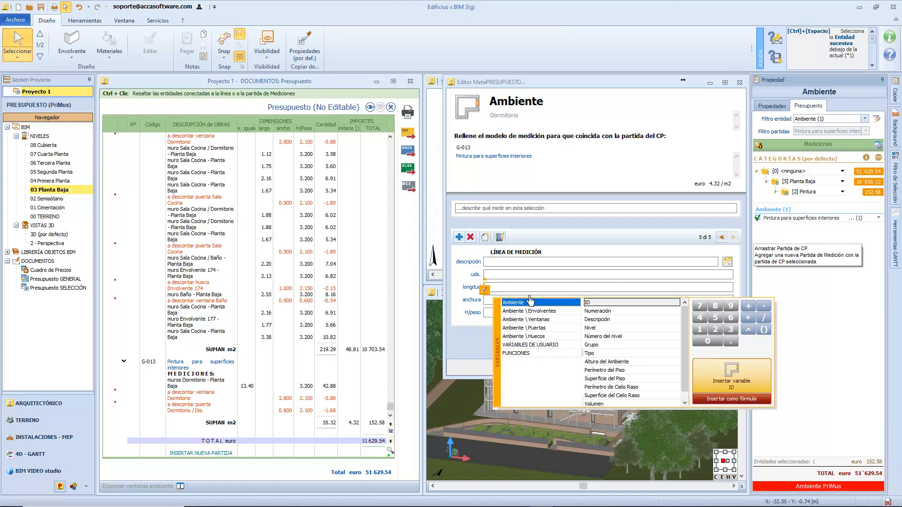
{"action": "scroll", "coordinate": [626, 365], "scroll_direction": "down", "scroll_amount": 1}
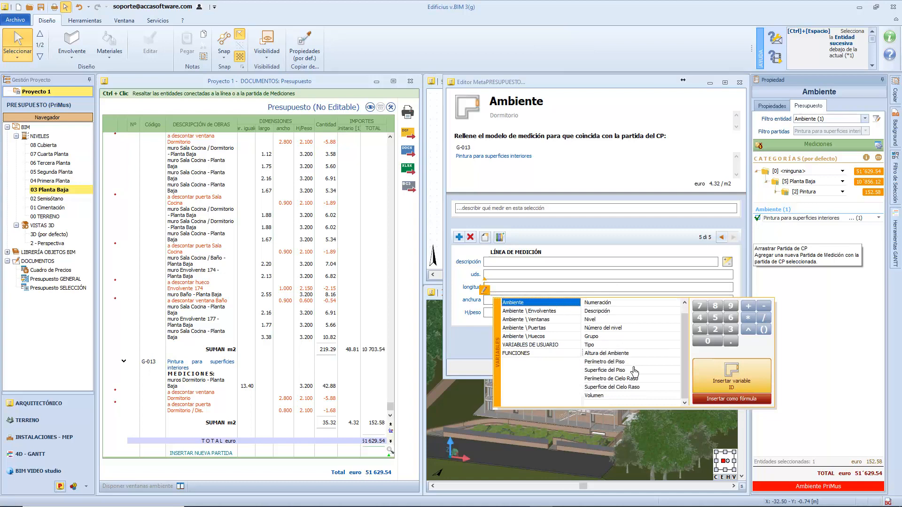
{"action": "double_click", "coordinate": [635, 393]}
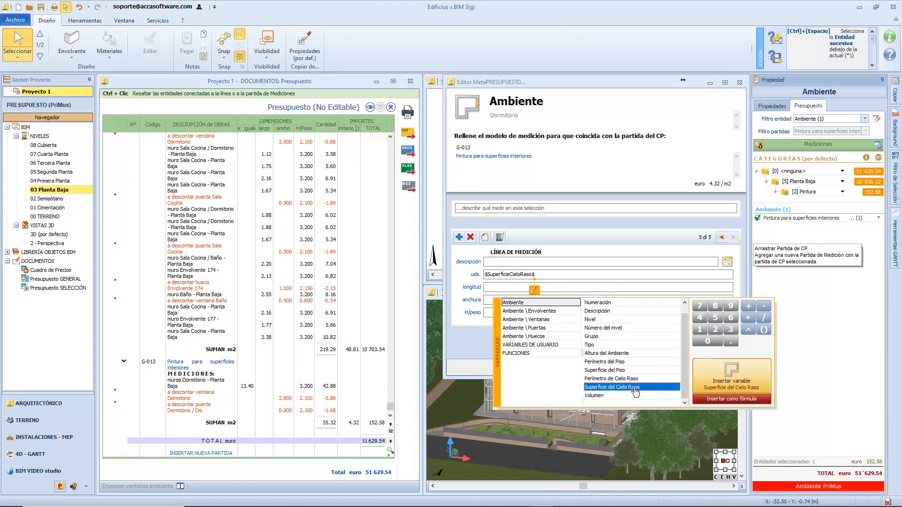
{"action": "left_click", "coordinate": [561, 264]}
{"action": "type", "text": "Techo"}
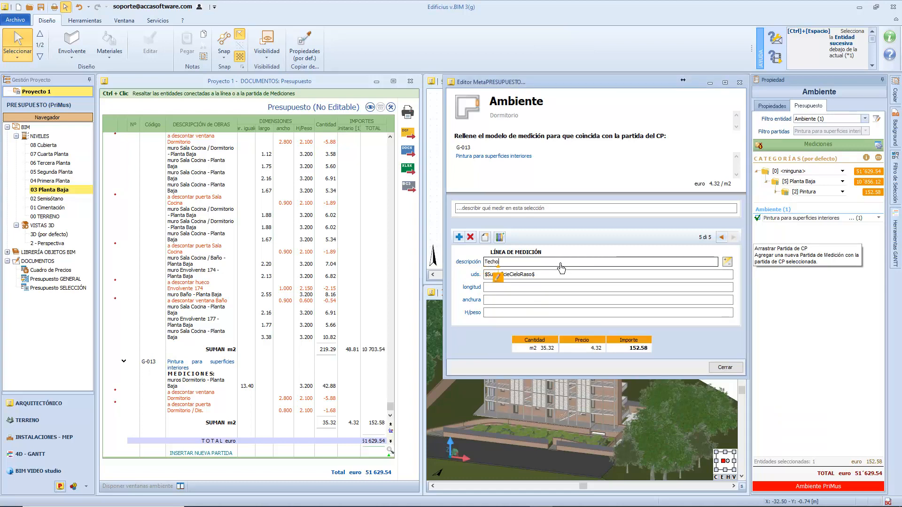
{"action": "left_click", "coordinate": [566, 288]}
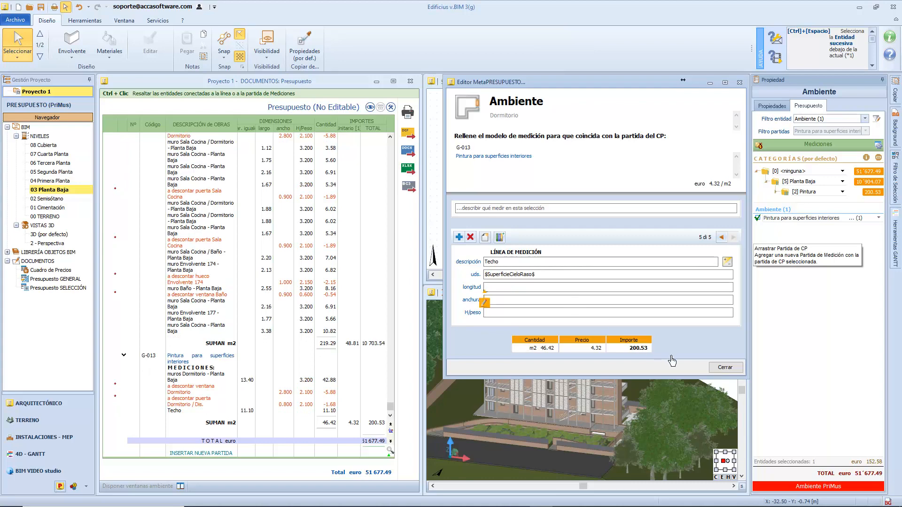
{"action": "left_click", "coordinate": [722, 368]}
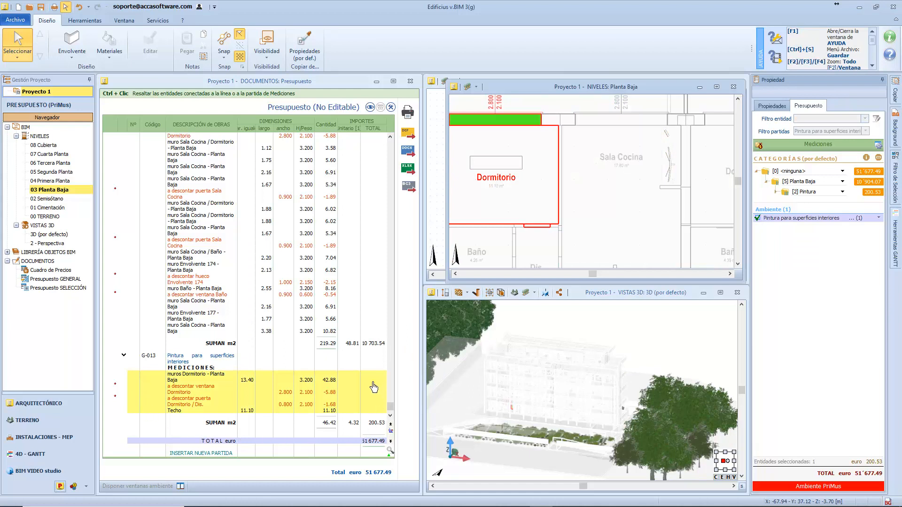
Select all entities on the Planta Baja plan and apply the interior paint item to all the floor's rooms.
{"action": "scroll", "coordinate": [497, 188], "scroll_direction": "down", "scroll_amount": 3}
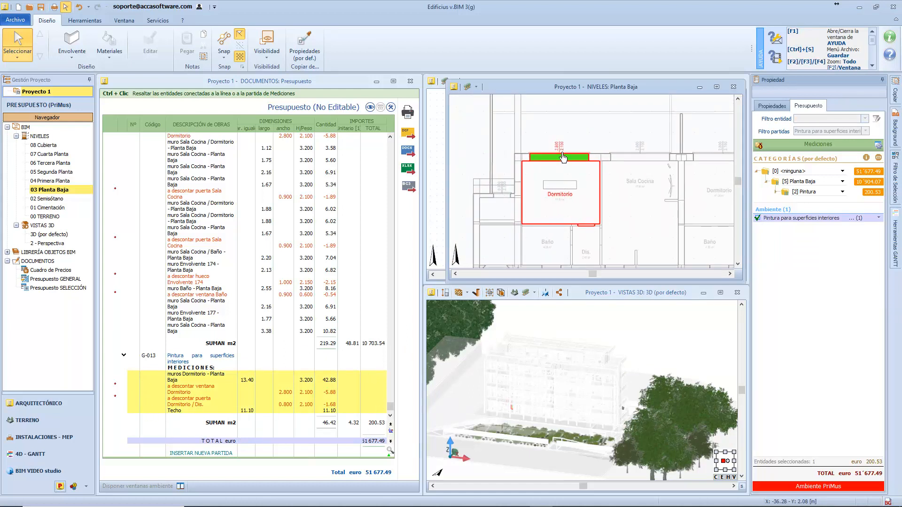
{"action": "scroll", "coordinate": [590, 242], "scroll_direction": "down", "scroll_amount": 5}
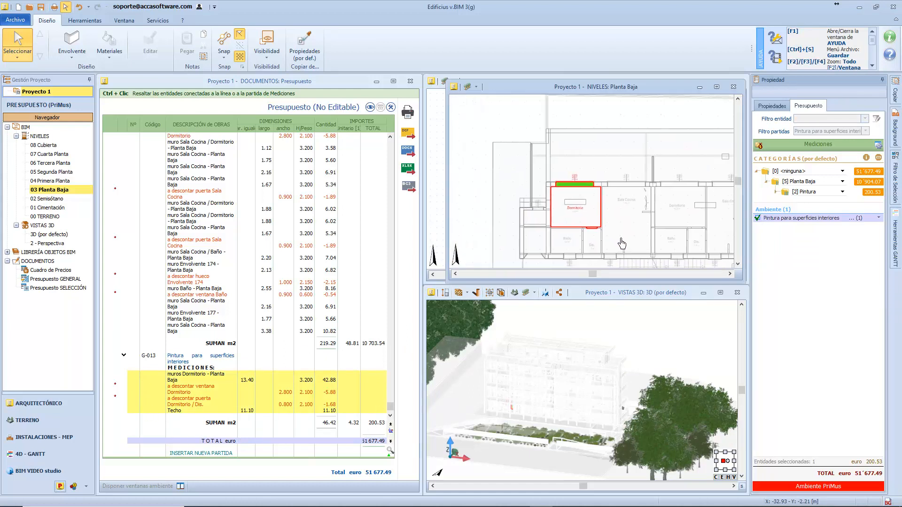
{"action": "scroll", "coordinate": [590, 210], "scroll_direction": "up", "scroll_amount": 2}
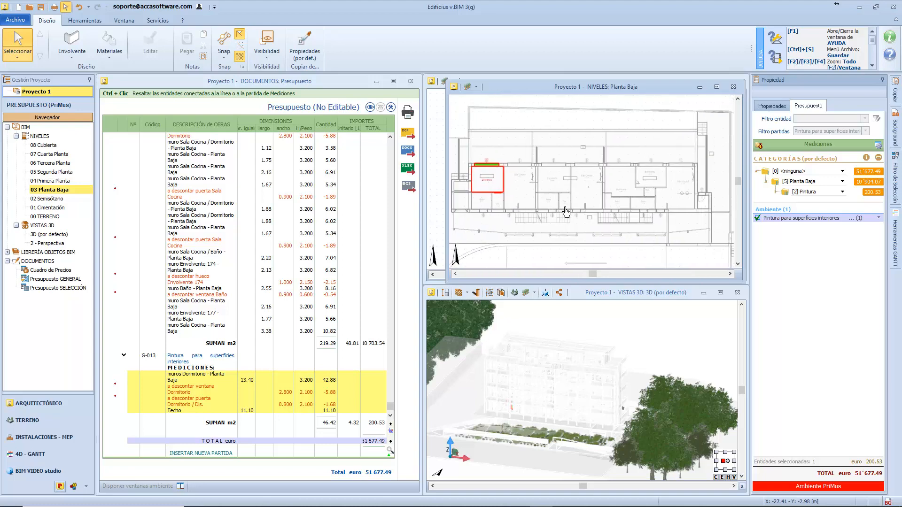
{"action": "left_click", "coordinate": [455, 156]}
{"action": "left_click_drag", "start_coordinate": [454, 151], "coordinate": [733, 240]}
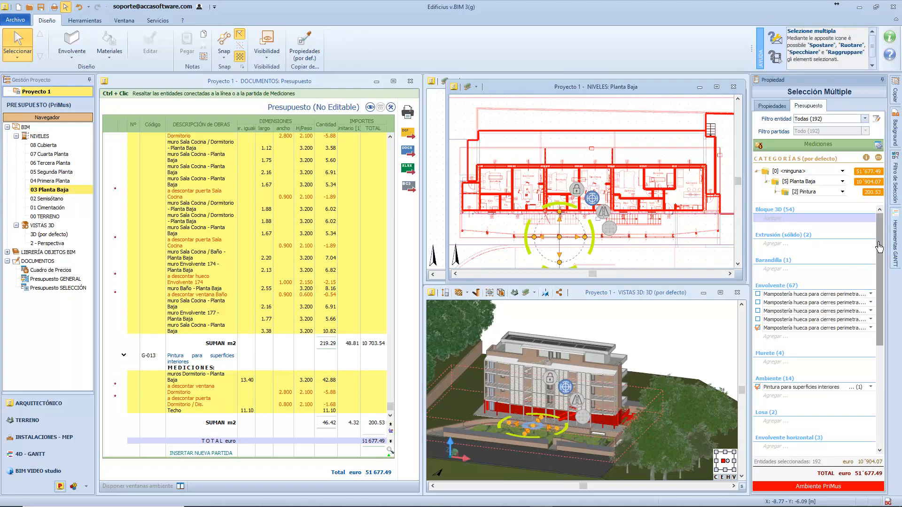
{"action": "left_click_drag", "start_coordinate": [879, 249], "coordinate": [879, 282]}
{"action": "left_click", "coordinate": [869, 323]}
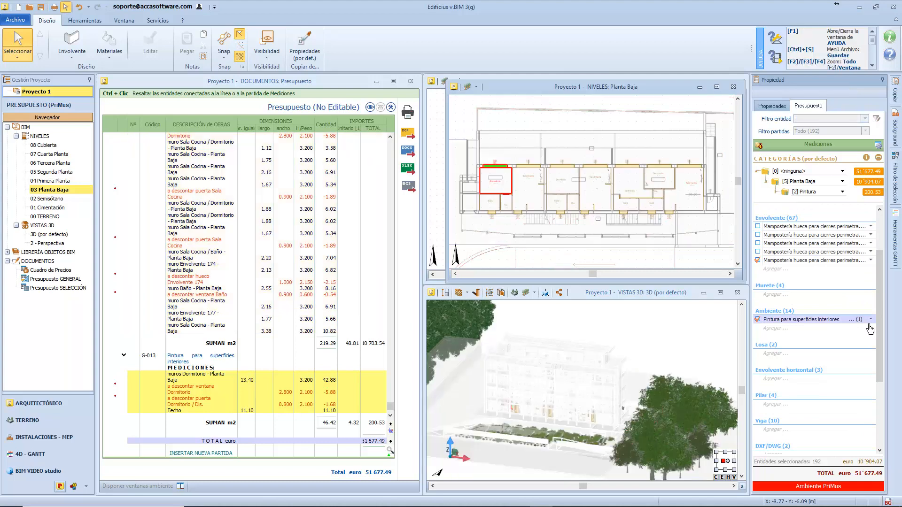
{"action": "left_click_drag", "start_coordinate": [880, 321], "coordinate": [881, 332]}
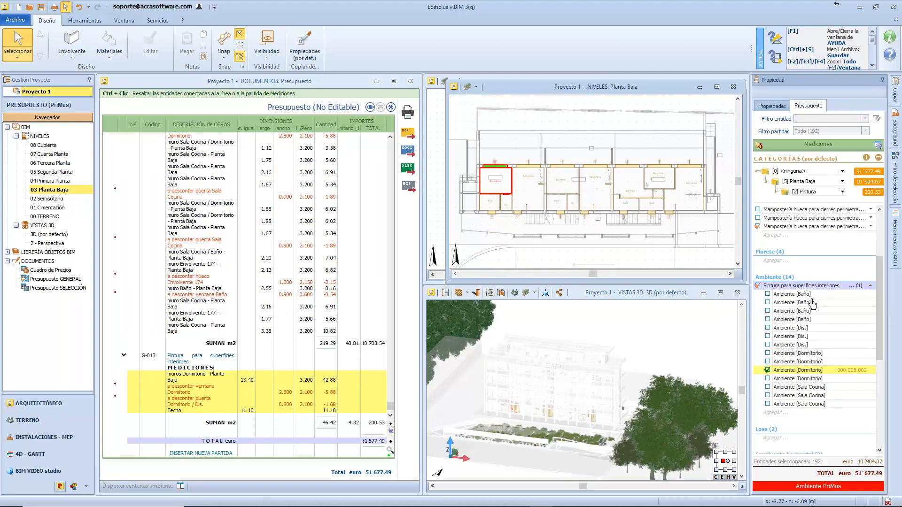
{"action": "left_click", "coordinate": [758, 287]}
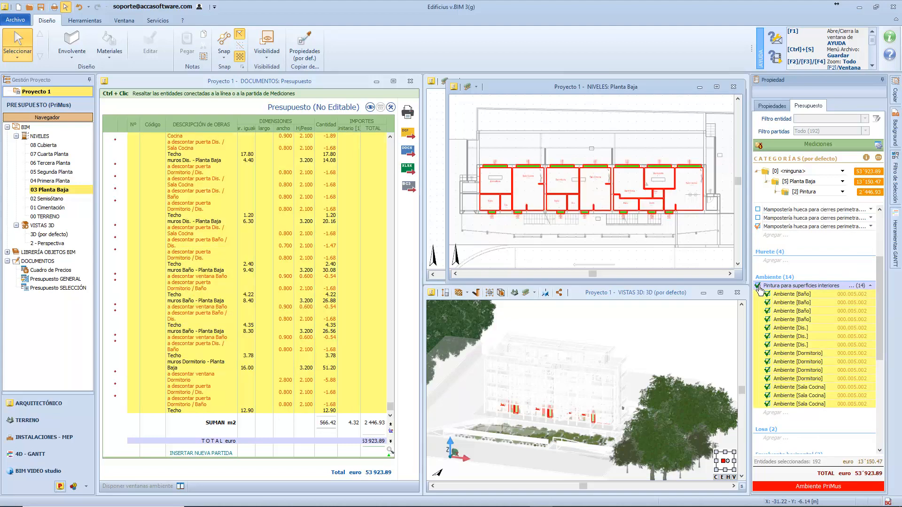
Open the 04 Primera Planta level plan, select all its entities and filter the selection to Ambiente.
{"action": "double_click", "coordinate": [55, 182]}
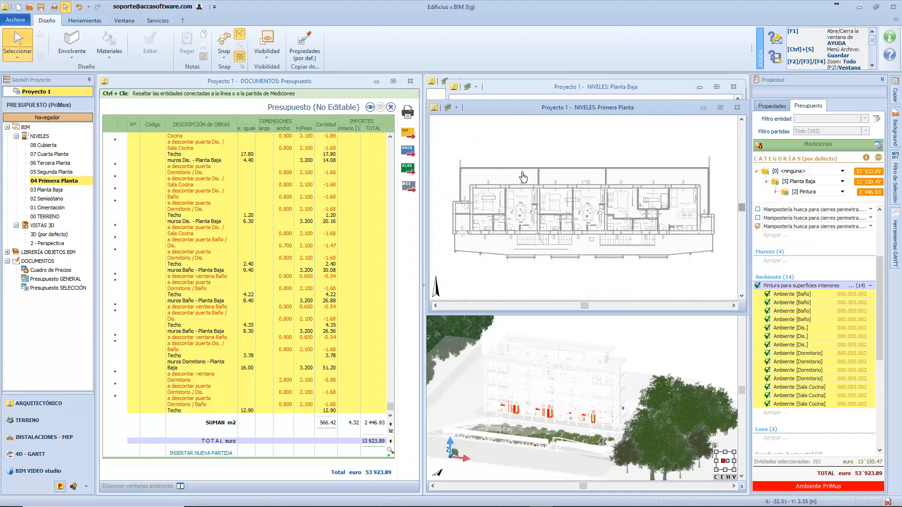
{"action": "key", "text": "ctrl+a"}
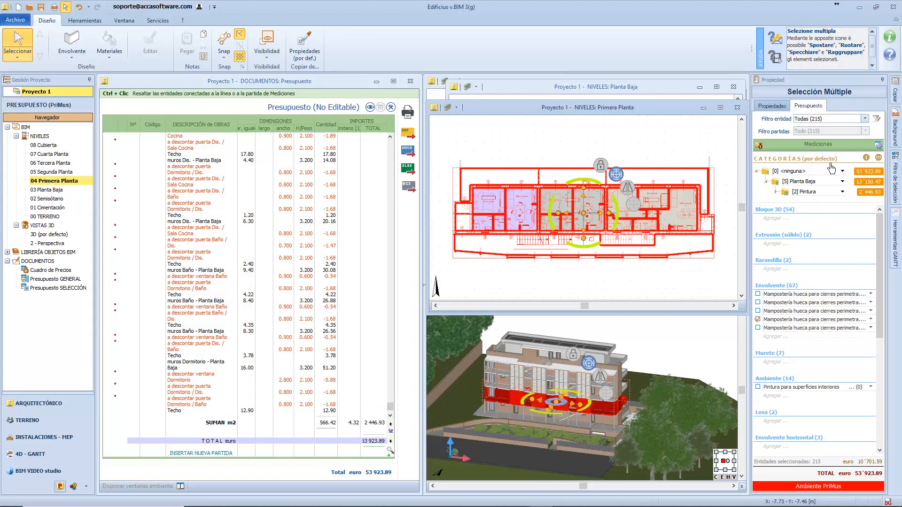
{"action": "left_click", "coordinate": [865, 119]}
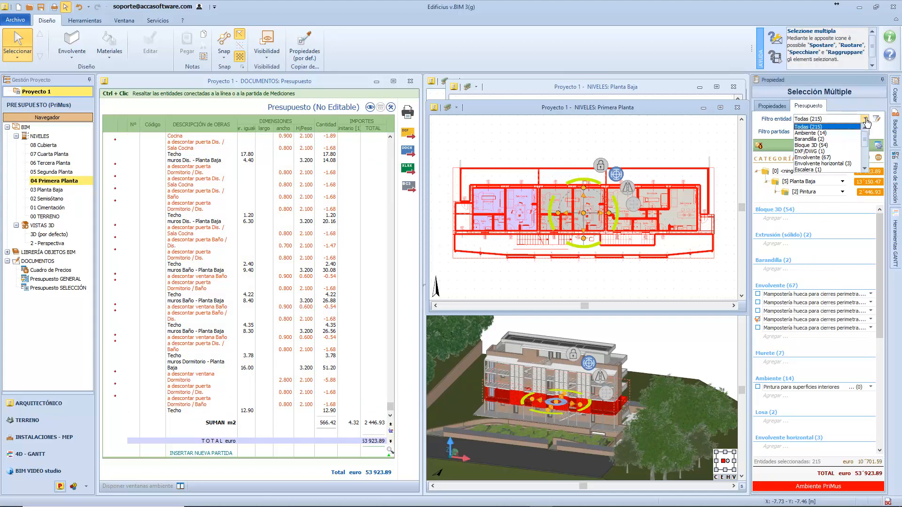
{"action": "left_click", "coordinate": [841, 133]}
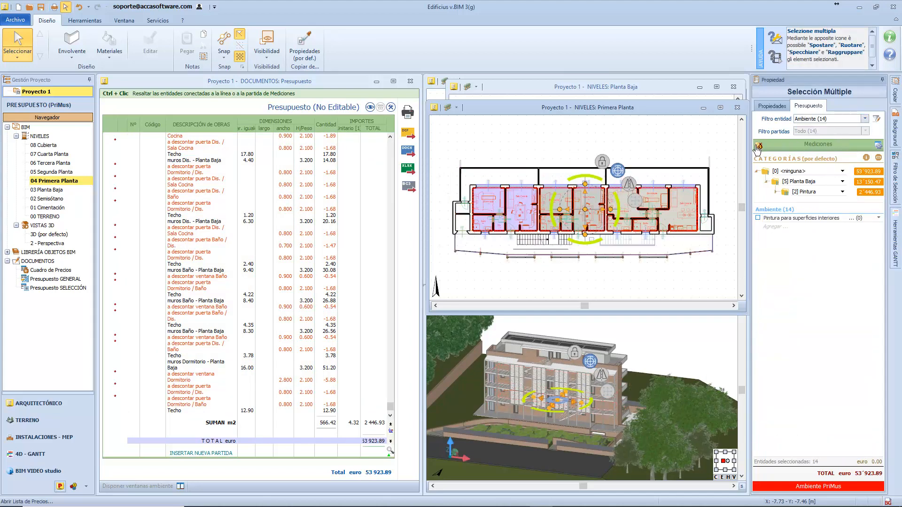
Add paint item G-013 to the filtered rooms, assigning its measurements to the Primera Planta category with the Pintura subcategory.
{"action": "left_click", "coordinate": [758, 146]}
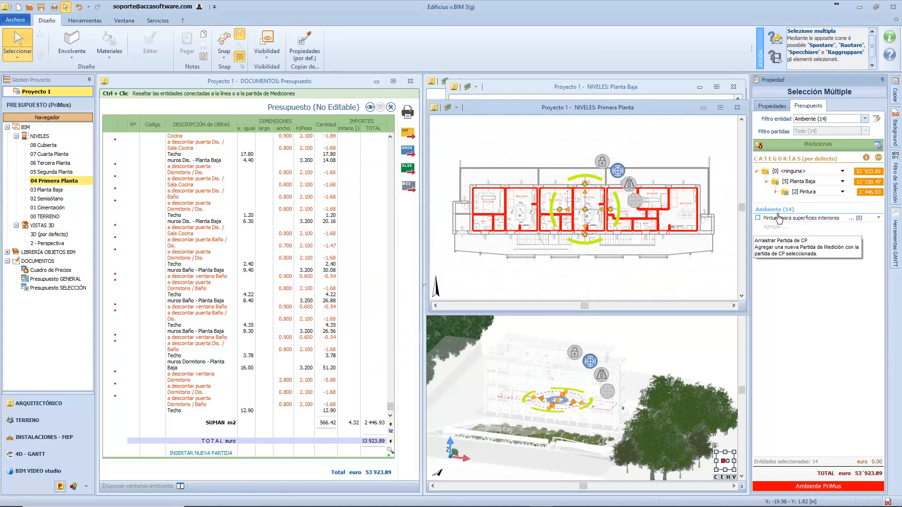
{"action": "left_click", "coordinate": [496, 253]}
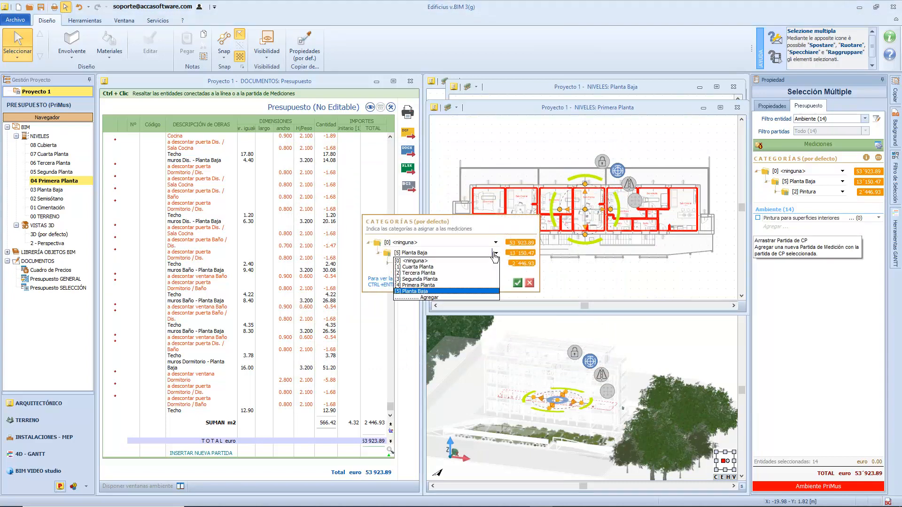
{"action": "left_click", "coordinate": [448, 285]}
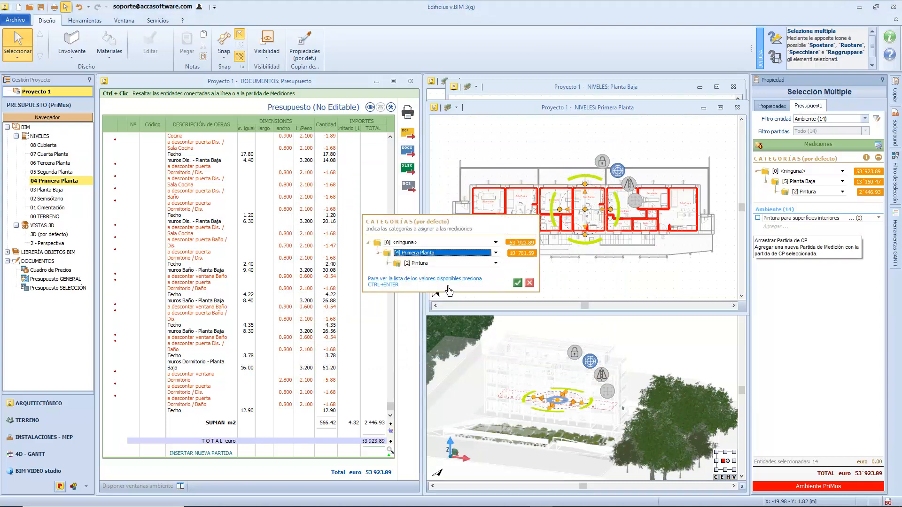
{"action": "left_click", "coordinate": [518, 283]}
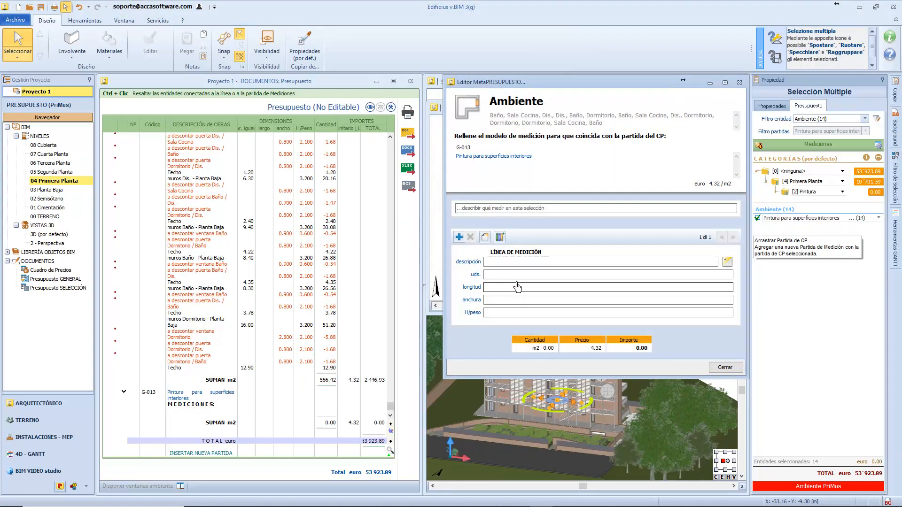
Import the model "Superficies paredes sin alicatado al neto de huecos" for the Primera Planta rooms and add a Techo line with $SuperficieCieloRaso$ as its units.
{"action": "left_click", "coordinate": [485, 242]}
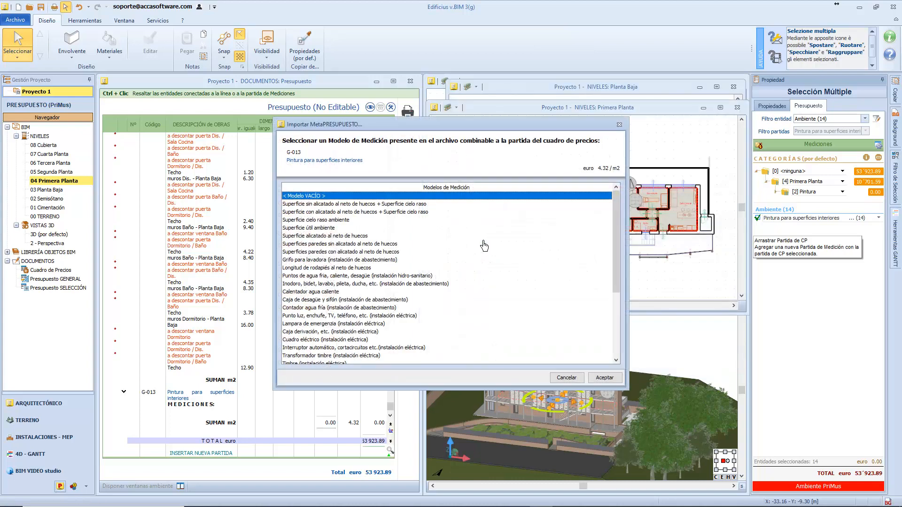
{"action": "double_click", "coordinate": [405, 245]}
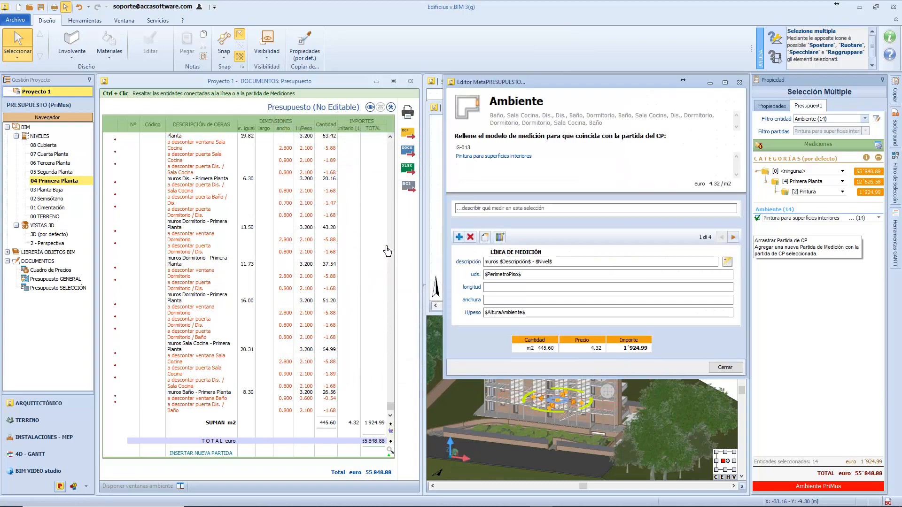
{"action": "left_click", "coordinate": [459, 237]}
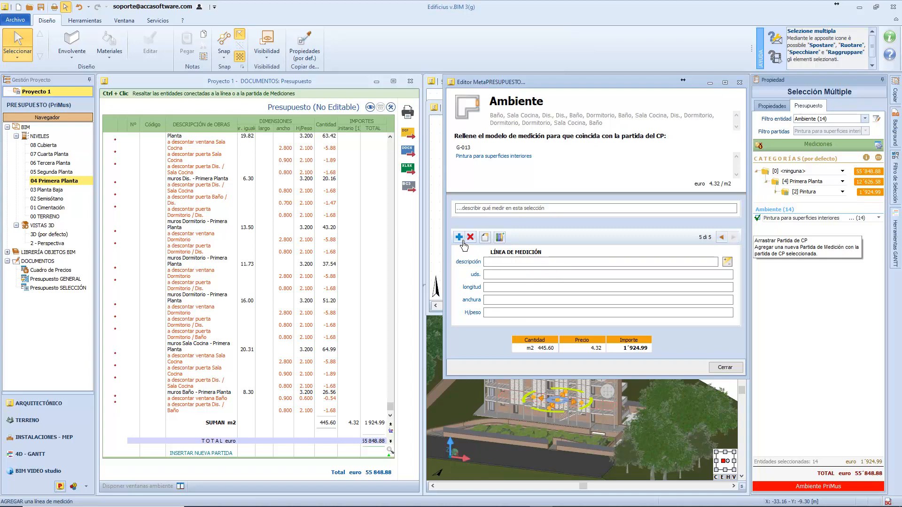
{"action": "left_click", "coordinate": [505, 276]}
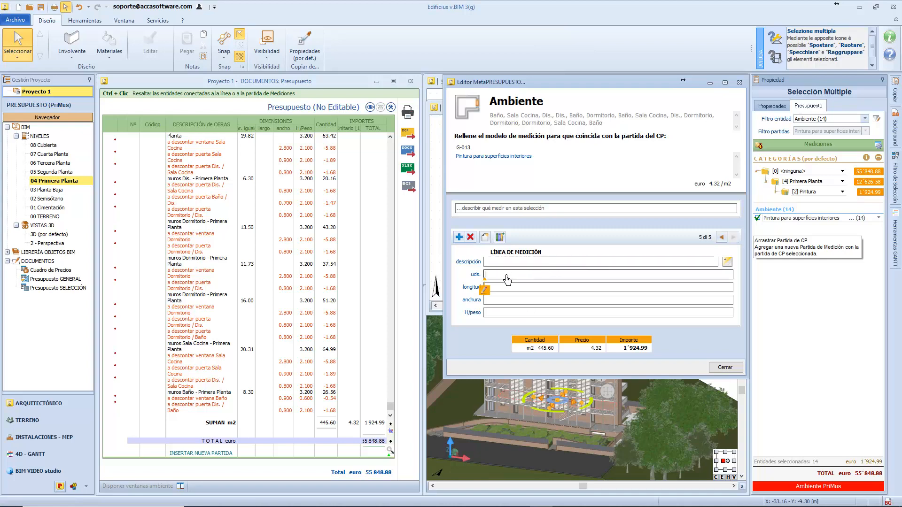
{"action": "left_click", "coordinate": [484, 290]}
{"action": "double_click", "coordinate": [616, 396]}
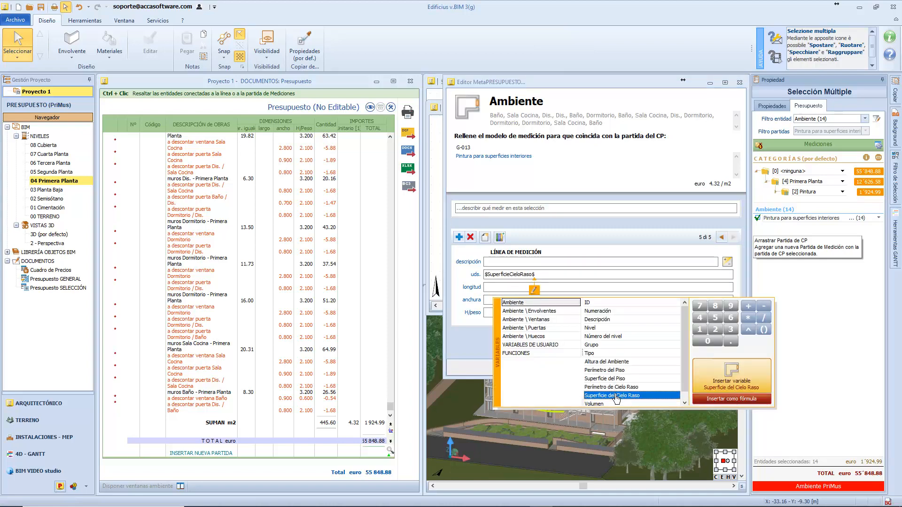
{"action": "left_click", "coordinate": [514, 264]}
{"action": "type", "text": "T"}
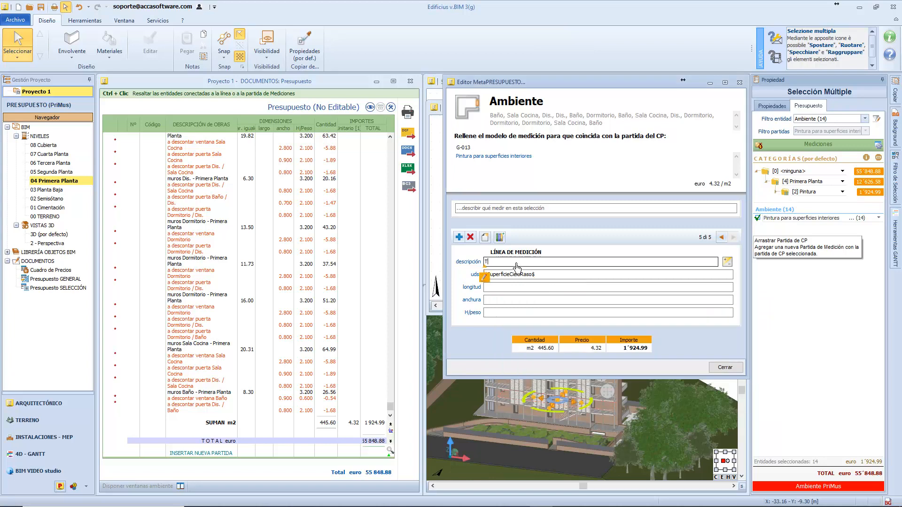
{"action": "type", "text": "echo"}
{"action": "left_click", "coordinate": [547, 291]}
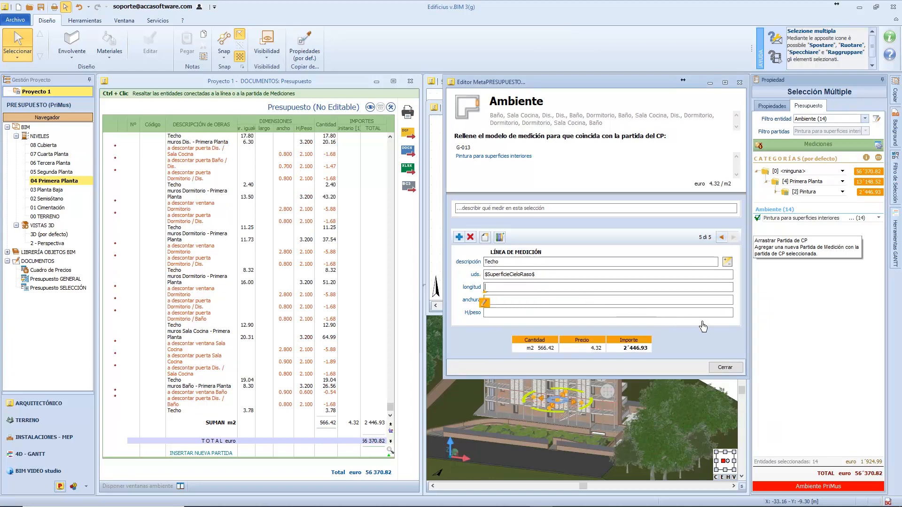
{"action": "left_click", "coordinate": [725, 368]}
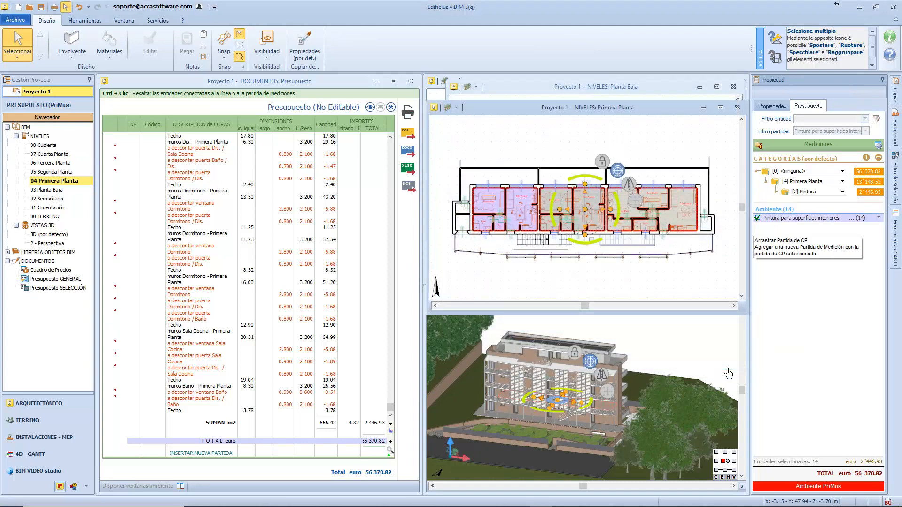
Close the Primera Planta and Planta Baja plan views and enlarge the 3D view of the building.
{"action": "left_click", "coordinate": [728, 373]}
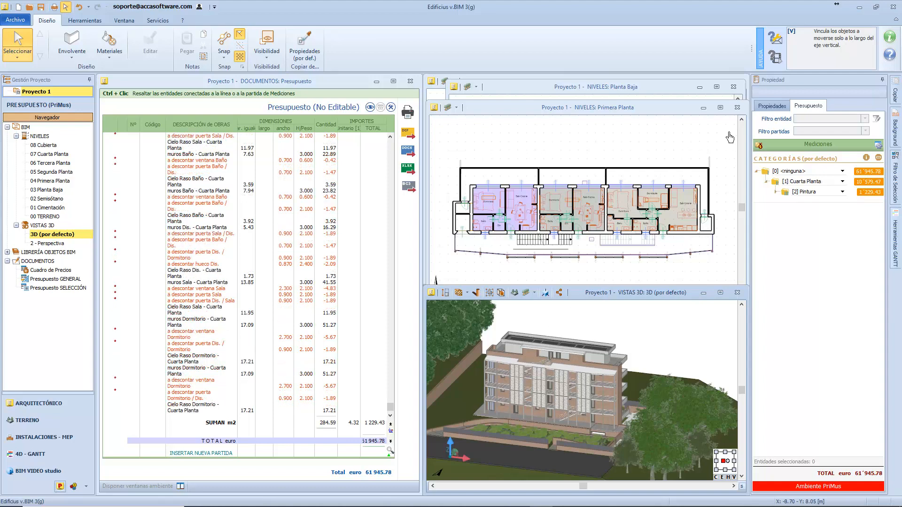
{"action": "left_click", "coordinate": [736, 110]}
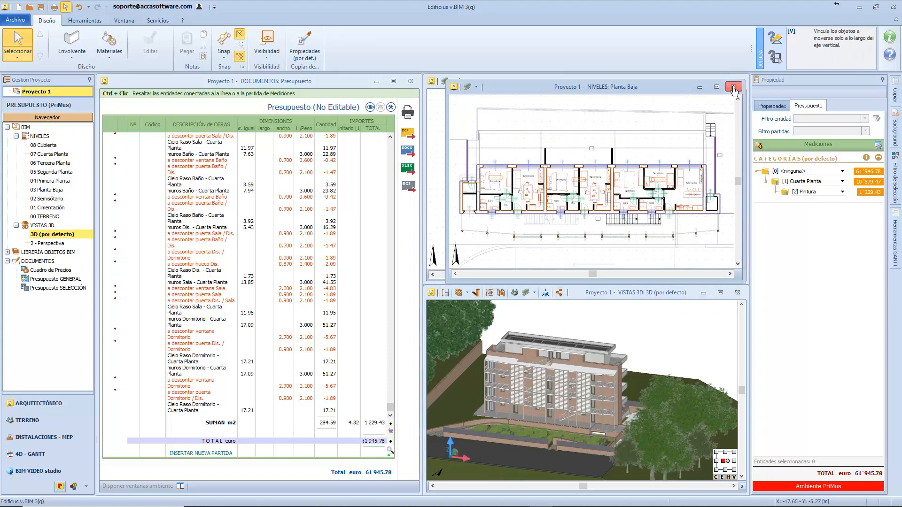
{"action": "left_click", "coordinate": [735, 89]}
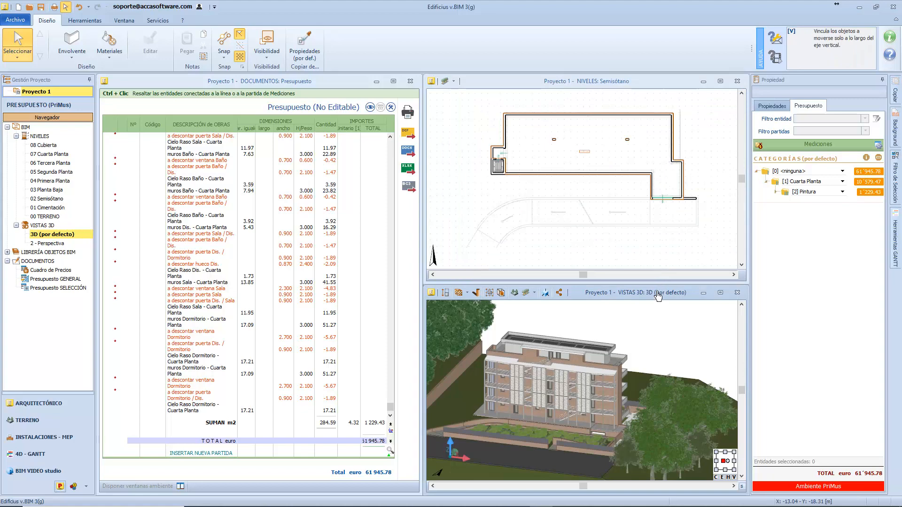
{"action": "left_click_drag", "start_coordinate": [660, 290], "coordinate": [660, 206]}
{"action": "scroll", "coordinate": [619, 317], "scroll_direction": "up", "scroll_amount": 5}
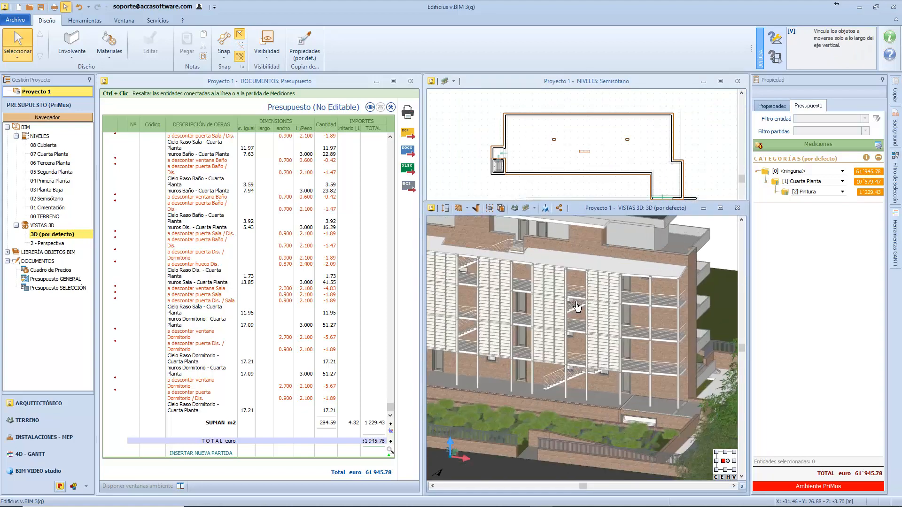
Set the entity of the selection filter's existing criterion to Ventana.
{"action": "left_click", "coordinate": [899, 179]}
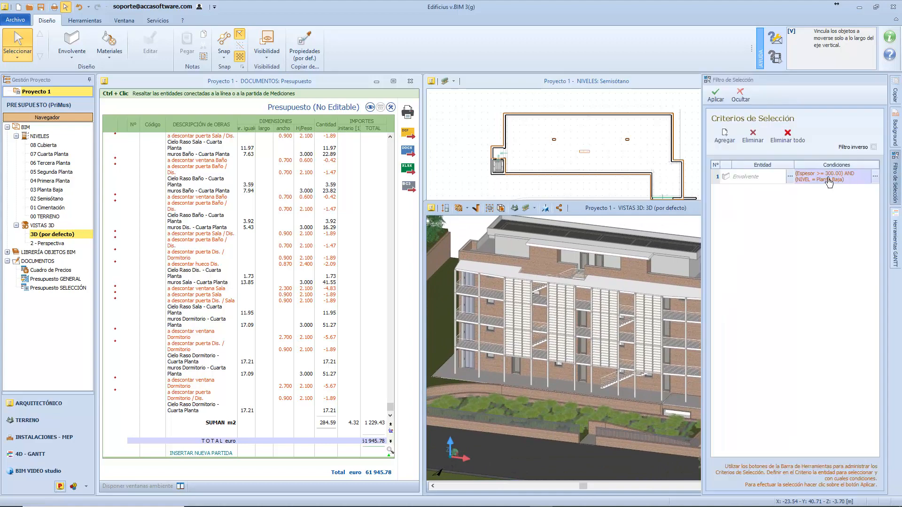
{"action": "left_click", "coordinate": [791, 178]}
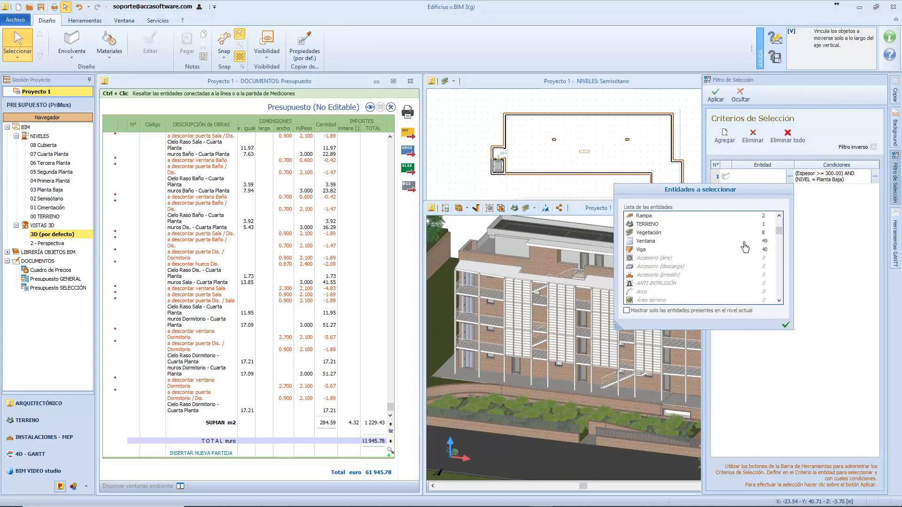
{"action": "double_click", "coordinate": [686, 245]}
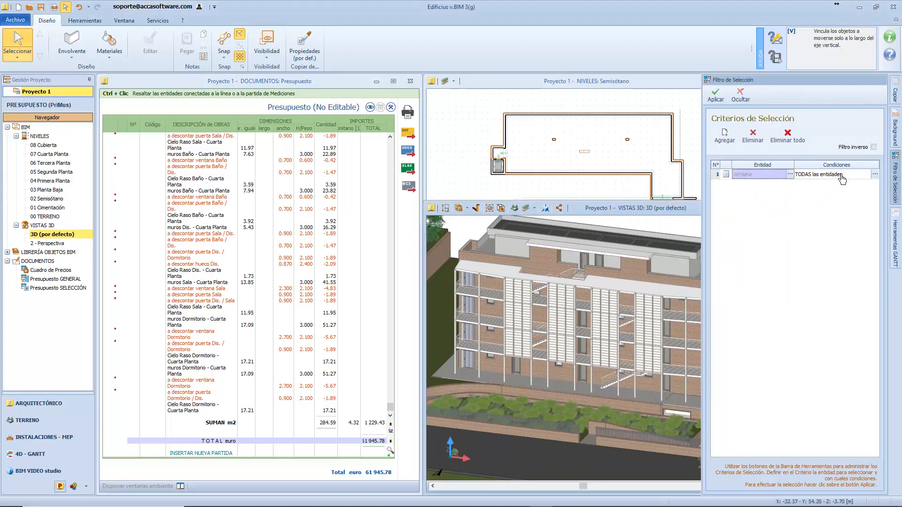
Add the condition NIVEL = Planta Baja to the window criterion and apply the filter to select those windows.
{"action": "left_click", "coordinate": [875, 174]}
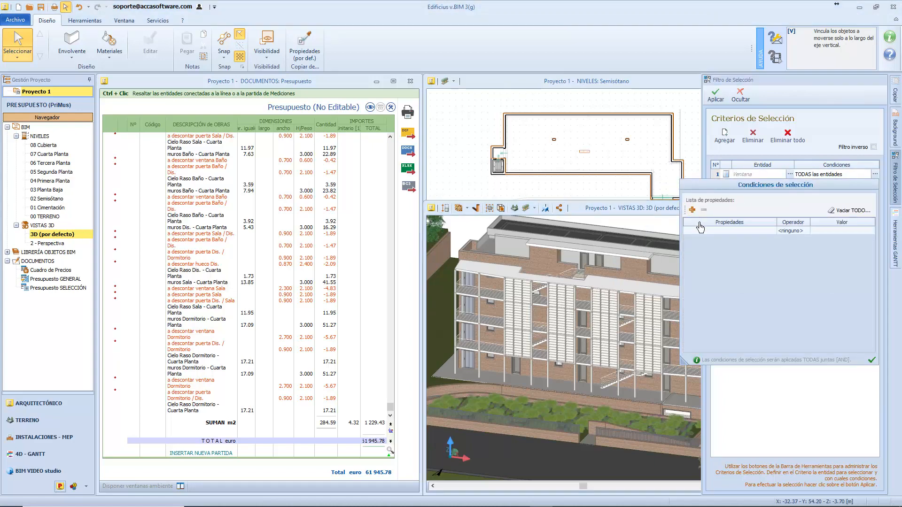
{"action": "left_click", "coordinate": [714, 231]}
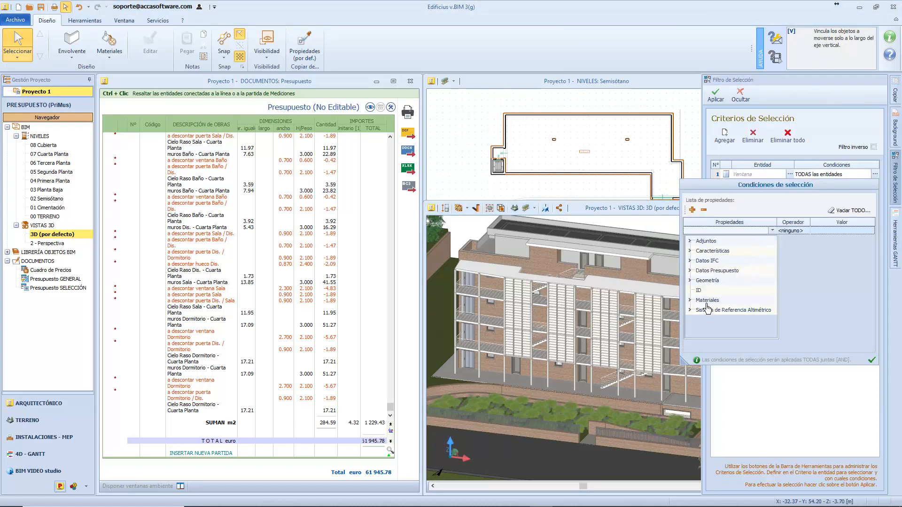
{"action": "left_click", "coordinate": [691, 311]}
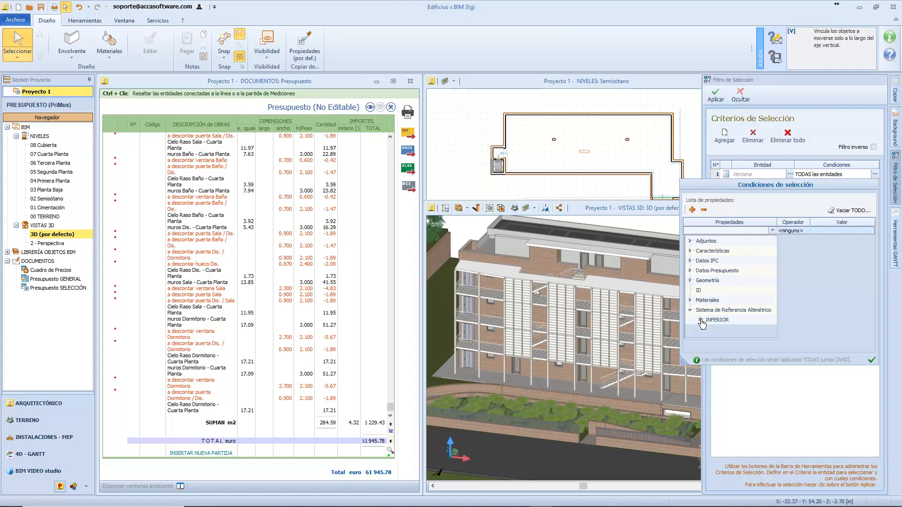
{"action": "left_click", "coordinate": [701, 320]}
{"action": "left_click", "coordinate": [726, 328]}
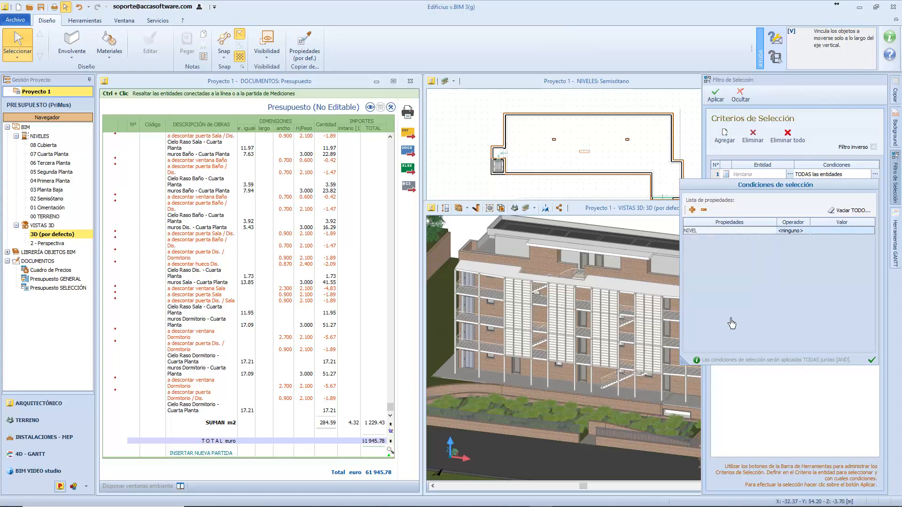
{"action": "left_click", "coordinate": [846, 231]}
{"action": "left_click", "coordinate": [870, 231]}
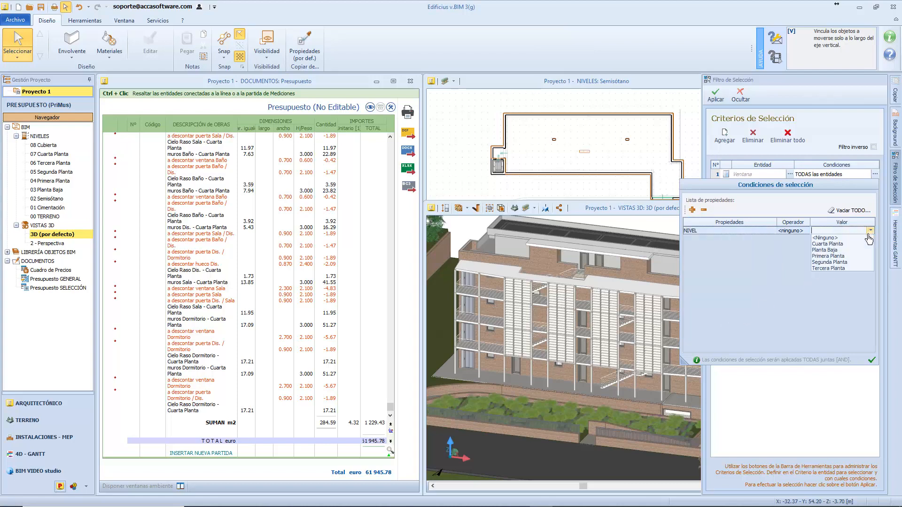
{"action": "left_click", "coordinate": [855, 250]}
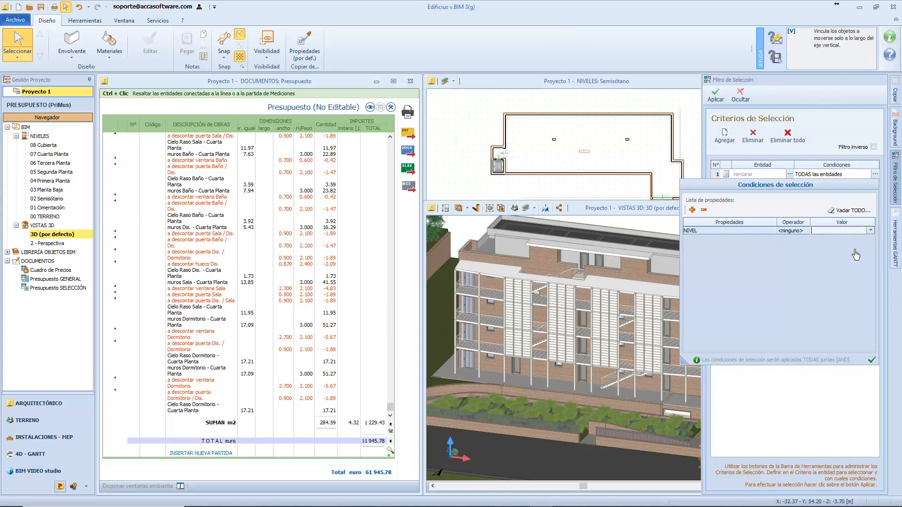
{"action": "left_click", "coordinate": [872, 361]}
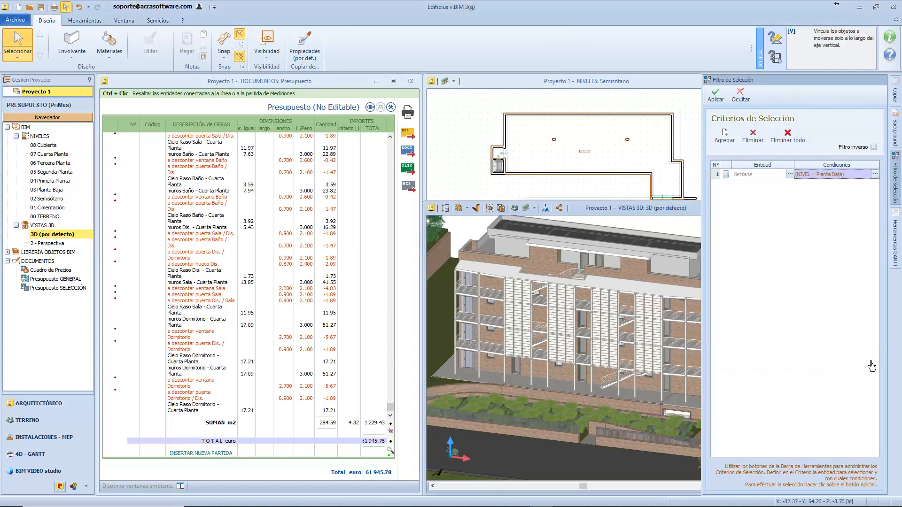
{"action": "left_click", "coordinate": [715, 96]}
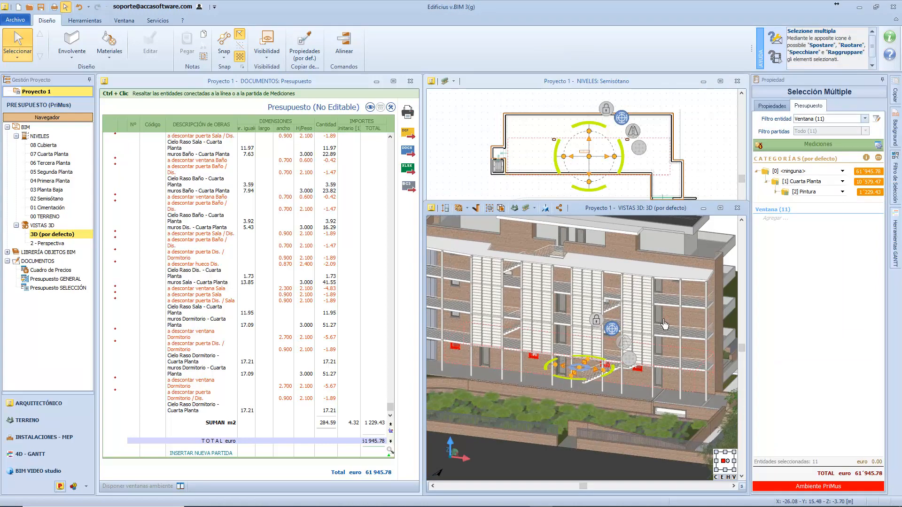
Search the Madrid 2016 price list for "ventanas y puertas" and add item OC.21.010 to the selected Planta Baja windows.
{"action": "left_click", "coordinate": [759, 146]}
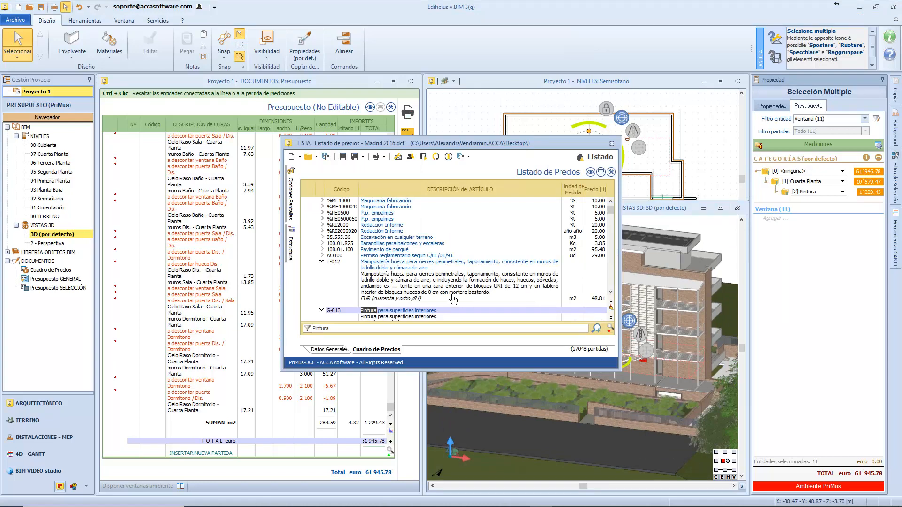
{"action": "double_click", "coordinate": [312, 329]}
{"action": "type", "text": "ventanas y puertas"}
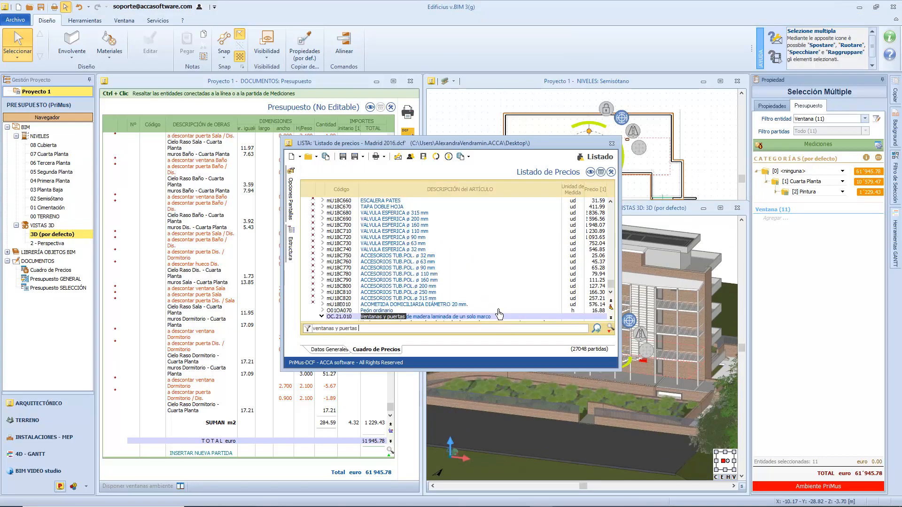
{"action": "left_click", "coordinate": [379, 322]}
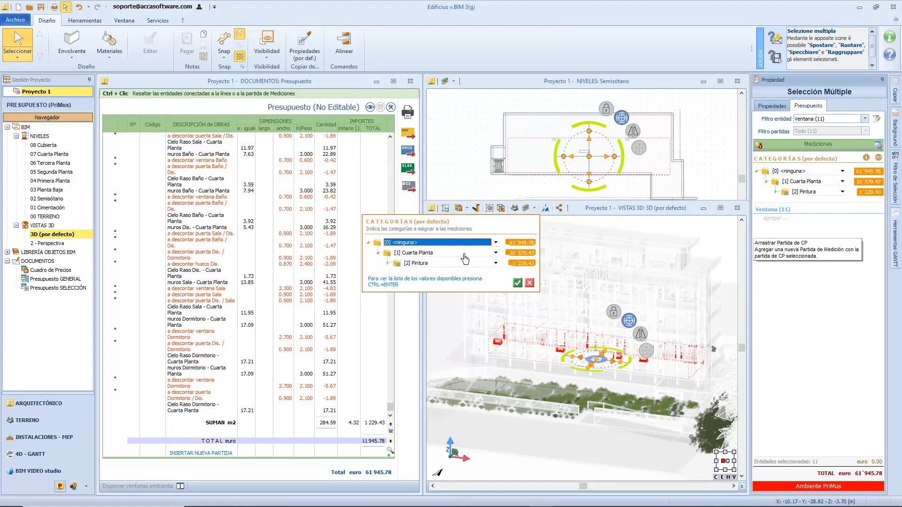
Assign the window measurements to the Planta Baja category with a new subcategory named "Carpintería - Ventanas".
{"action": "left_click", "coordinate": [495, 254]}
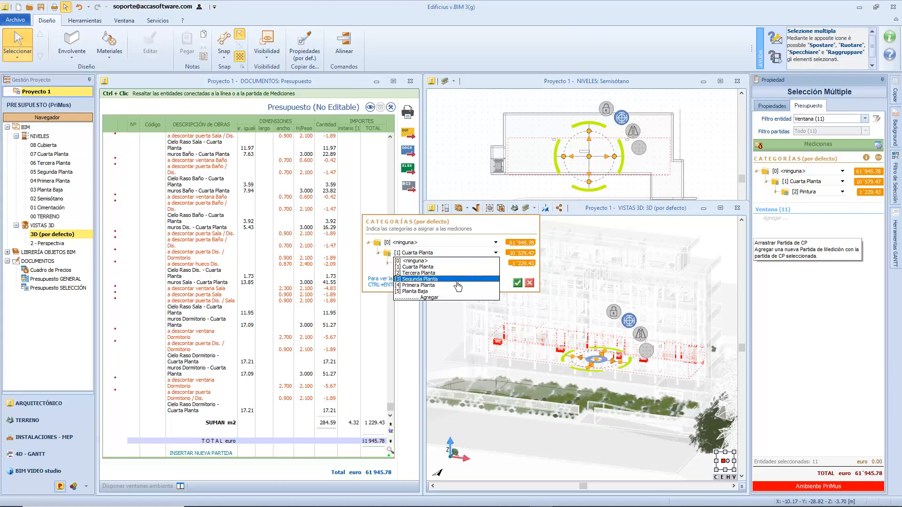
{"action": "left_click", "coordinate": [444, 294]}
{"action": "left_click", "coordinate": [475, 264]}
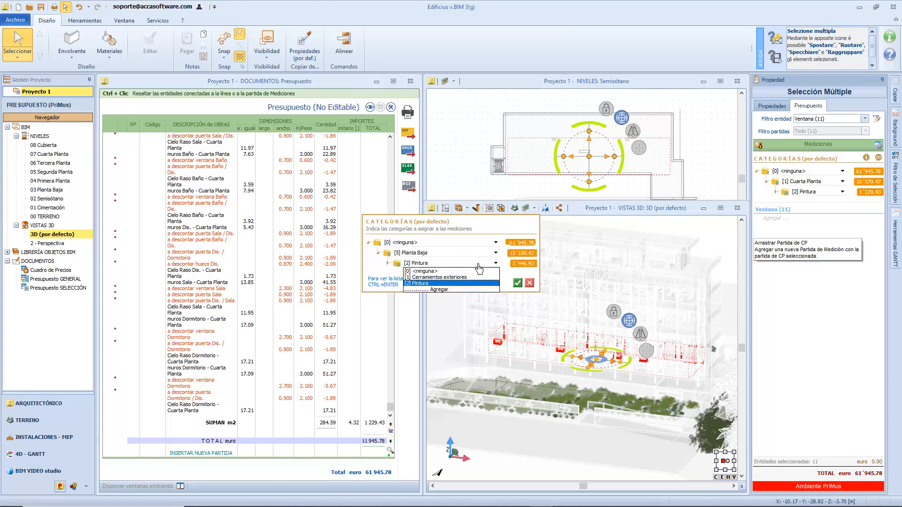
{"action": "left_click", "coordinate": [471, 290]}
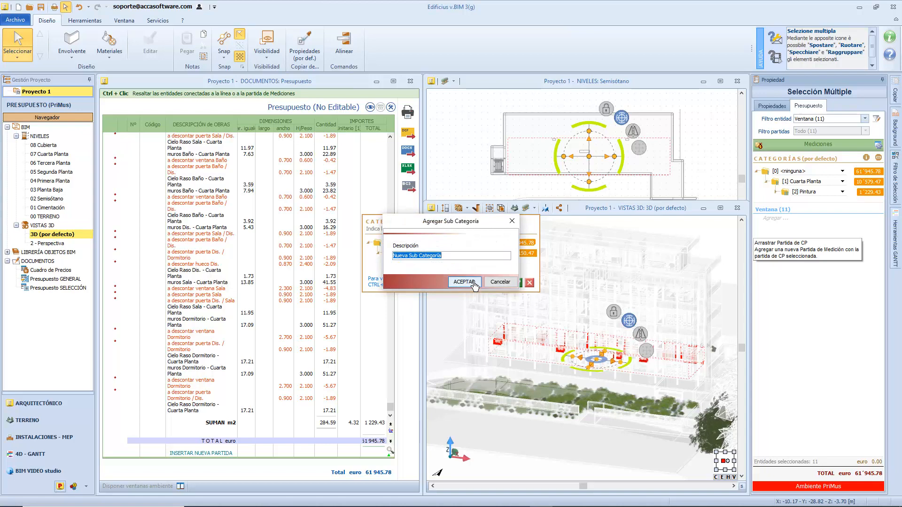
{"action": "type", "text": "Carpintería - Ventanas"}
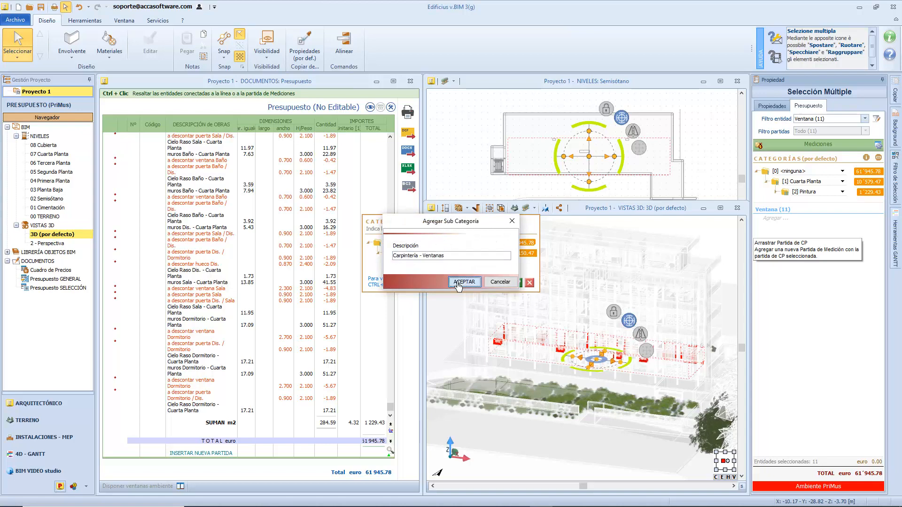
{"action": "left_click", "coordinate": [461, 282]}
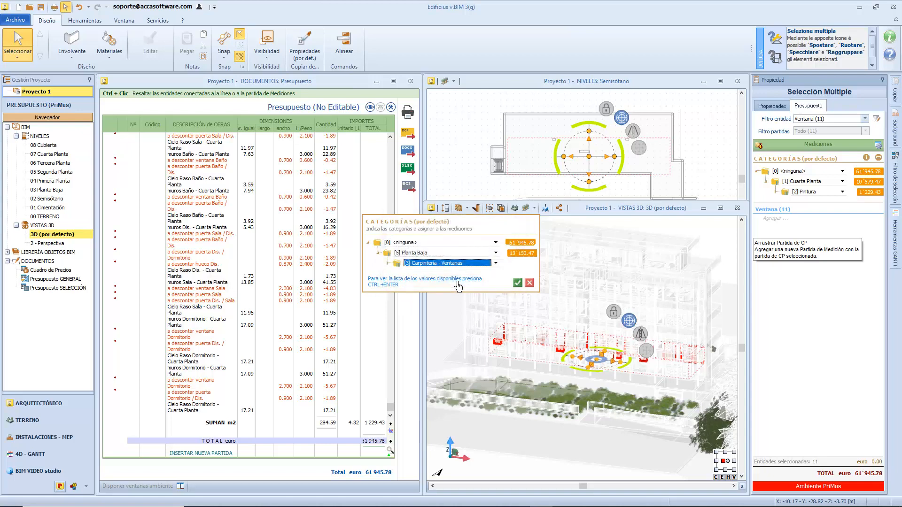
{"action": "left_click", "coordinate": [517, 284]}
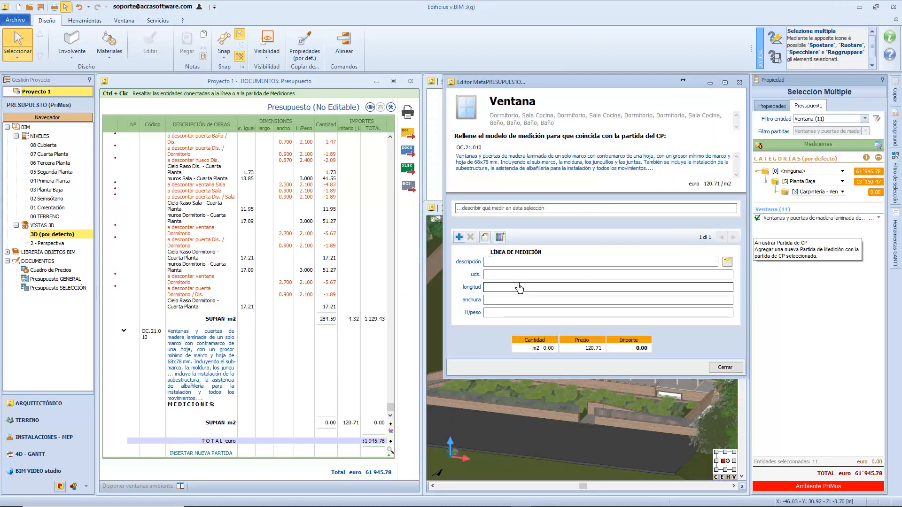
Import the measurement model "Superficie ventana" for the Planta Baja windows and close the measurement editor.
{"action": "left_click", "coordinate": [505, 262]}
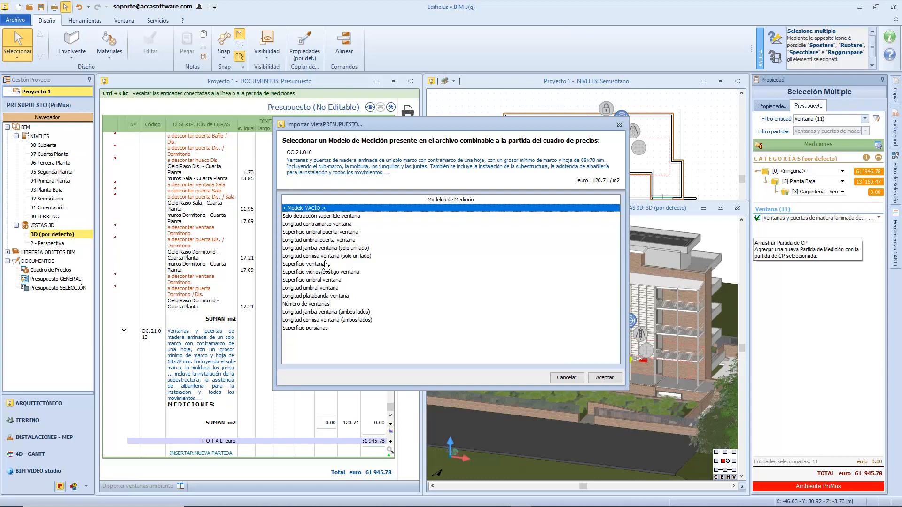
{"action": "double_click", "coordinate": [326, 264]}
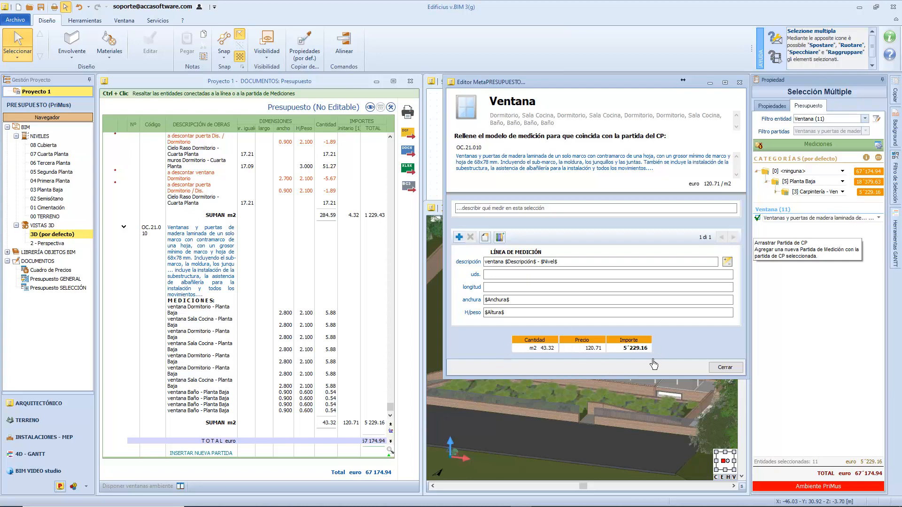
{"action": "left_click", "coordinate": [725, 367]}
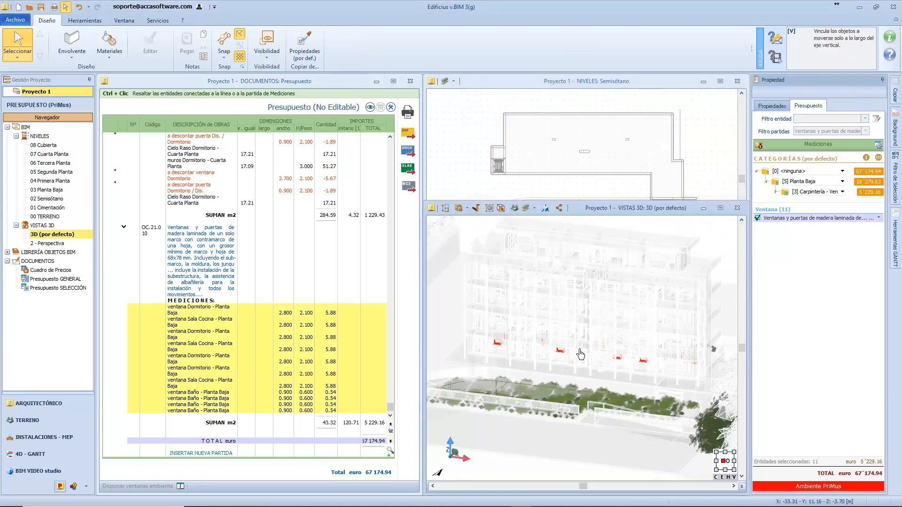
Change the window filter's level condition to NIVEL = Primera Planta and apply it to select that floor's windows.
{"action": "left_click", "coordinate": [896, 176]}
{"action": "left_click", "coordinate": [876, 175]}
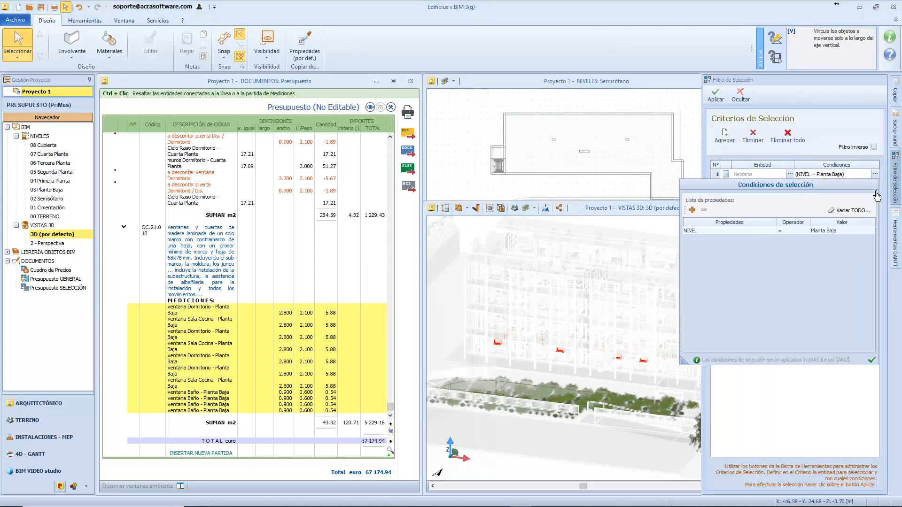
{"action": "left_click", "coordinate": [841, 230]}
{"action": "left_click", "coordinate": [871, 231]}
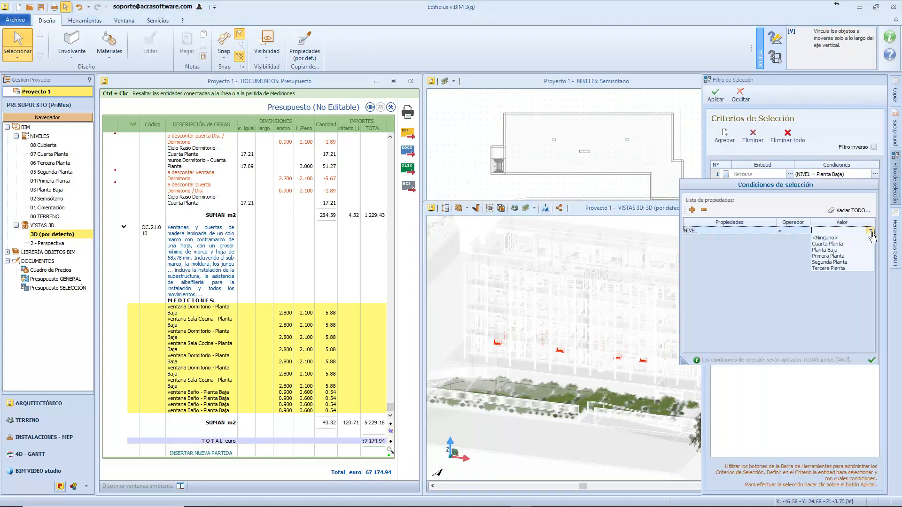
{"action": "left_click", "coordinate": [863, 257]}
{"action": "left_click", "coordinate": [871, 360]}
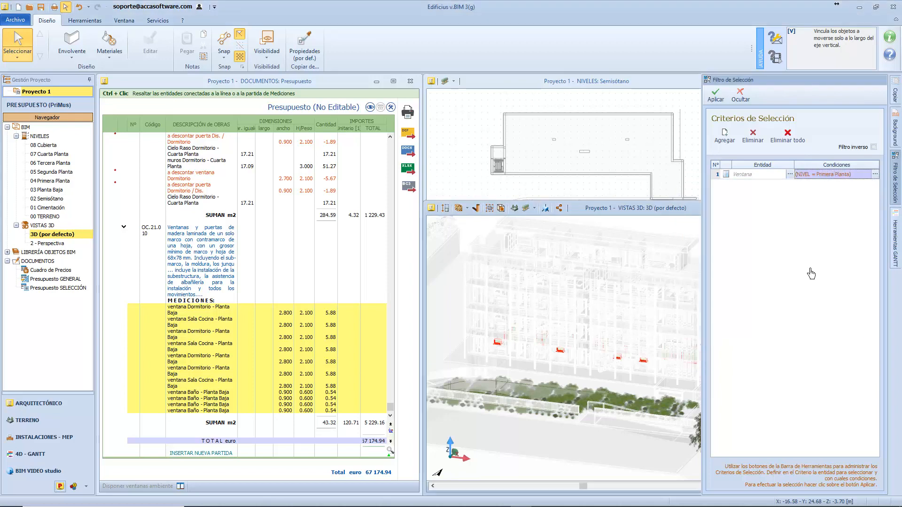
{"action": "left_click", "coordinate": [716, 94]}
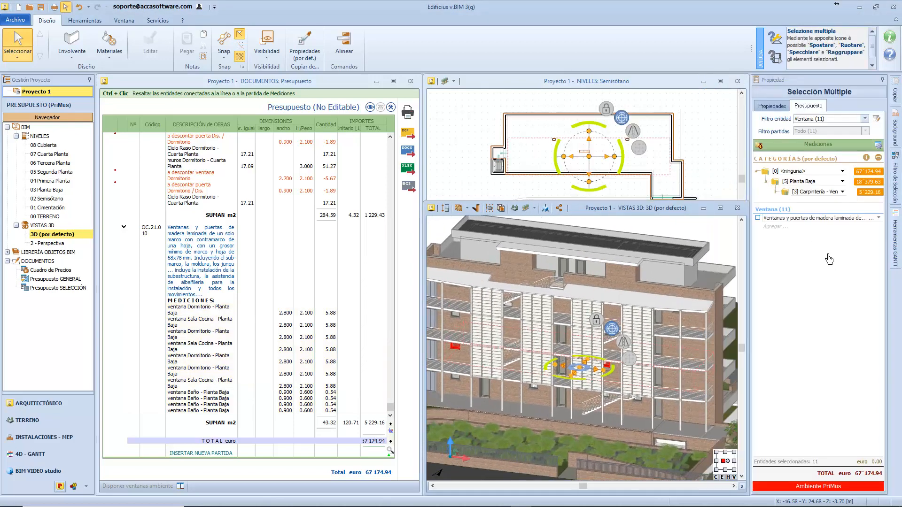
Add price item OC.21.010 to the selected windows, assigning it to the Primera Planta category with the Carpintería - Ventanas subcategory.
{"action": "left_click", "coordinate": [760, 147]}
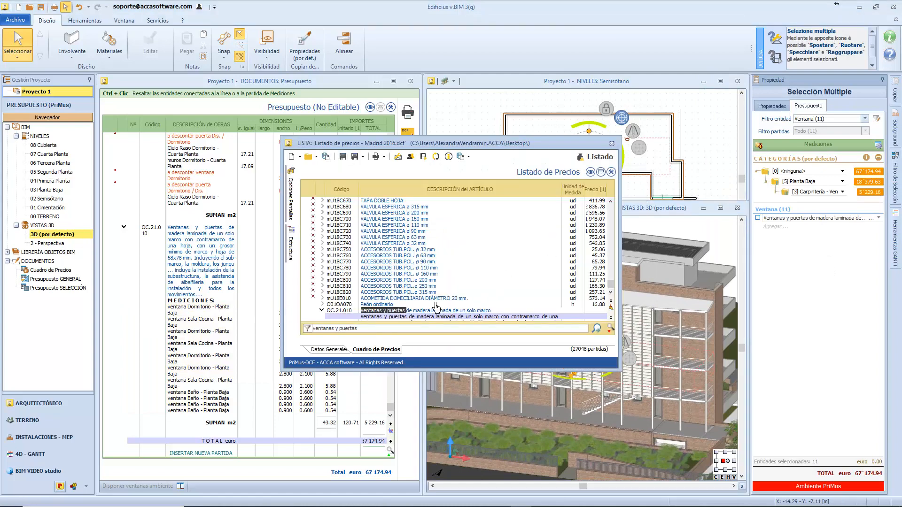
{"action": "left_click", "coordinate": [790, 227]}
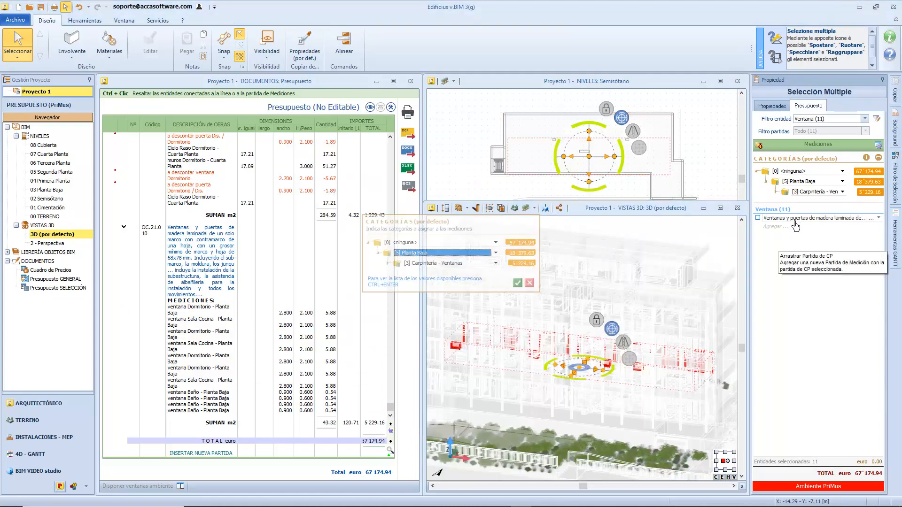
{"action": "left_click", "coordinate": [496, 252]}
{"action": "left_click", "coordinate": [463, 289]}
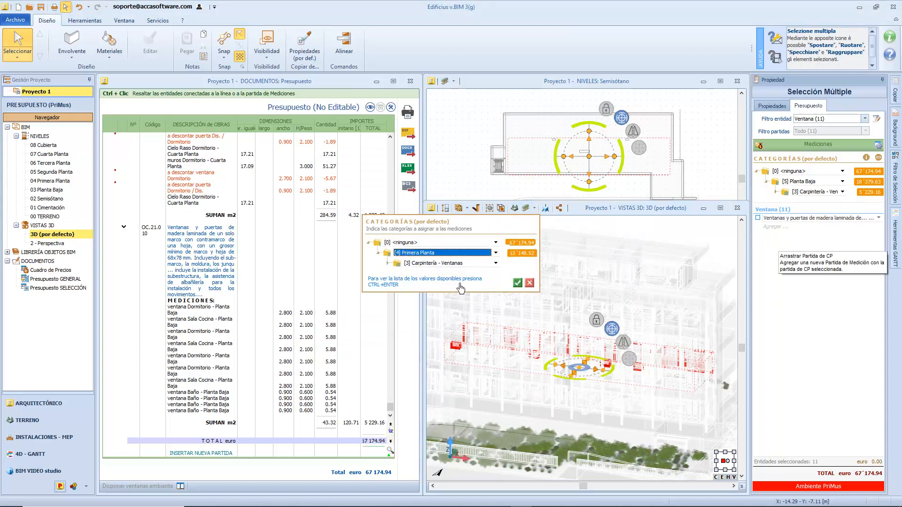
{"action": "left_click", "coordinate": [518, 283]}
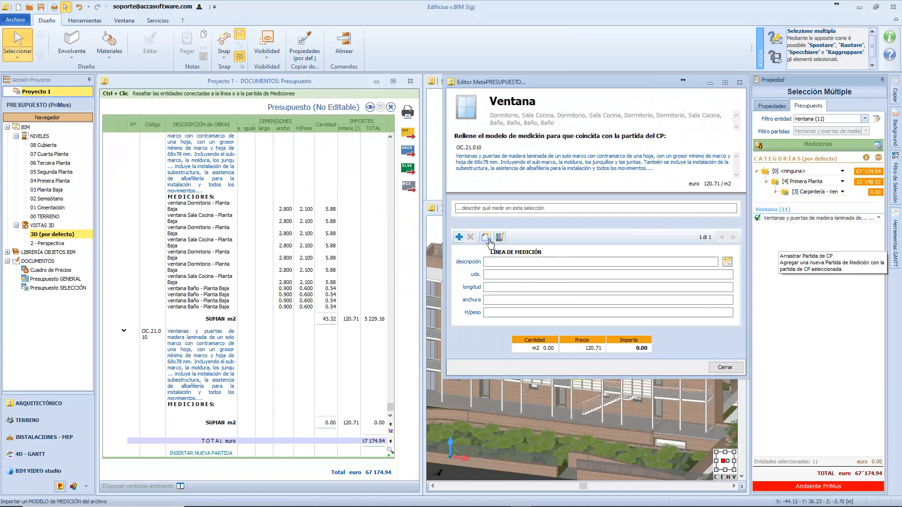
Import the measurement model "Superficie ventana" for the Primera Planta windows and close the measurement editor.
{"action": "left_click", "coordinate": [488, 240]}
{"action": "double_click", "coordinate": [329, 264]}
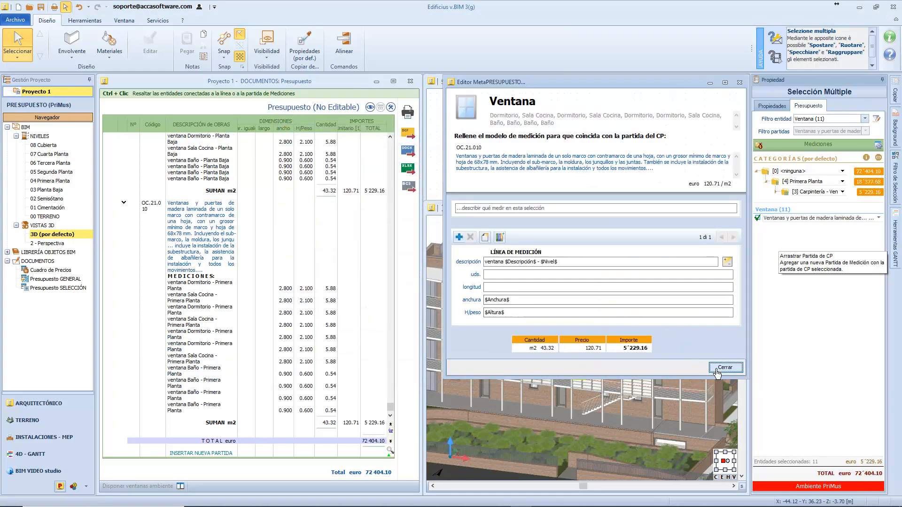
{"action": "left_click", "coordinate": [712, 370]}
{"action": "left_click", "coordinate": [715, 374]}
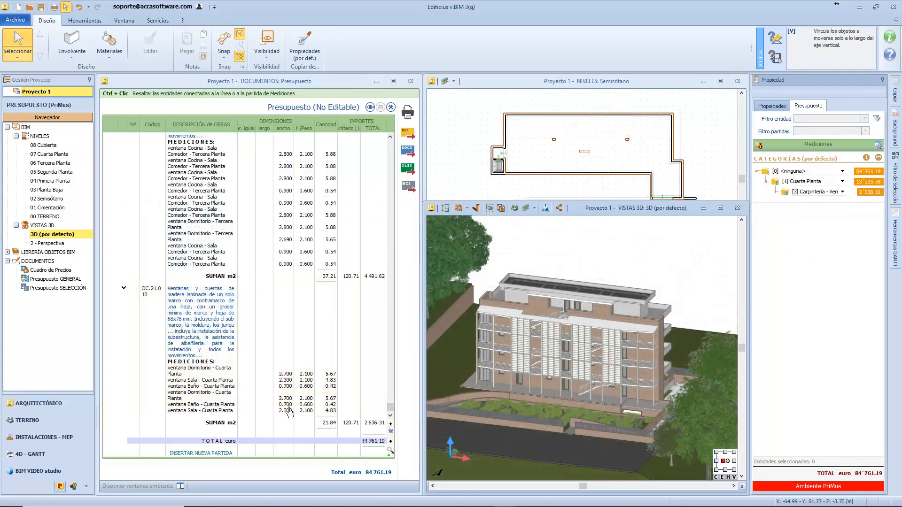
Change the entity in the selection filter's criterion to Puerta.
{"action": "left_click", "coordinate": [896, 164]}
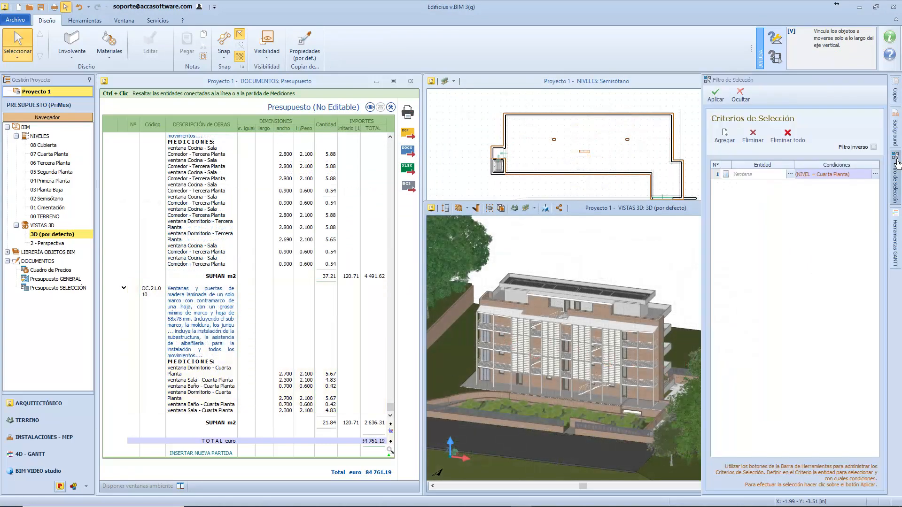
{"action": "left_click", "coordinate": [790, 174]}
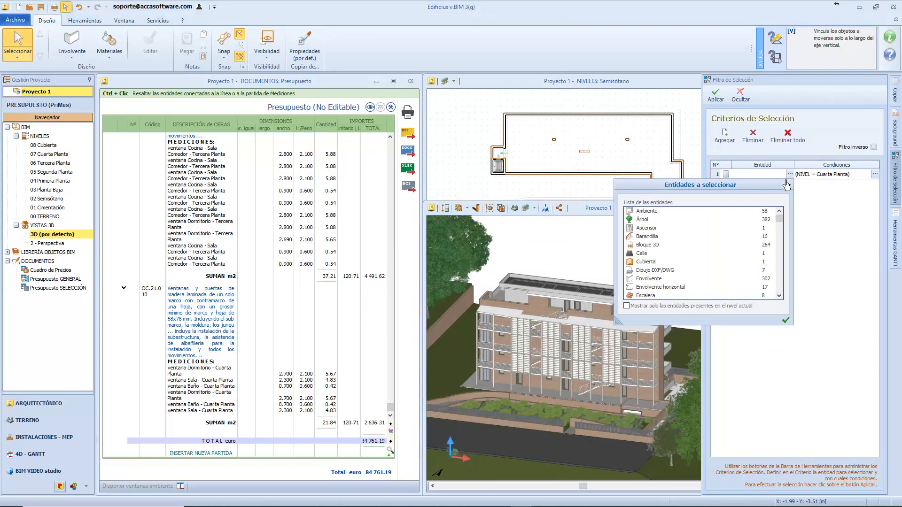
{"action": "left_click_drag", "start_coordinate": [781, 225], "coordinate": [781, 230]}
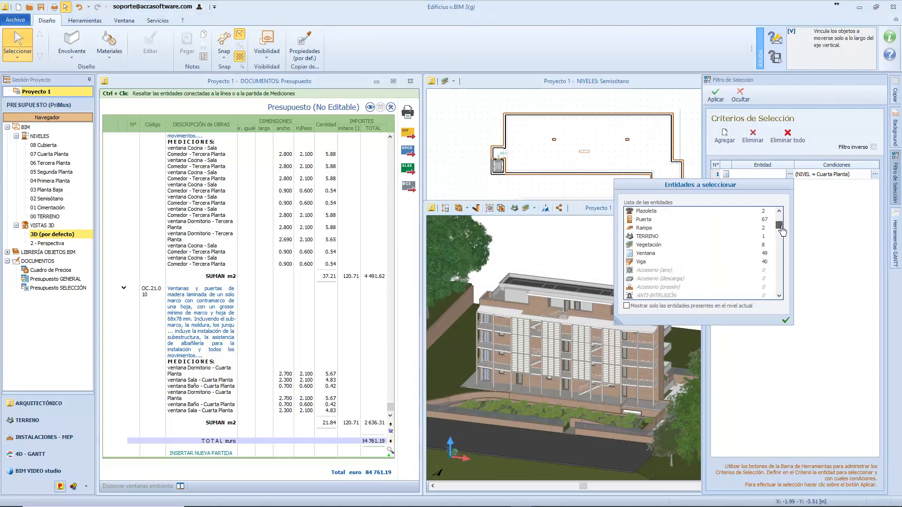
{"action": "double_click", "coordinate": [645, 219]}
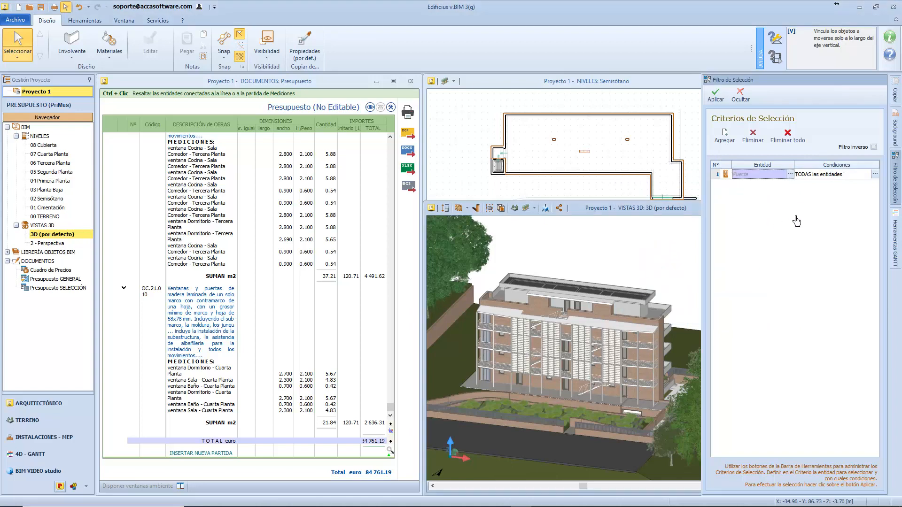
Add the condition NIVEL = Planta Baja to the door filter and apply it to select that floor's doors.
{"action": "left_click", "coordinate": [875, 175]}
{"action": "left_click", "coordinate": [693, 210]}
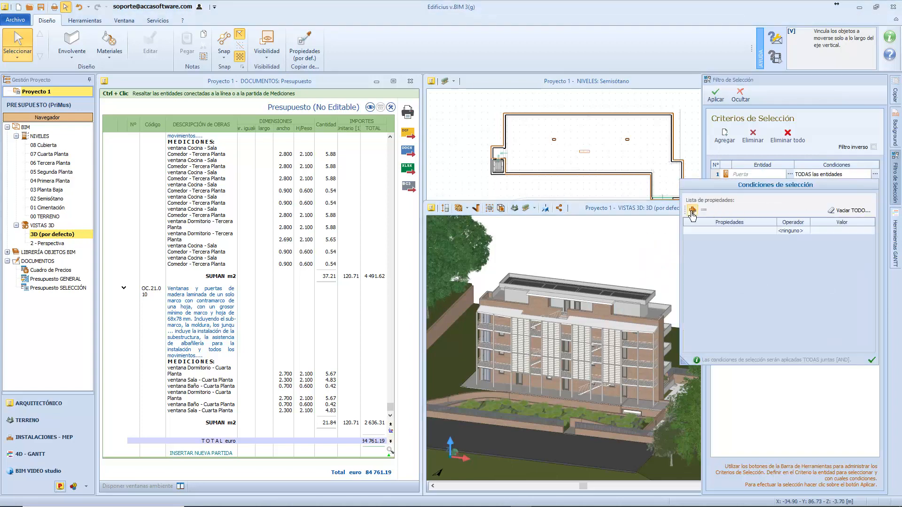
{"action": "left_click", "coordinate": [699, 230]}
{"action": "left_click", "coordinate": [758, 310]}
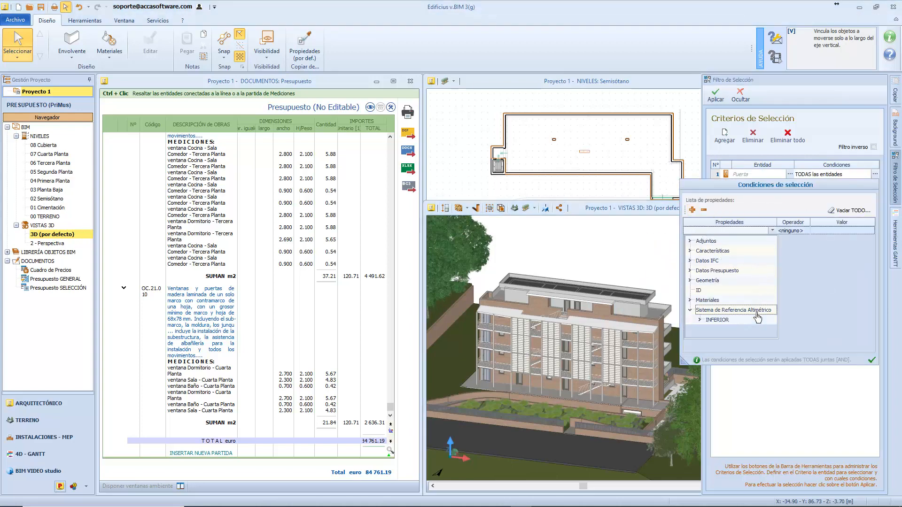
{"action": "left_click", "coordinate": [736, 324]}
{"action": "left_click", "coordinate": [735, 326]}
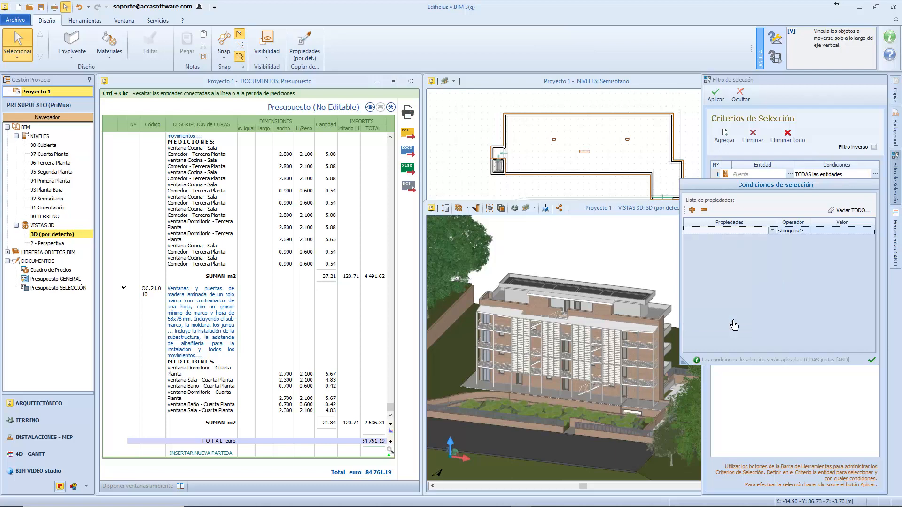
{"action": "left_click", "coordinate": [864, 231]}
{"action": "left_click", "coordinate": [871, 231]}
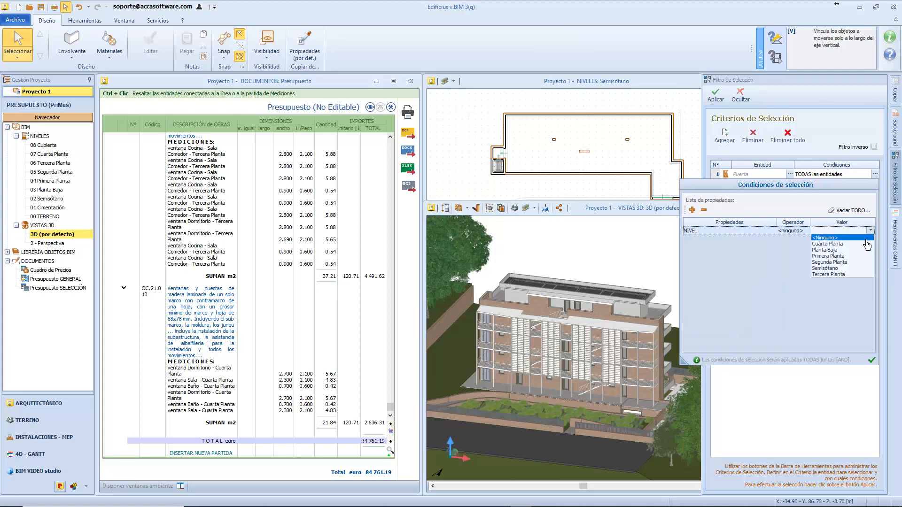
{"action": "left_click", "coordinate": [853, 250]}
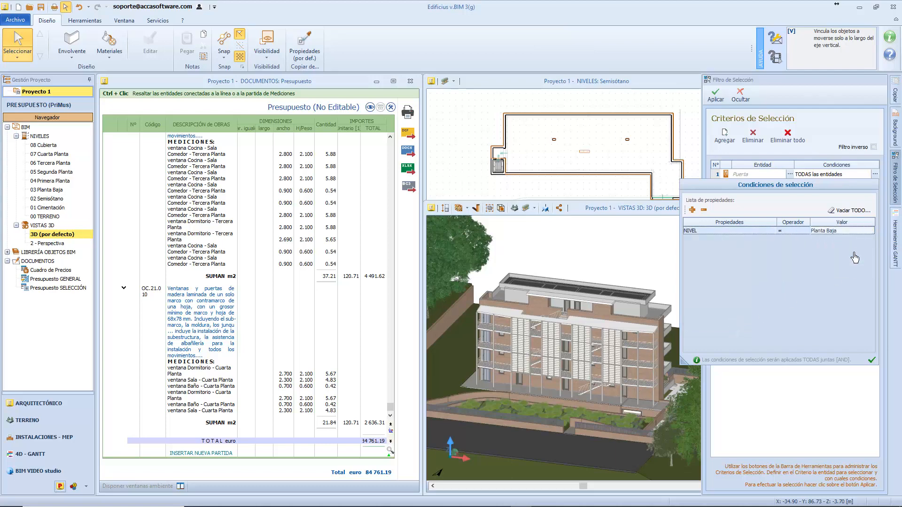
{"action": "left_click", "coordinate": [872, 360]}
{"action": "left_click", "coordinate": [716, 95]}
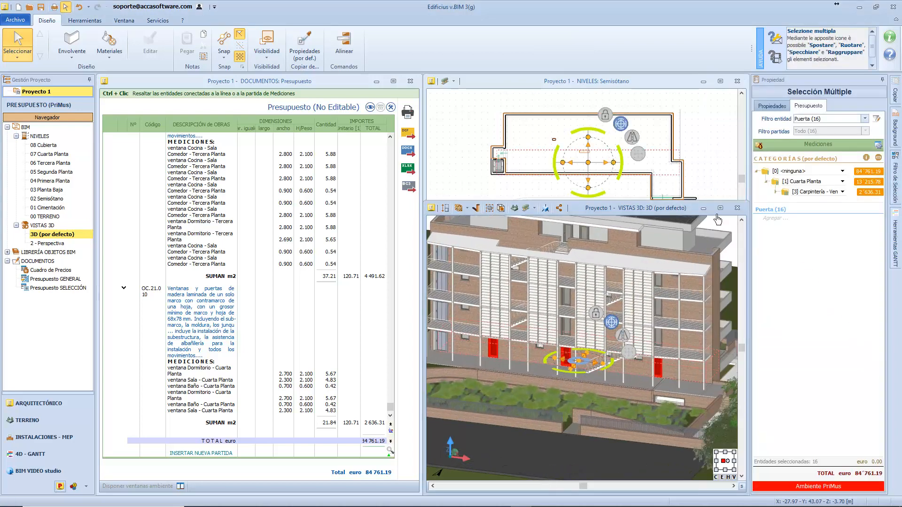
Add price item OC.21.010 to the selected doors, assigning it to the Planta Baja category with a new subcategory named "Puertas".
{"action": "left_click", "coordinate": [758, 147]}
{"action": "left_click_drag", "start_coordinate": [401, 318], "coordinate": [783, 225]}
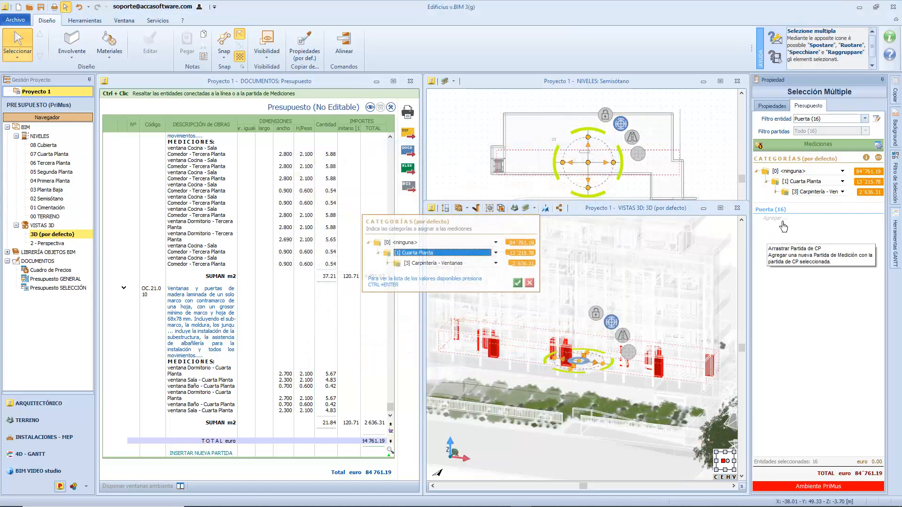
{"action": "left_click", "coordinate": [491, 254]}
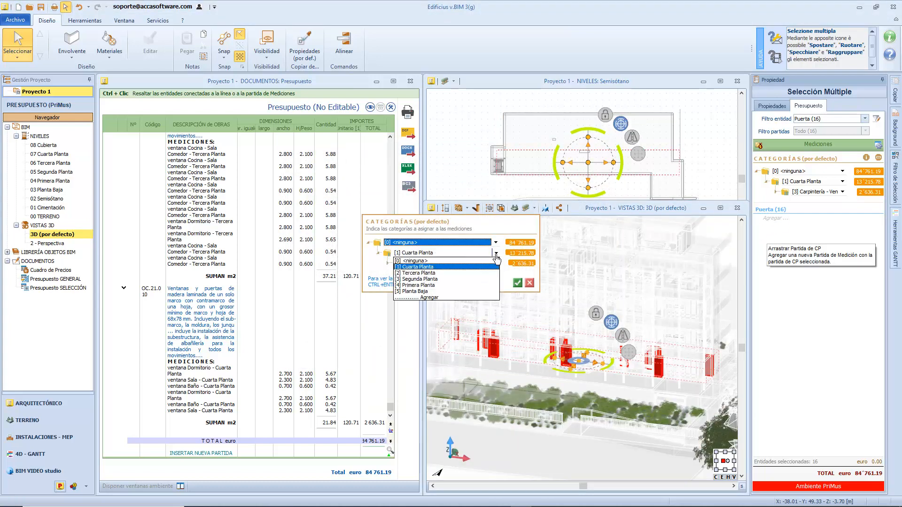
{"action": "left_click", "coordinate": [484, 288]}
{"action": "left_click", "coordinate": [495, 253]}
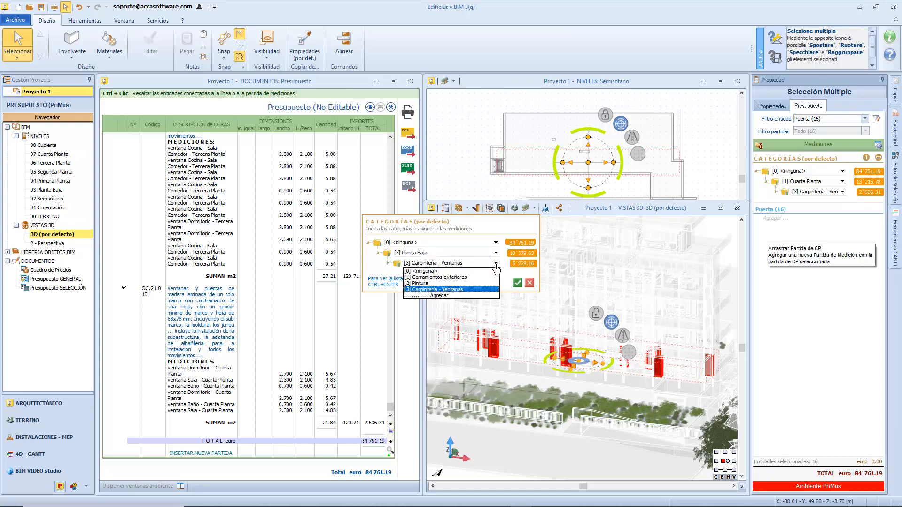
{"action": "left_click", "coordinate": [477, 278]}
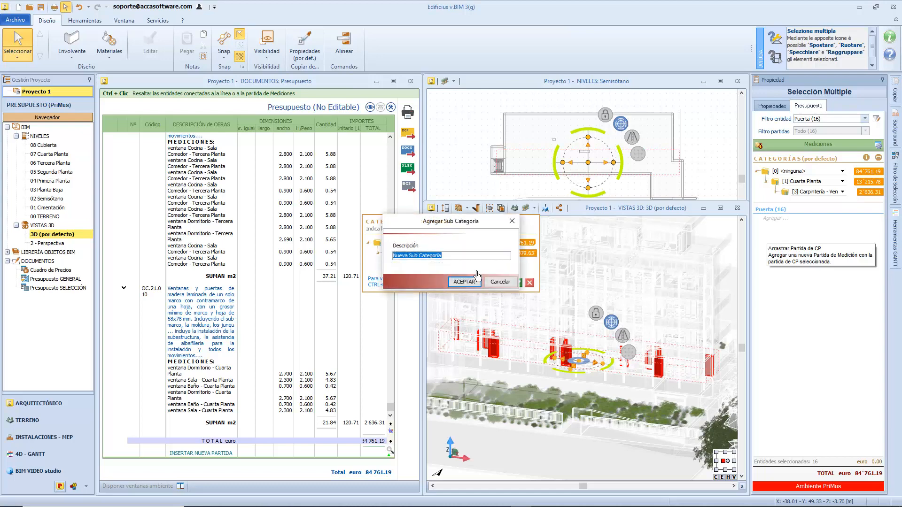
{"action": "type", "text": "Puertas"}
{"action": "left_click", "coordinate": [464, 281]}
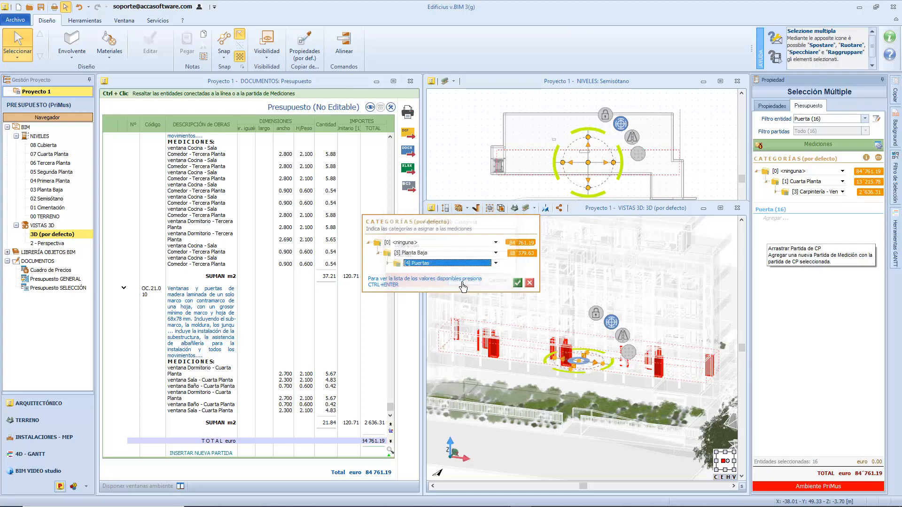
{"action": "left_click", "coordinate": [518, 283]}
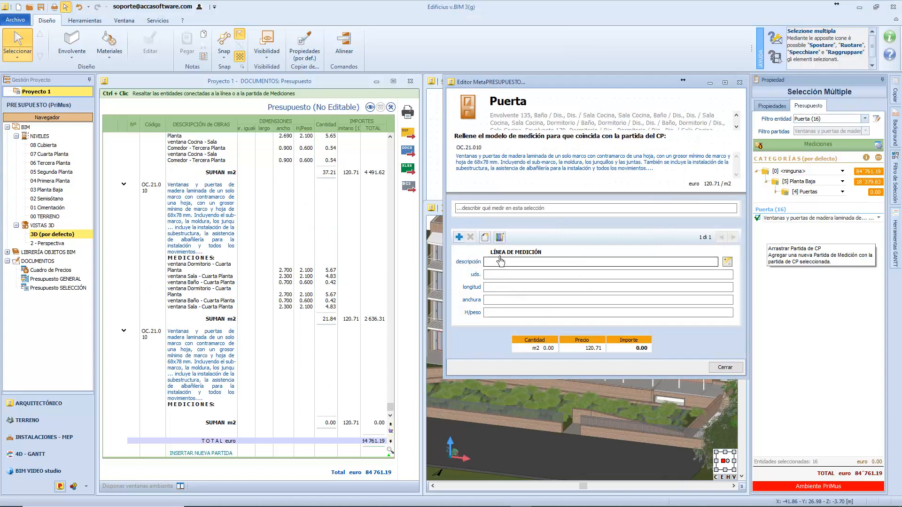
Import the measurement model "Superficie puerta" for the Planta Baja doors, close the measurement editor and clear the selection.
{"action": "left_click", "coordinate": [487, 241]}
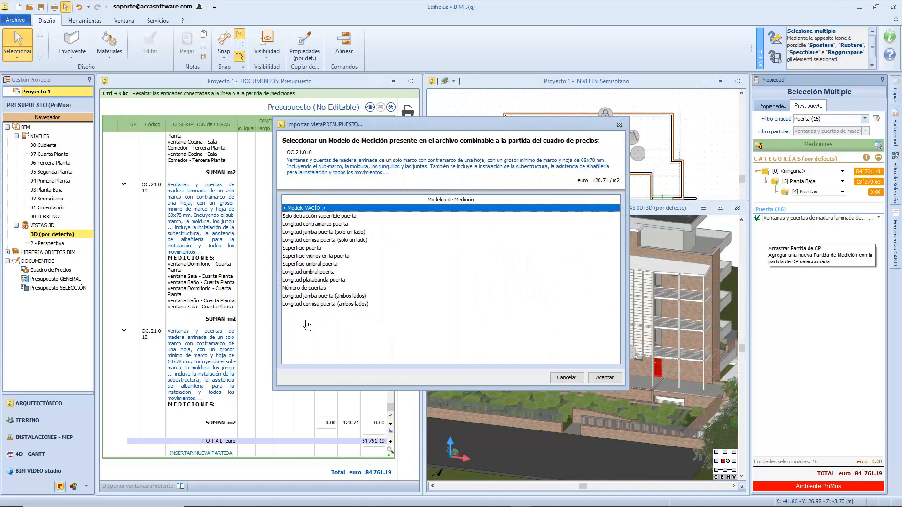
{"action": "left_click", "coordinate": [319, 248]}
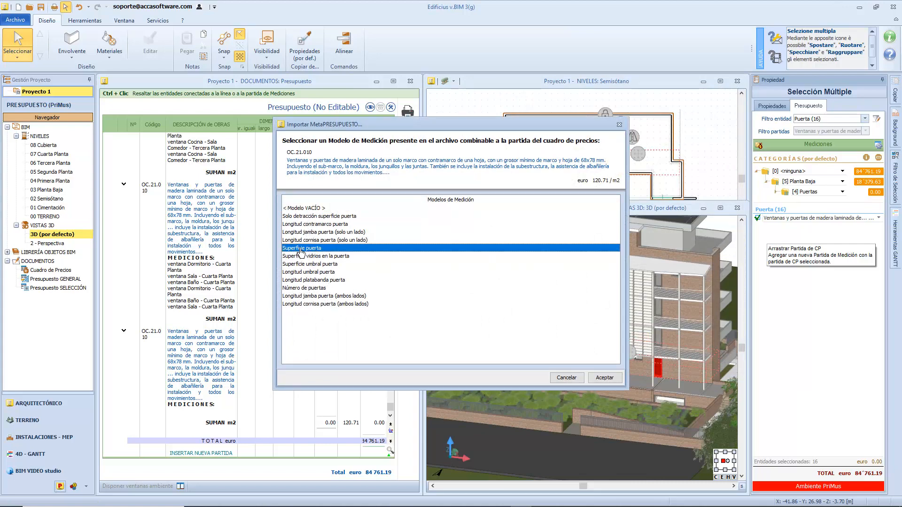
{"action": "double_click", "coordinate": [302, 249]}
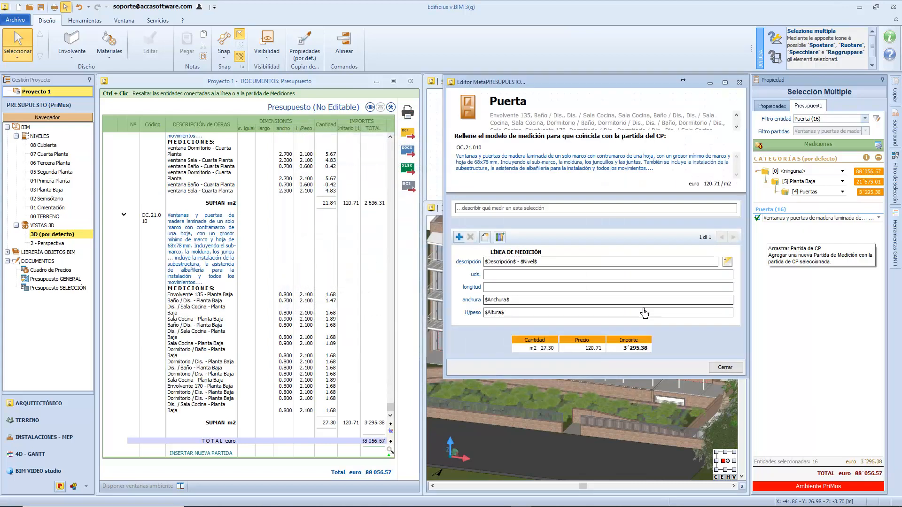
{"action": "left_click", "coordinate": [725, 368]}
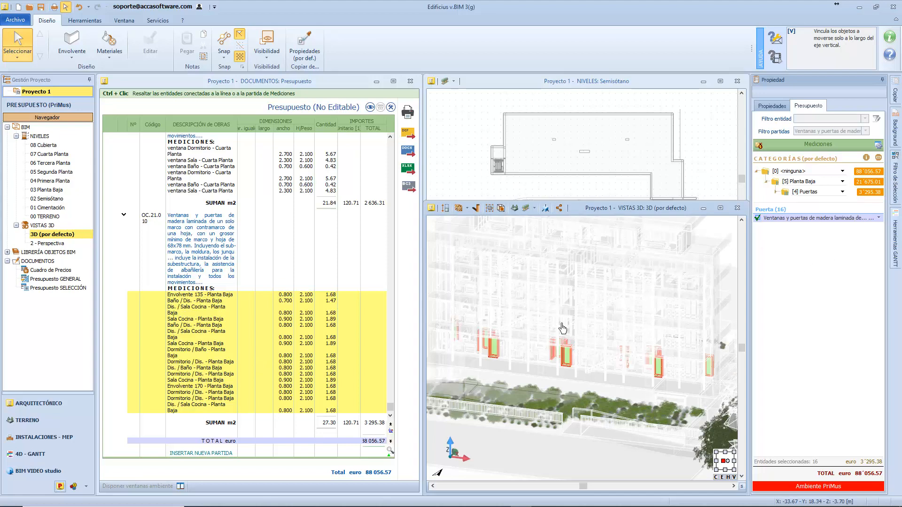
{"action": "scroll", "coordinate": [563, 329], "scroll_direction": "down", "scroll_amount": 3}
{"action": "left_click", "coordinate": [505, 282]}
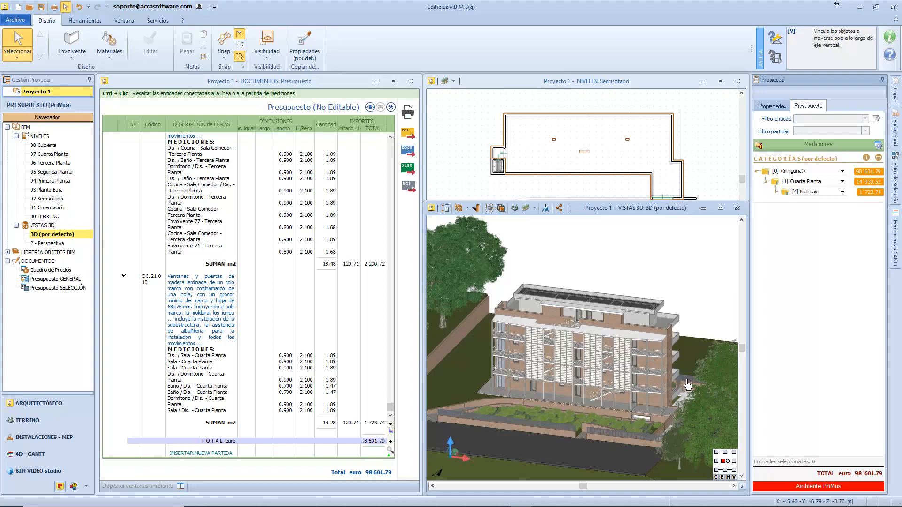
Change the filter entity to Ambiente for all entities and apply it to select every room in the building.
{"action": "left_click", "coordinate": [896, 176]}
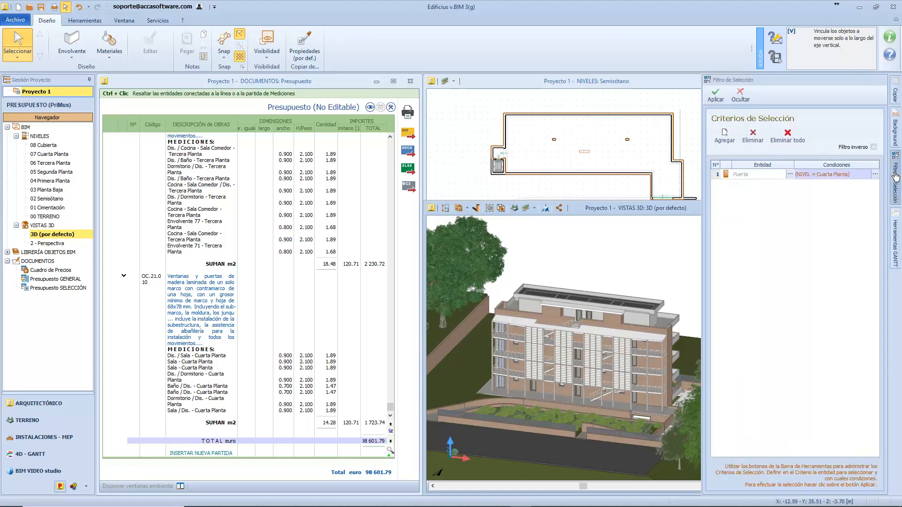
{"action": "left_click", "coordinate": [790, 174]}
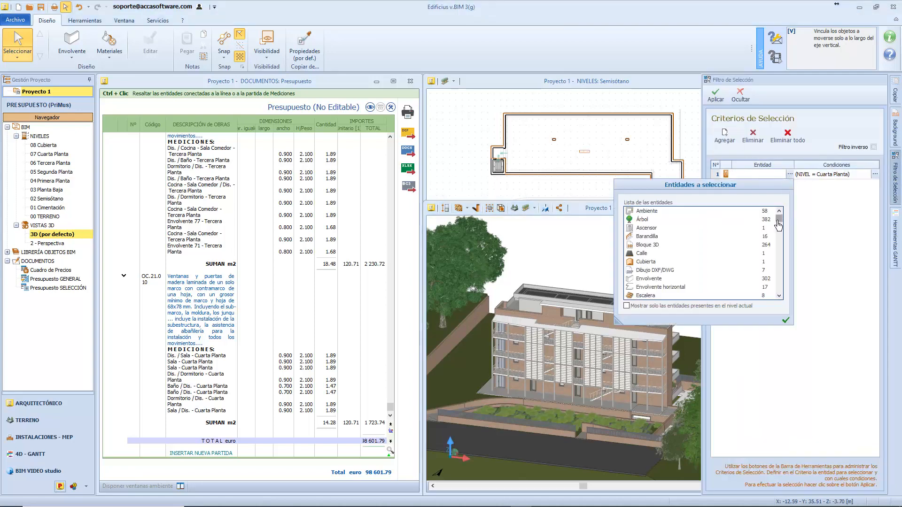
{"action": "double_click", "coordinate": [681, 211]}
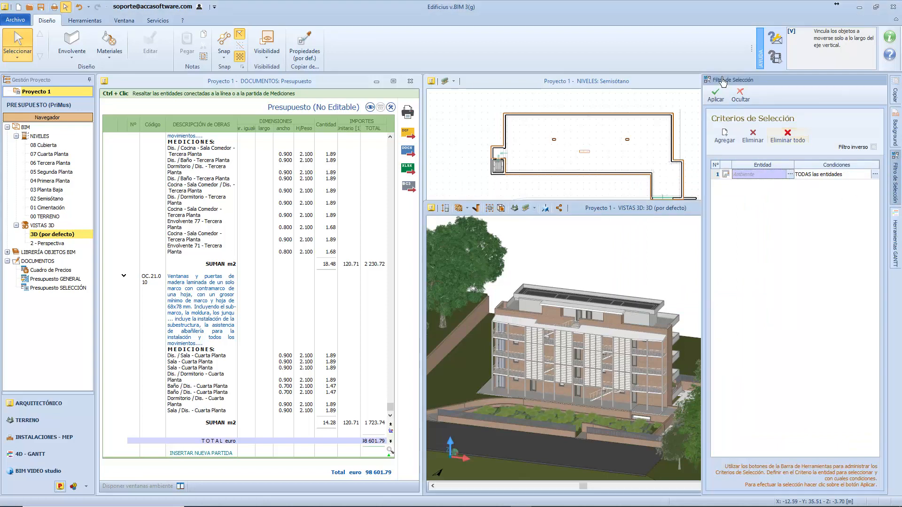
{"action": "left_click", "coordinate": [716, 95]}
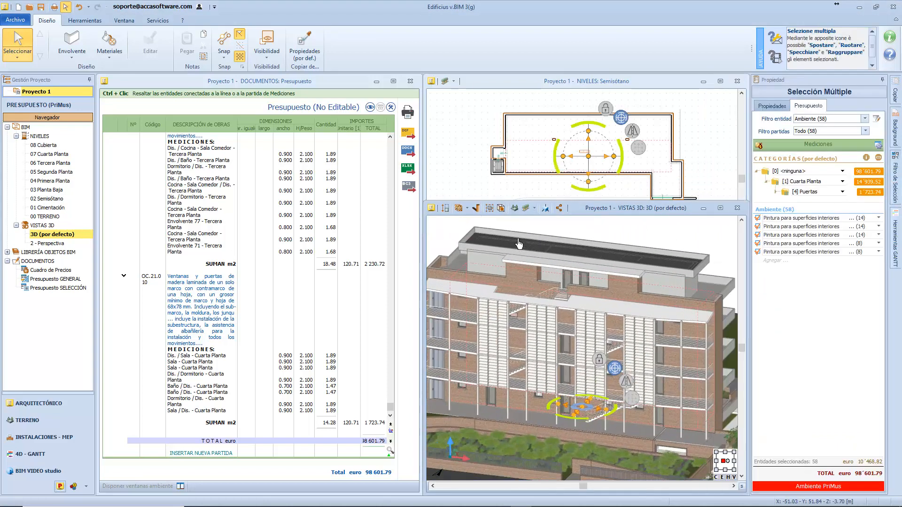
Search the Madrid 2016 price list for "pavimento" and add the item Pavimento de parqué to the selected rooms.
{"action": "left_click", "coordinate": [759, 146]}
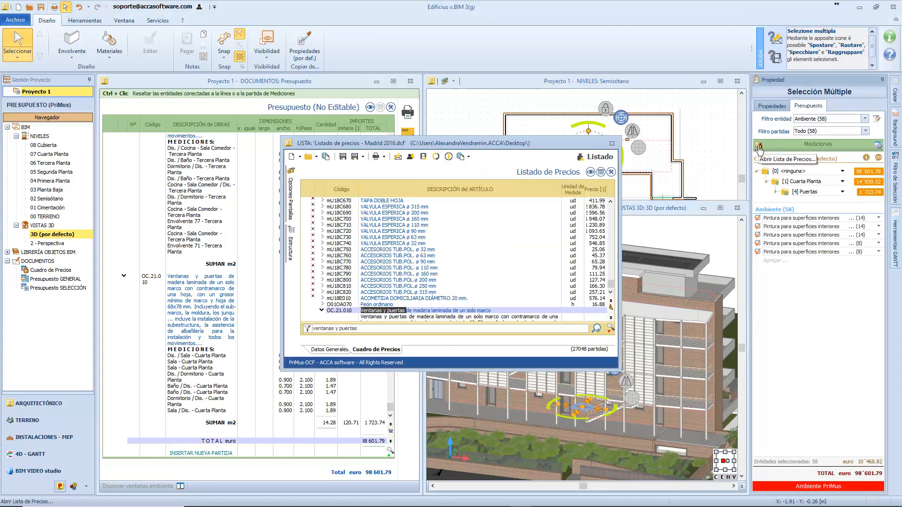
{"action": "triple_click", "coordinate": [370, 332]}
{"action": "type", "text": "pavi"}
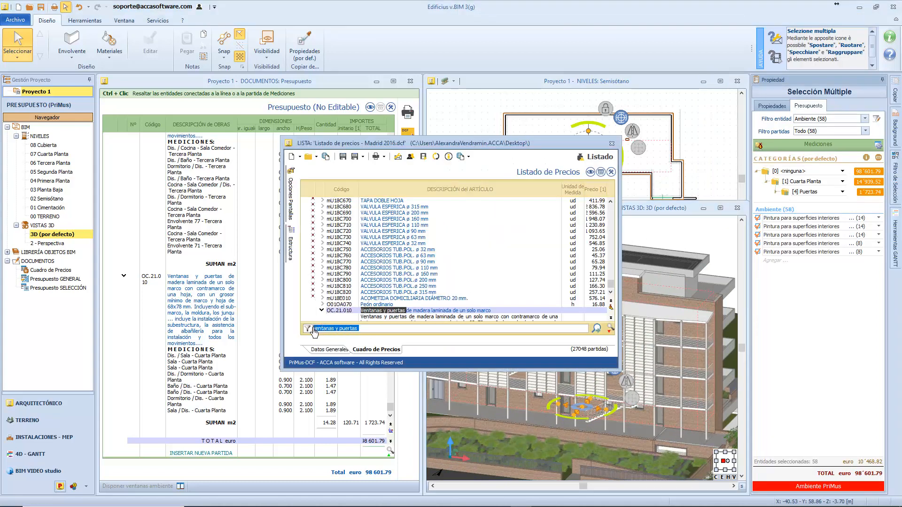
{"action": "type", "text": "mento"}
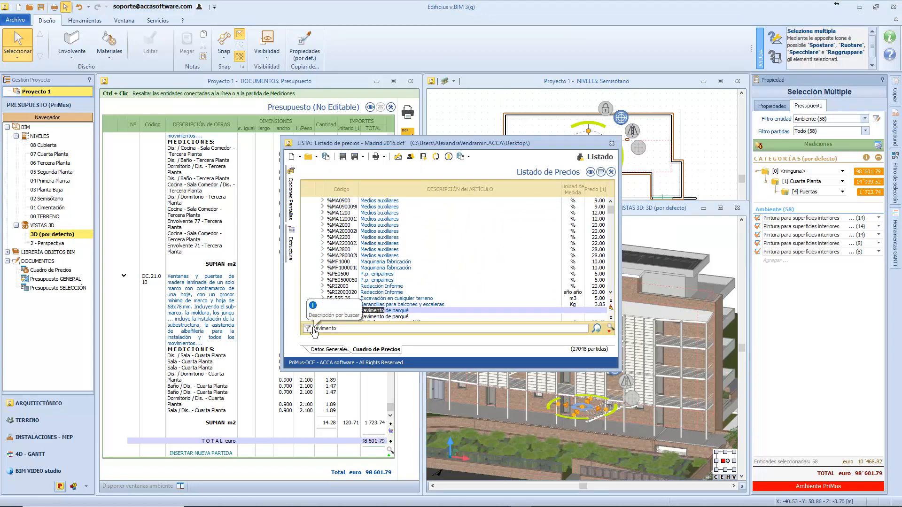
{"action": "left_click", "coordinate": [780, 209]}
{"action": "left_click", "coordinate": [782, 213]}
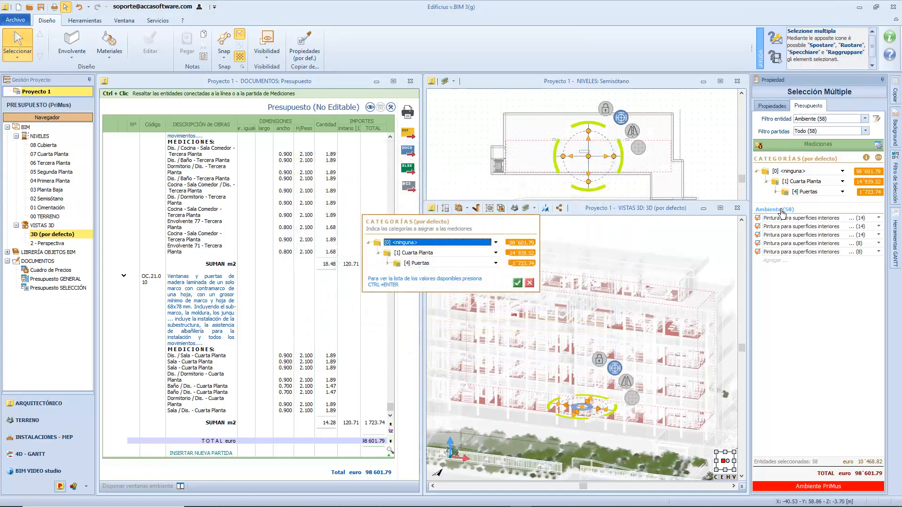
Set both the category and subcategory of the parquet item to <ninguna> and accept the assignment.
{"action": "left_click", "coordinate": [494, 255]}
{"action": "left_click", "coordinate": [475, 261]}
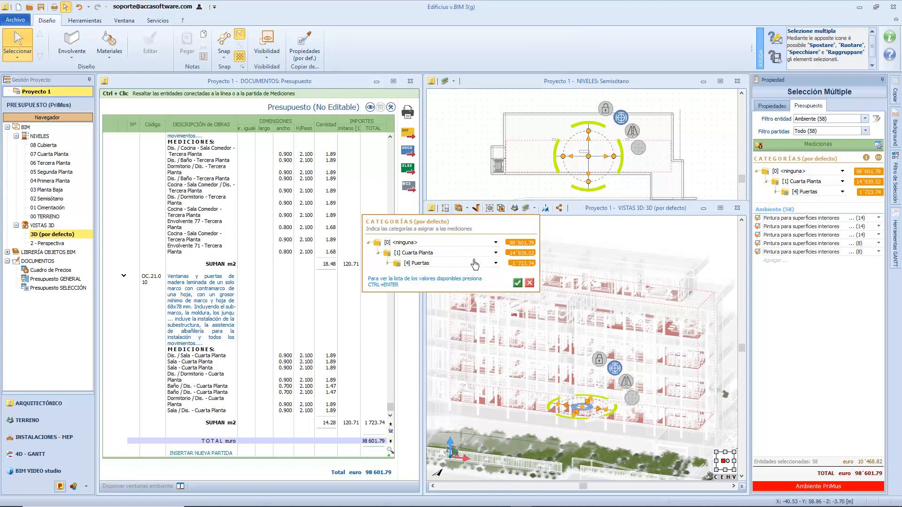
{"action": "left_click", "coordinate": [494, 263]}
{"action": "left_click", "coordinate": [489, 272]}
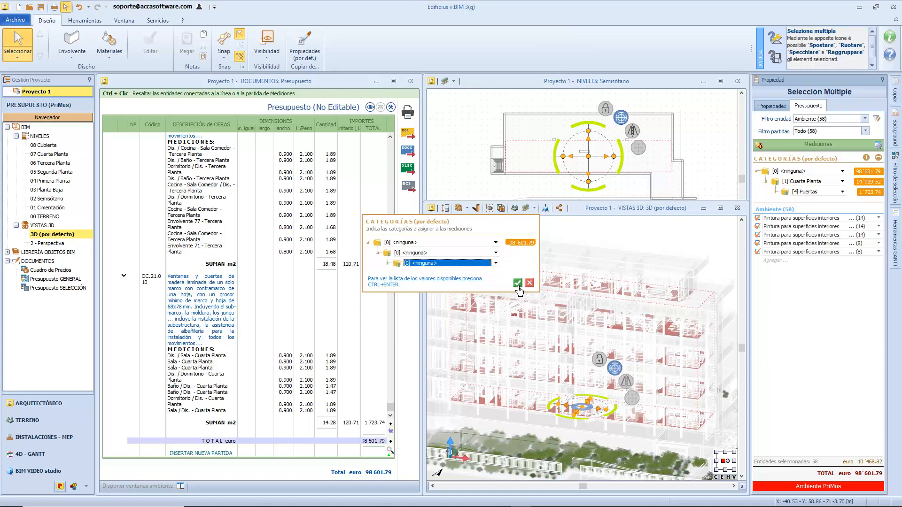
{"action": "left_click", "coordinate": [517, 283]}
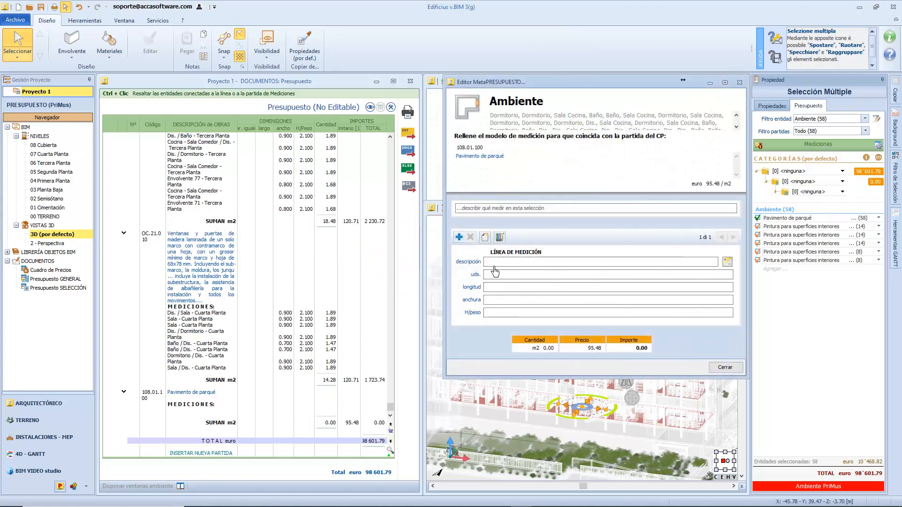
Import the measurement model "Superficie útil ambiente" for the parquet item, close the measurement editor and clear the selection.
{"action": "left_click", "coordinate": [485, 238]}
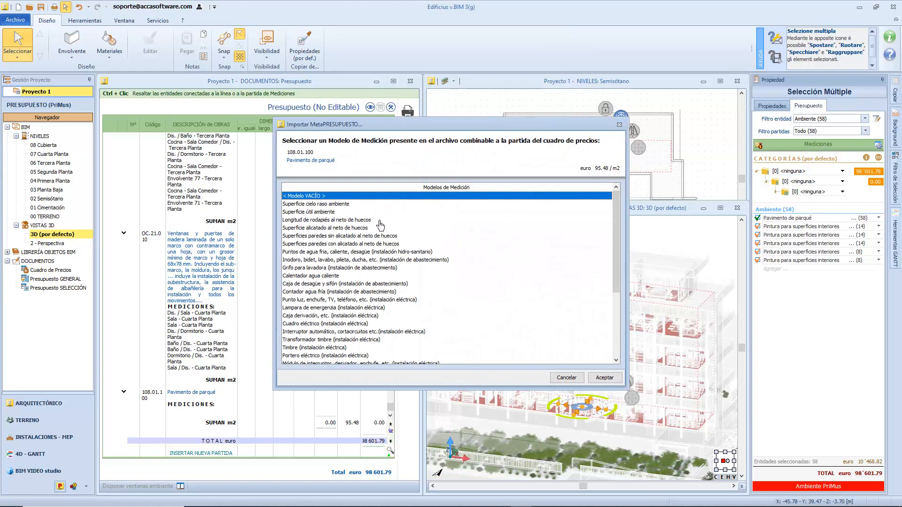
{"action": "double_click", "coordinate": [326, 212]}
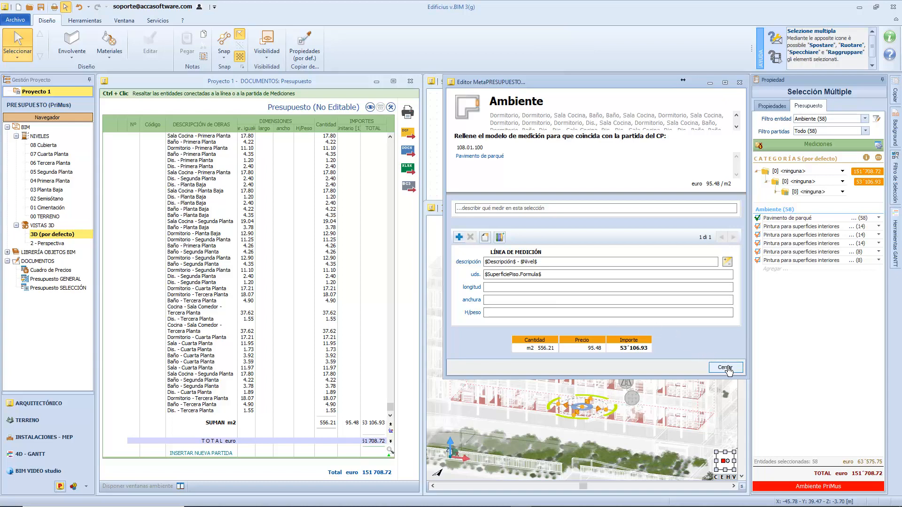
{"action": "left_click", "coordinate": [728, 370]}
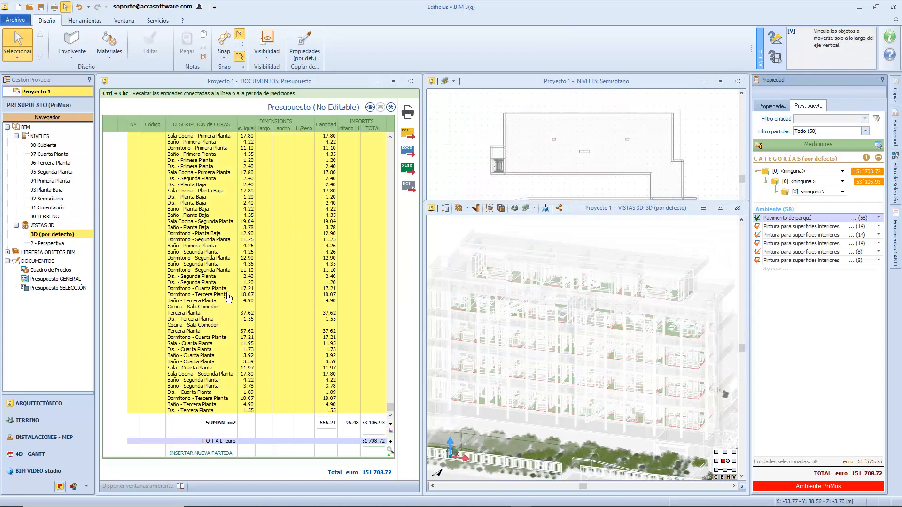
{"action": "left_click", "coordinate": [656, 239]}
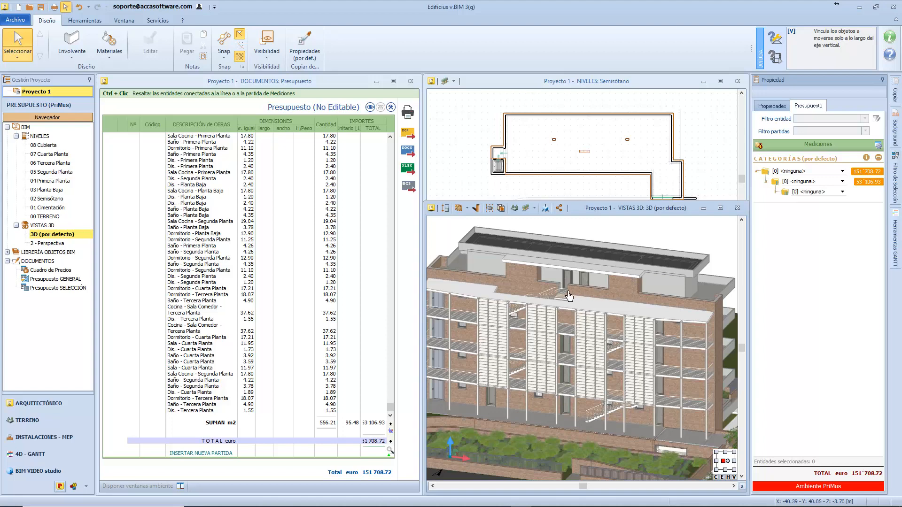
Select the rooftop railing, search the Madrid 2016 price list for "barandill" and add Barandillas para balcones y escaleras con dibujos geométricos simples.
{"action": "scroll", "coordinate": [554, 299], "scroll_direction": "up", "scroll_amount": 2}
{"action": "left_click", "coordinate": [554, 299]}
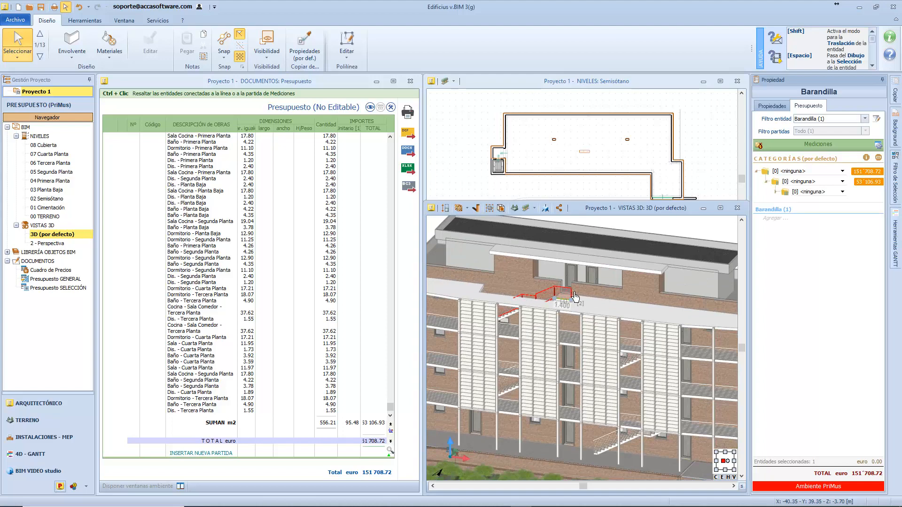
{"action": "left_click", "coordinate": [760, 147]}
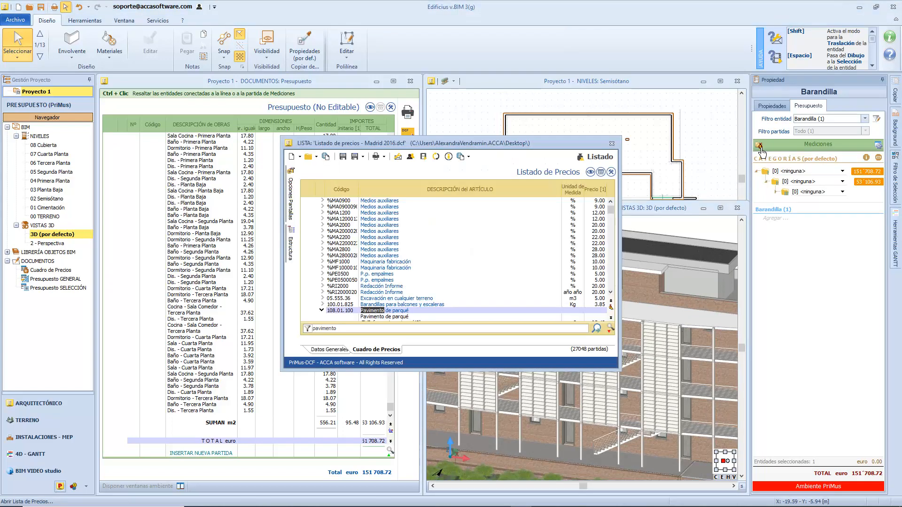
{"action": "left_click_drag", "start_coordinate": [357, 329], "coordinate": [312, 331]}
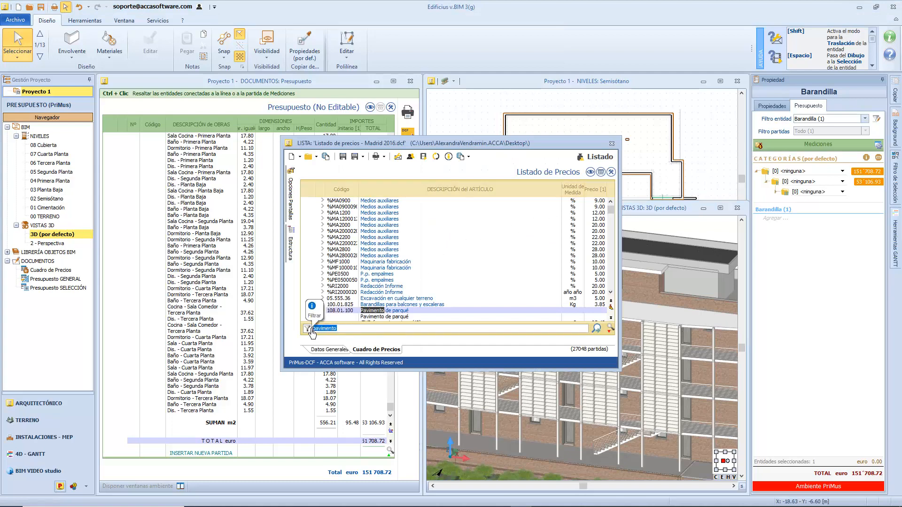
{"action": "type", "text": "barandill"}
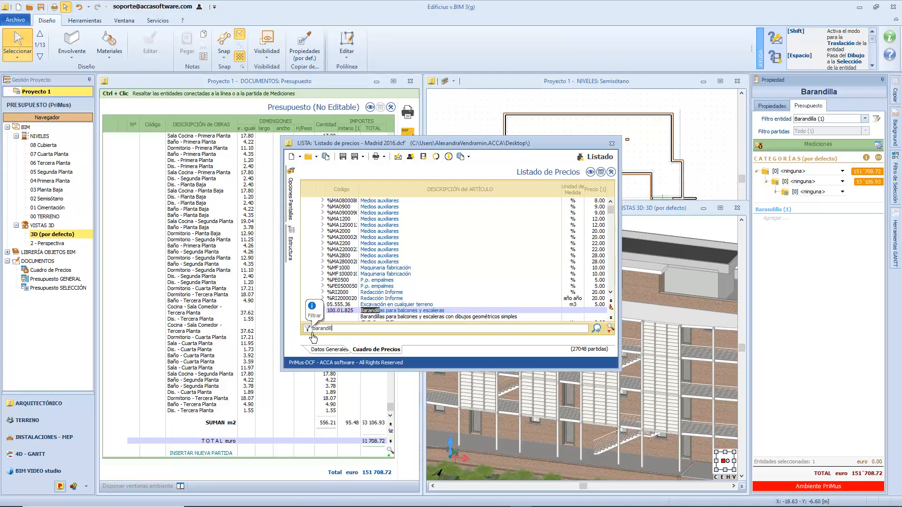
{"action": "left_click_drag", "start_coordinate": [402, 320], "coordinate": [788, 216]}
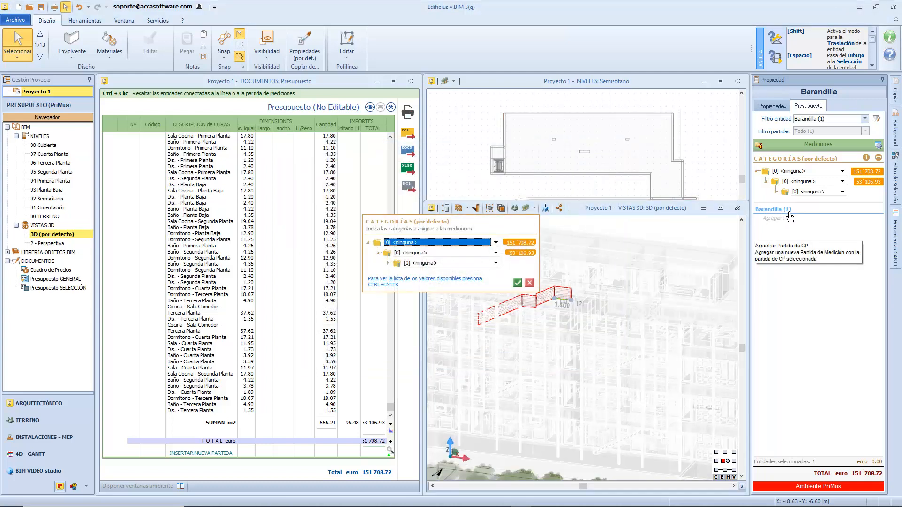
Create a new subcategory named Barandillas for the railing item and accept the category assignment.
{"action": "right_click", "coordinate": [463, 269]}
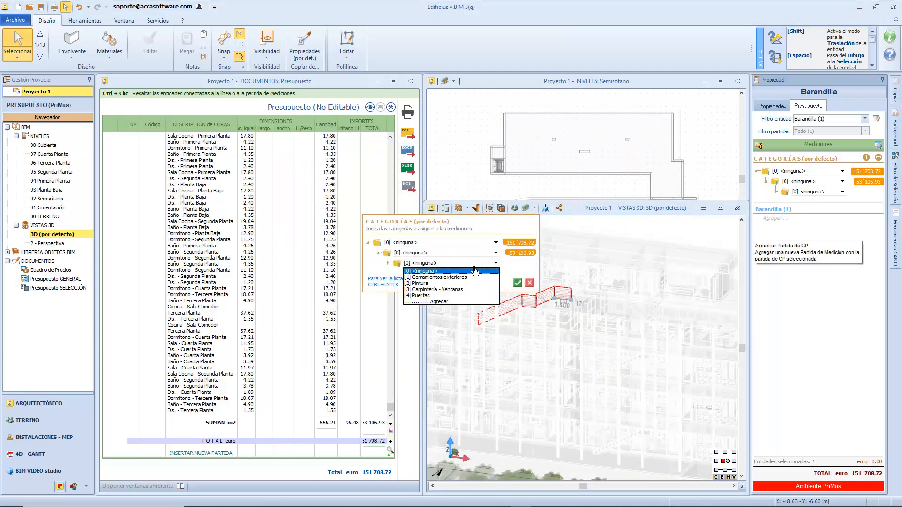
{"action": "left_click", "coordinate": [461, 305]}
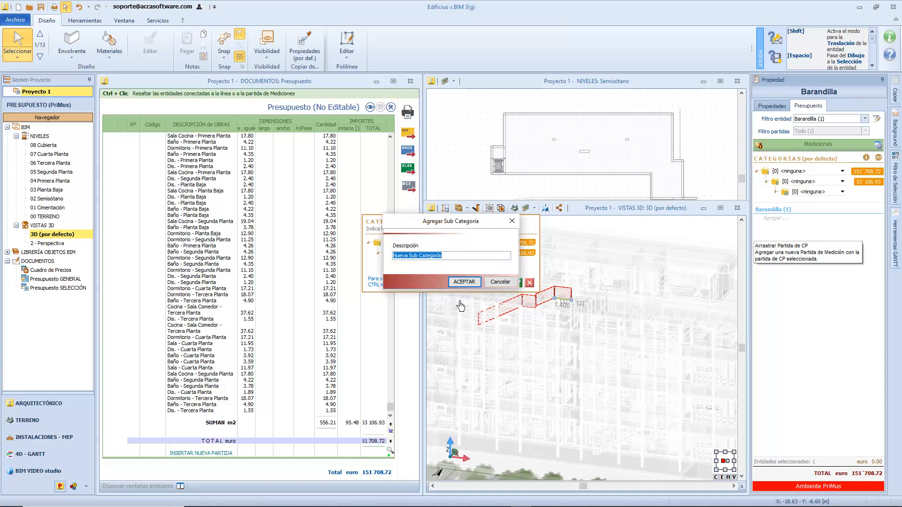
{"action": "type", "text": "Barandillas"}
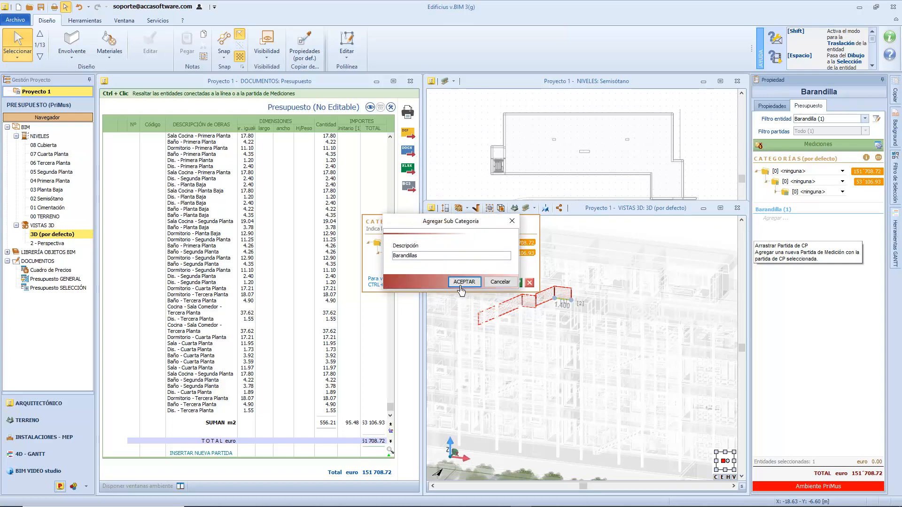
{"action": "left_click", "coordinate": [464, 282]}
{"action": "left_click", "coordinate": [517, 284]}
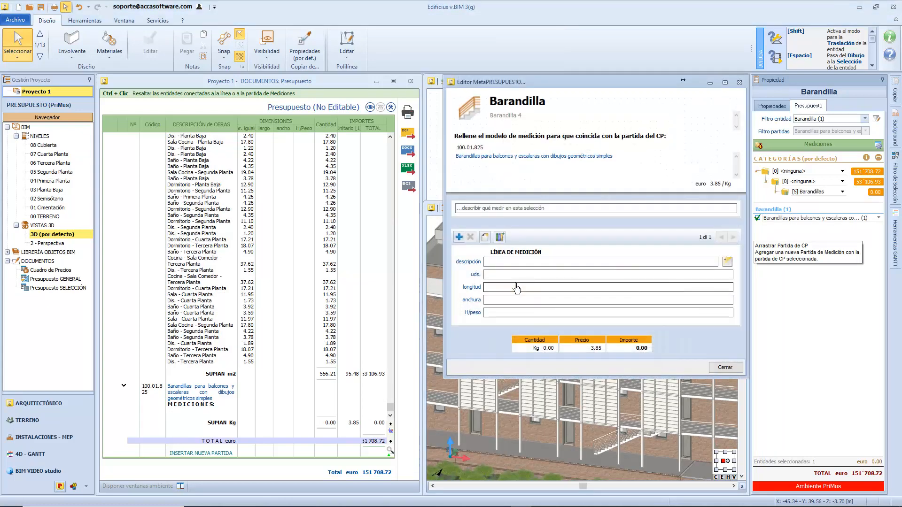
Describe the railing's measurement line as "Barandilla" and insert the Longitud variable as its length.
{"action": "left_click", "coordinate": [517, 263]}
{"action": "type", "text": "Baran"}
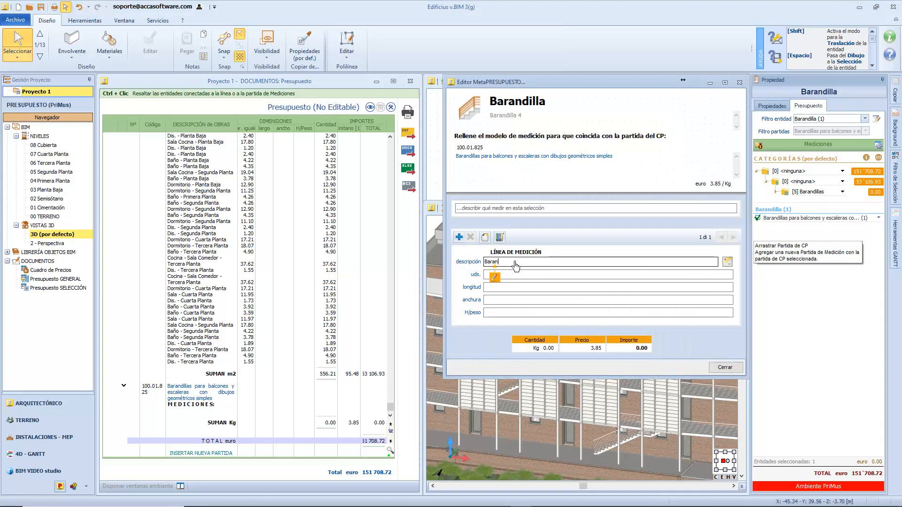
{"action": "type", "text": "dilla"}
{"action": "left_click", "coordinate": [490, 288]}
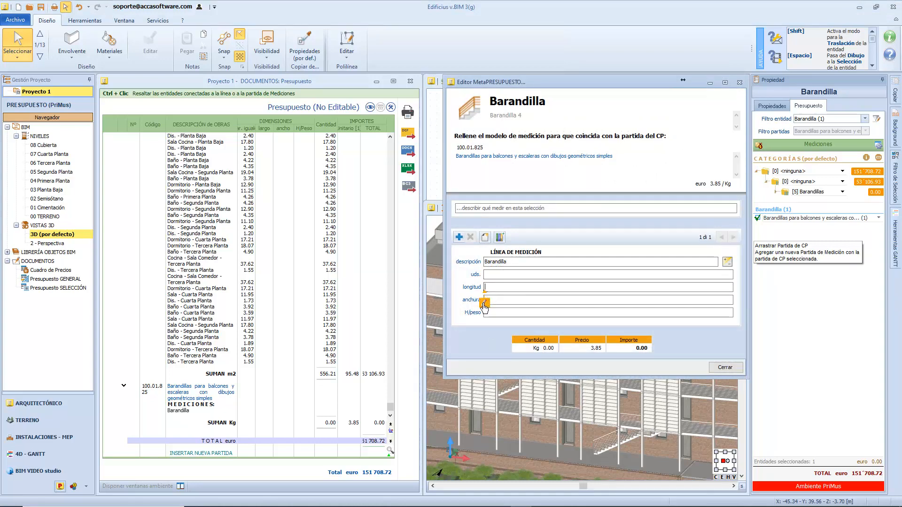
{"action": "left_click", "coordinate": [485, 303]}
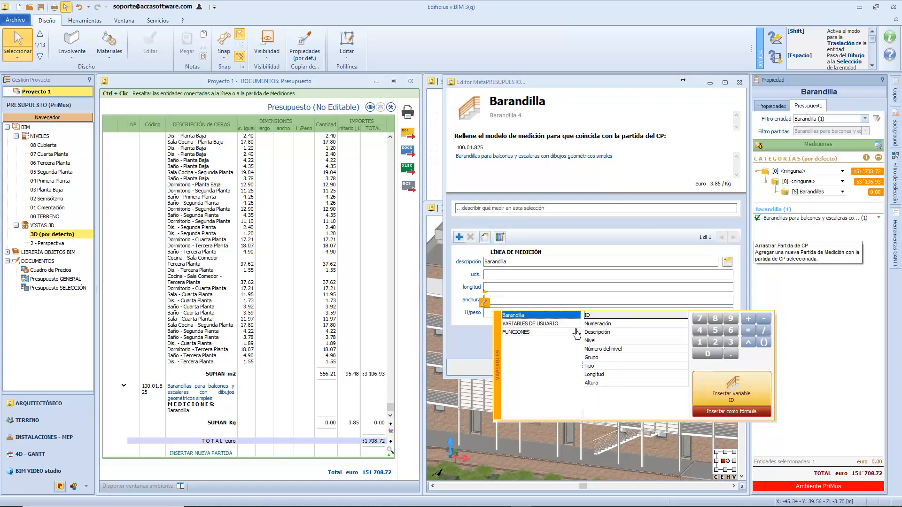
{"action": "double_click", "coordinate": [606, 375]}
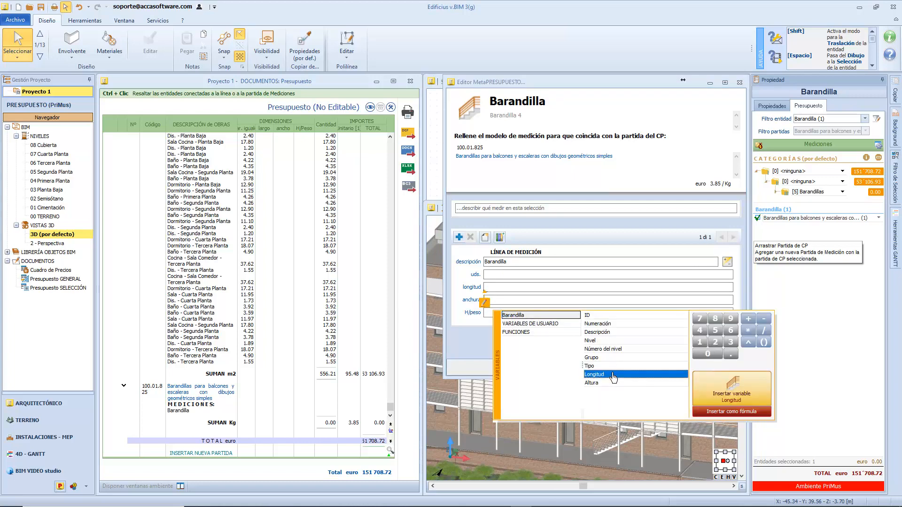
{"action": "left_click", "coordinate": [592, 291]}
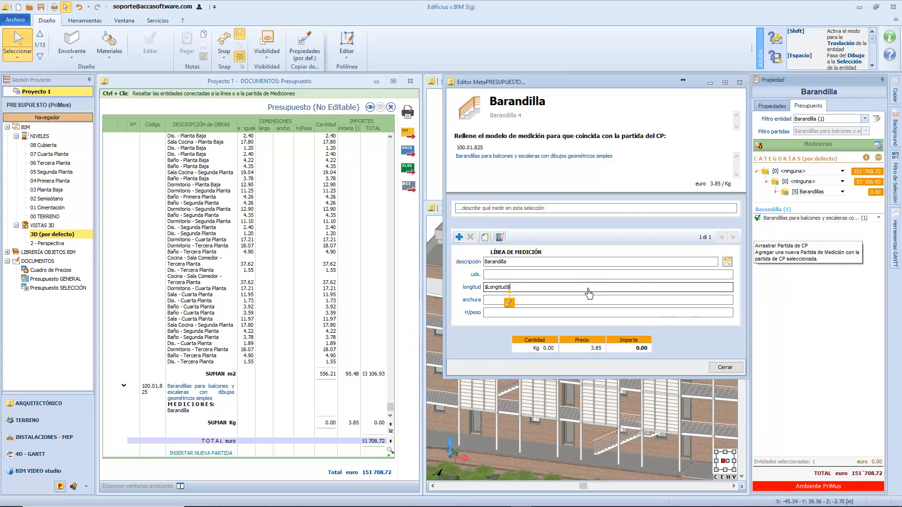
Create the numeric user variable IncidenciaKG with unit kg, insert it as the railing's H/peso value and close the measurement editor.
{"action": "left_click", "coordinate": [561, 313]}
{"action": "left_click", "coordinate": [484, 329]}
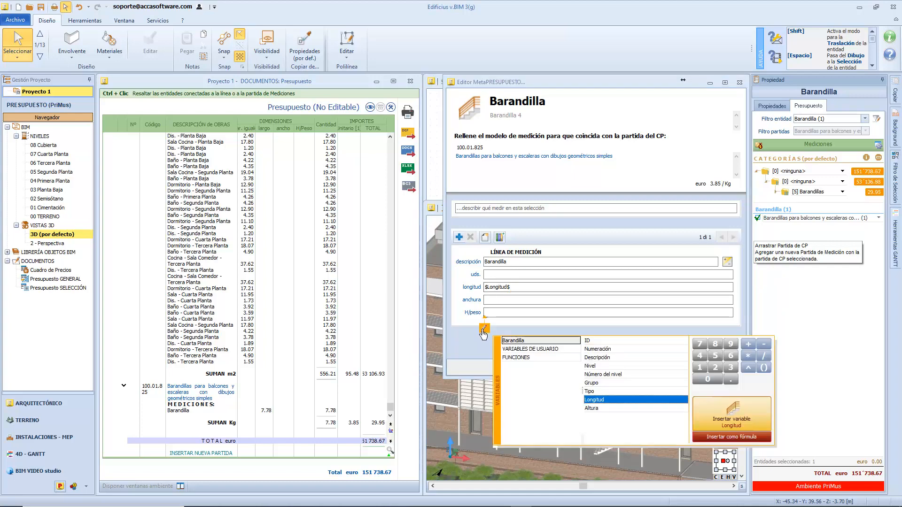
{"action": "left_click", "coordinate": [532, 350]}
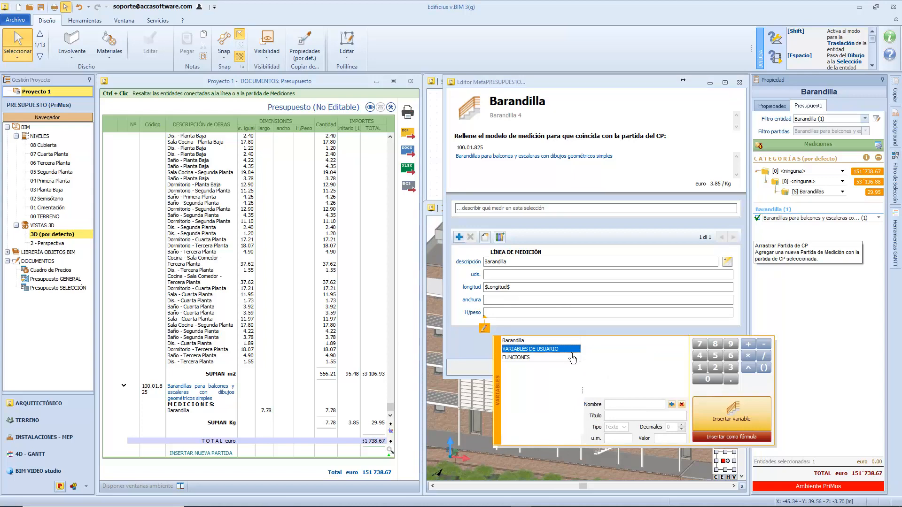
{"action": "left_click", "coordinate": [617, 404]}
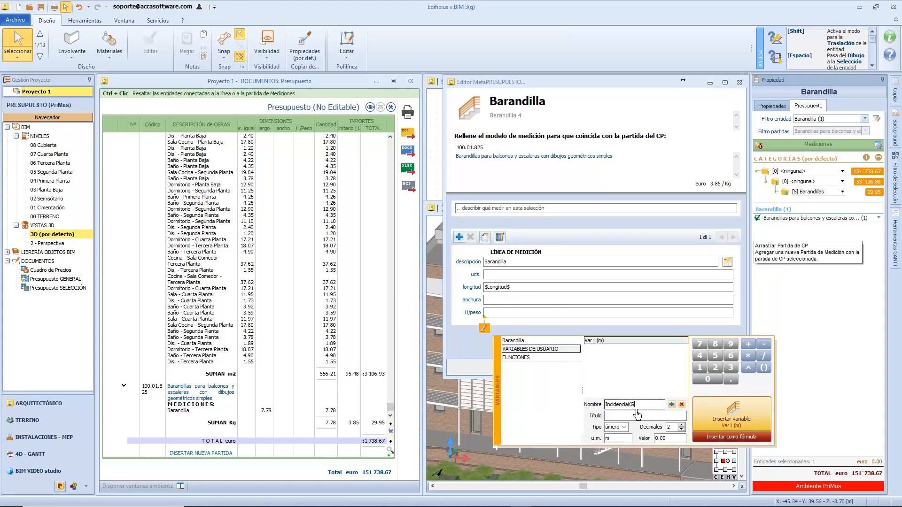
{"action": "left_click", "coordinate": [607, 439]}
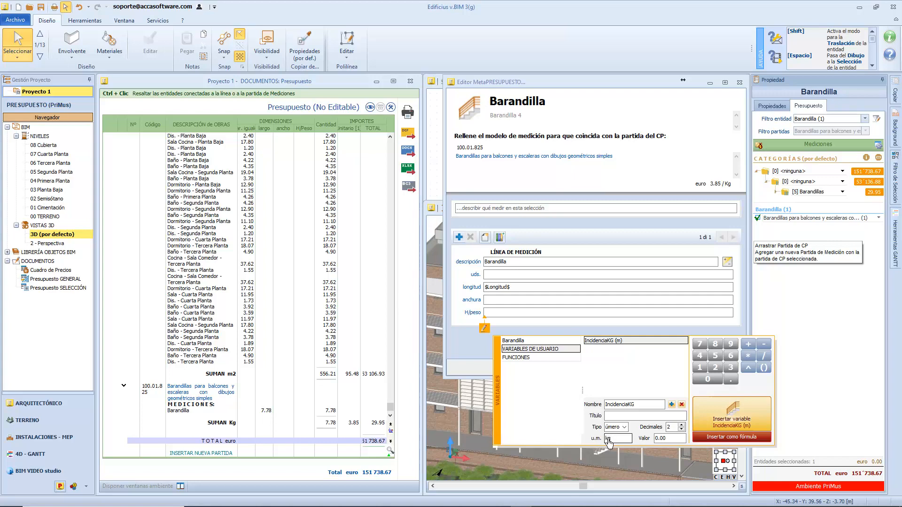
{"action": "type", "text": "kg"}
{"action": "left_click", "coordinate": [672, 440]}
{"action": "double_click", "coordinate": [599, 342]}
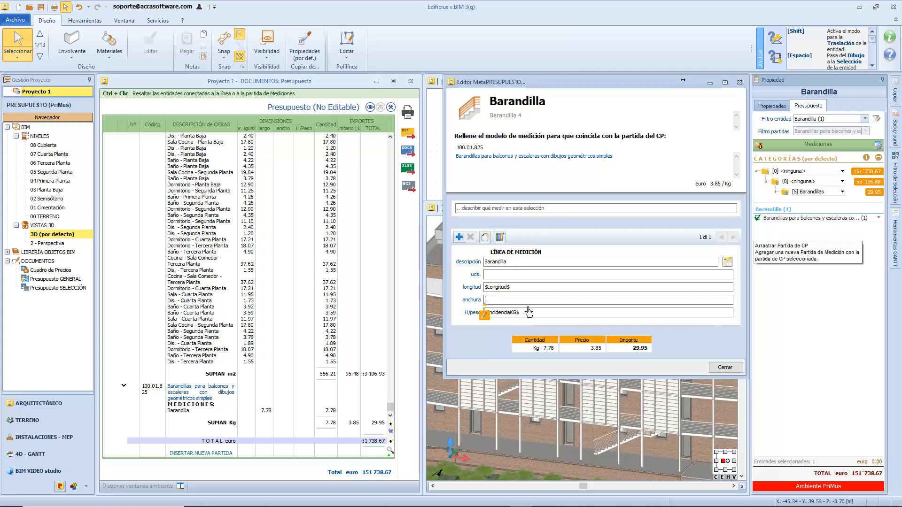
{"action": "left_click", "coordinate": [725, 368]}
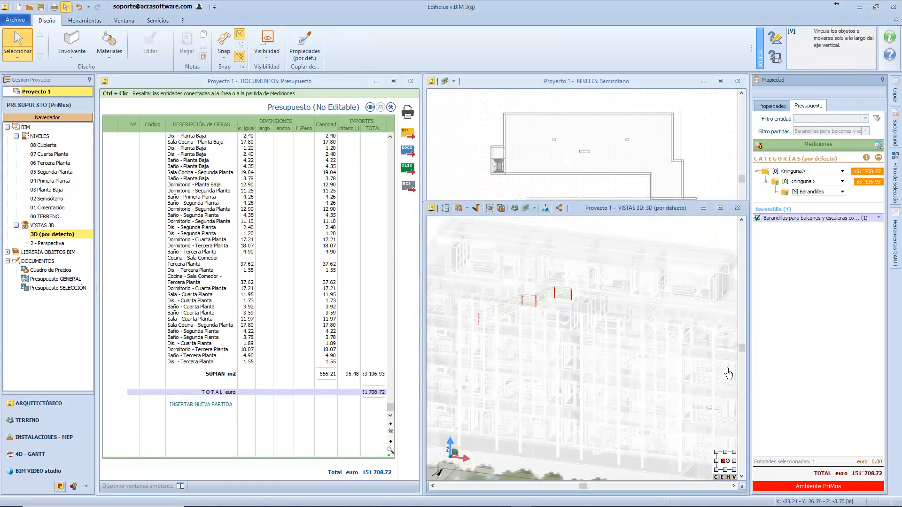
Set IncidenciaKG to 20 for the rooftop railing's measurement and clear the selection.
{"action": "left_click", "coordinate": [878, 219]}
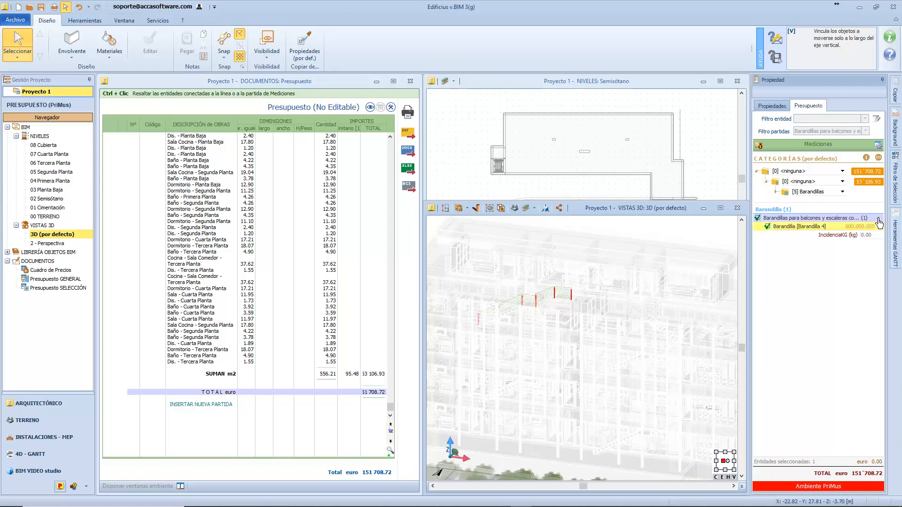
{"action": "left_click", "coordinate": [870, 236]}
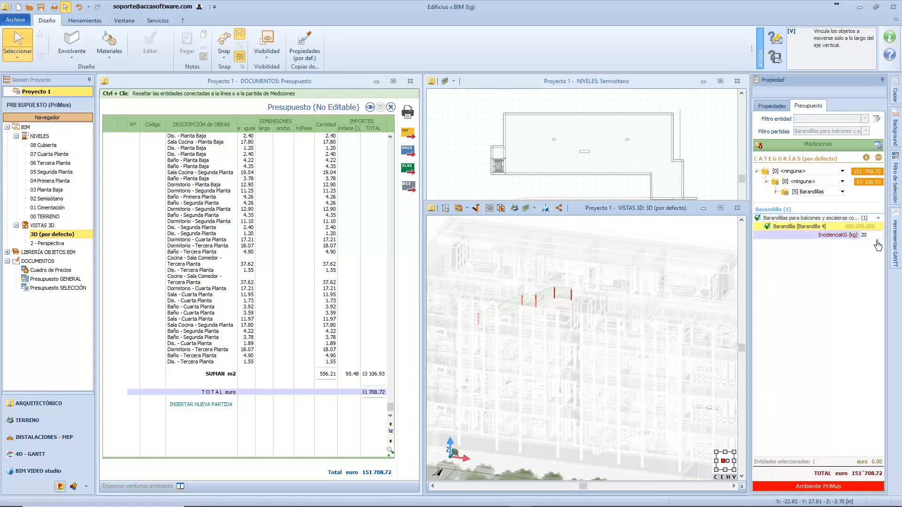
{"action": "key", "text": "Return"}
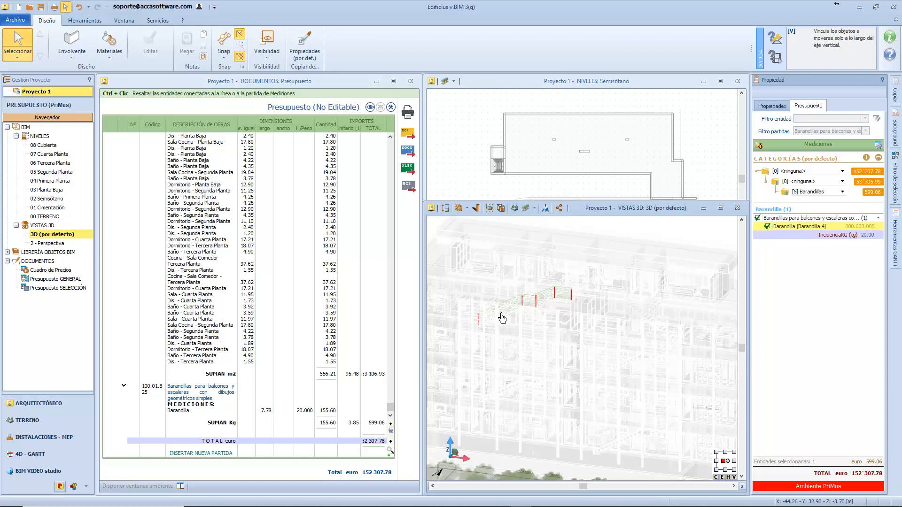
{"action": "left_click", "coordinate": [630, 233]}
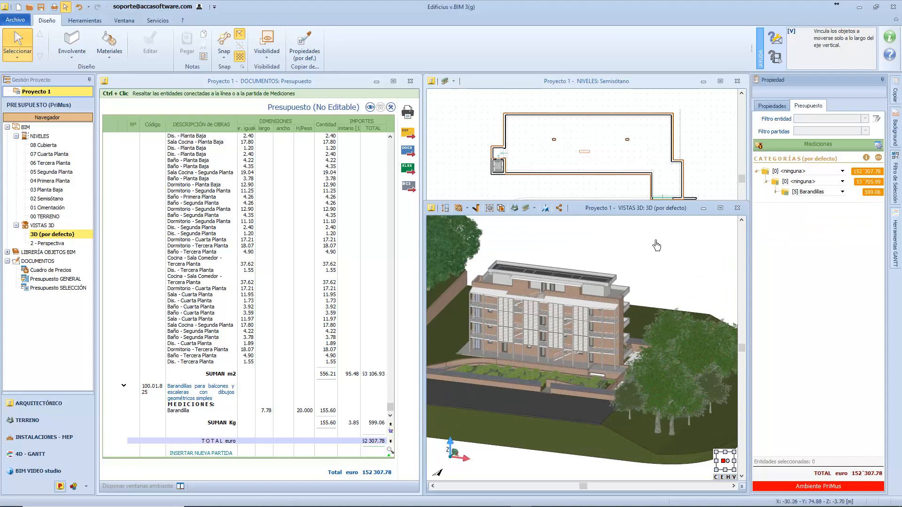
Select the whole model in the 3D view and apply the railing price item to every Barandilla entity.
{"action": "left_click_drag", "start_coordinate": [660, 242], "coordinate": [449, 396]}
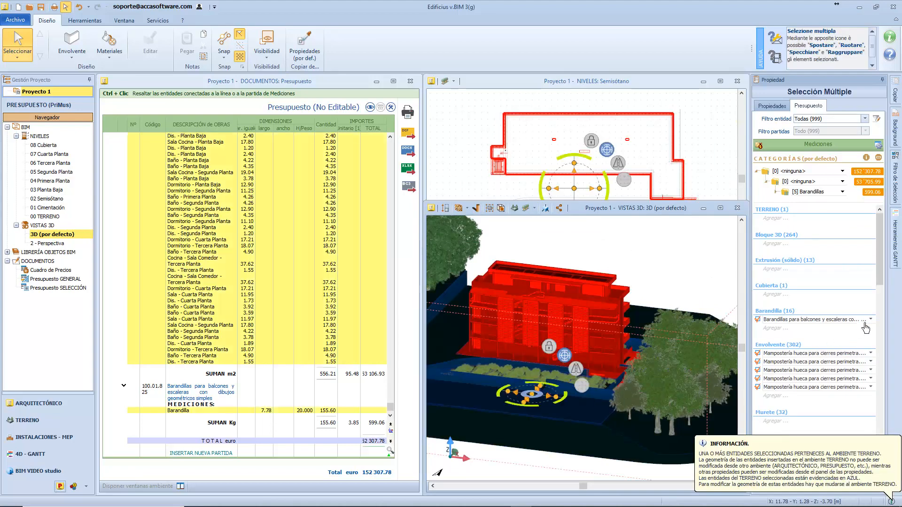
{"action": "left_click", "coordinate": [873, 321]}
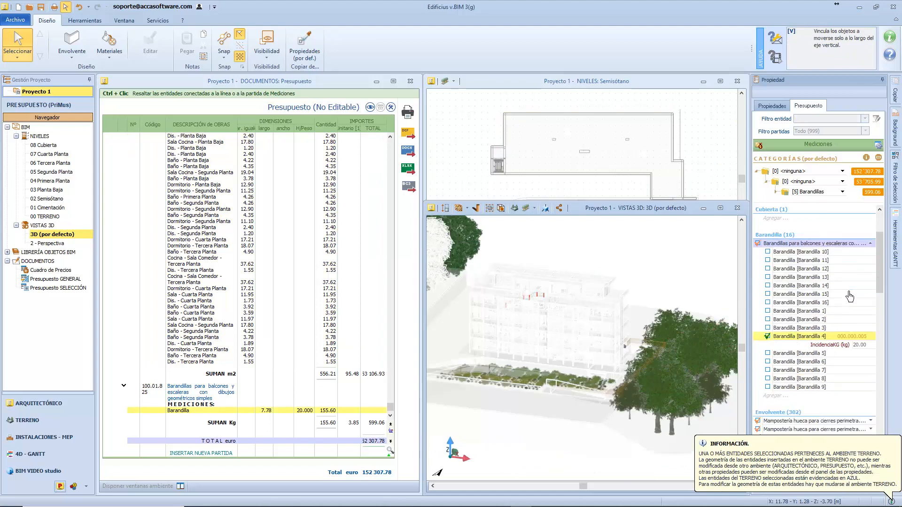
{"action": "left_click", "coordinate": [758, 244]}
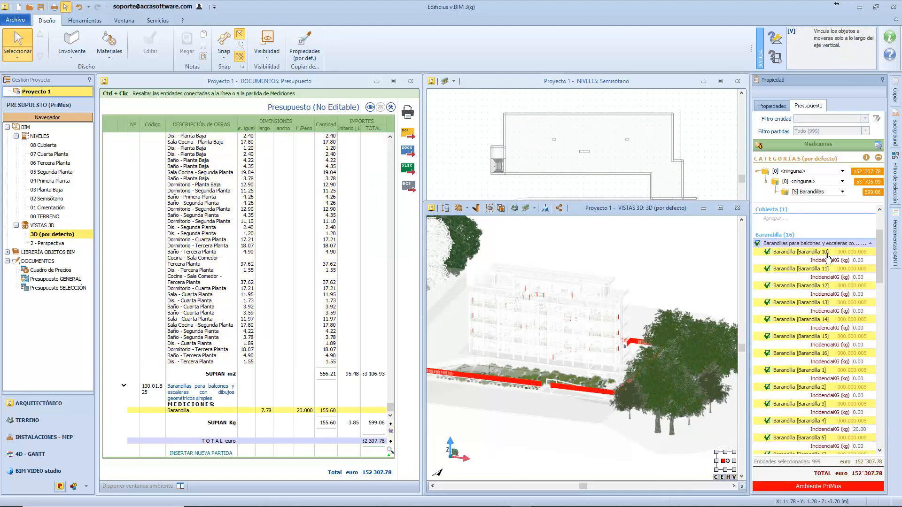
Set IncidenciaKG to 20 for each of the remaining railings and clear the selection.
{"action": "left_click", "coordinate": [864, 262]}
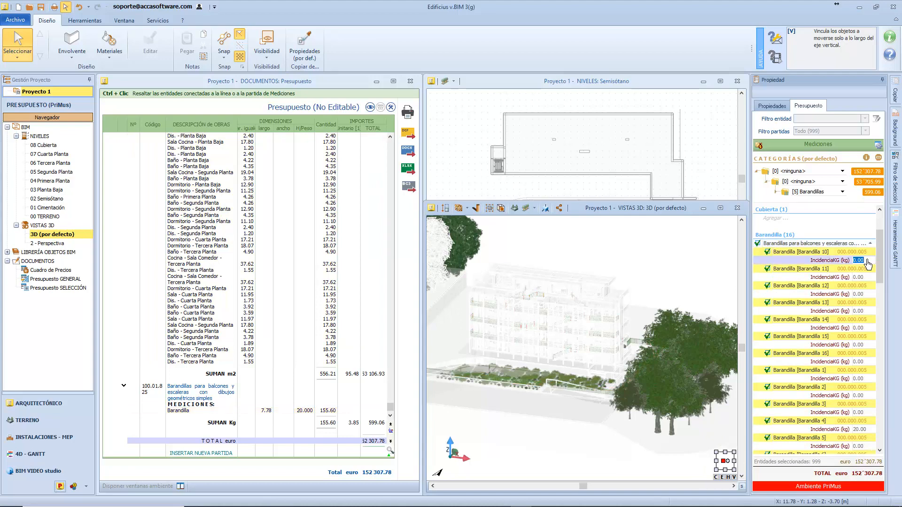
{"action": "left_click", "coordinate": [865, 277]}
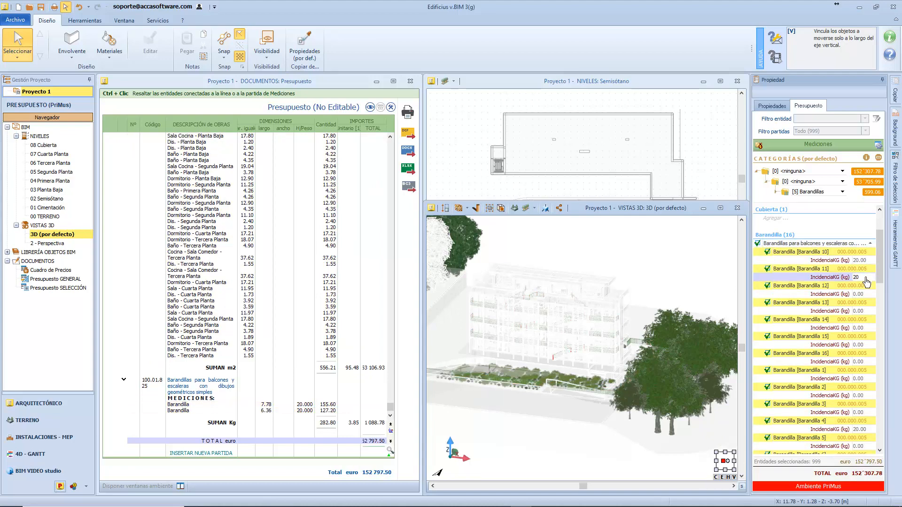
{"action": "type", "text": "0"}
{"action": "key", "text": "BackSpace"}
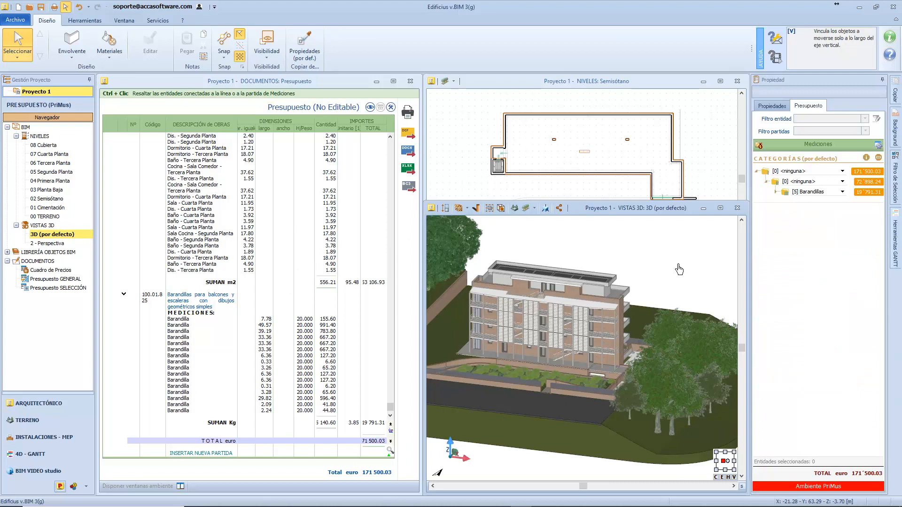
Select the terrain in the 3D view and search the Madrid 2016 price list for "exca".
{"action": "left_click", "coordinate": [645, 320]}
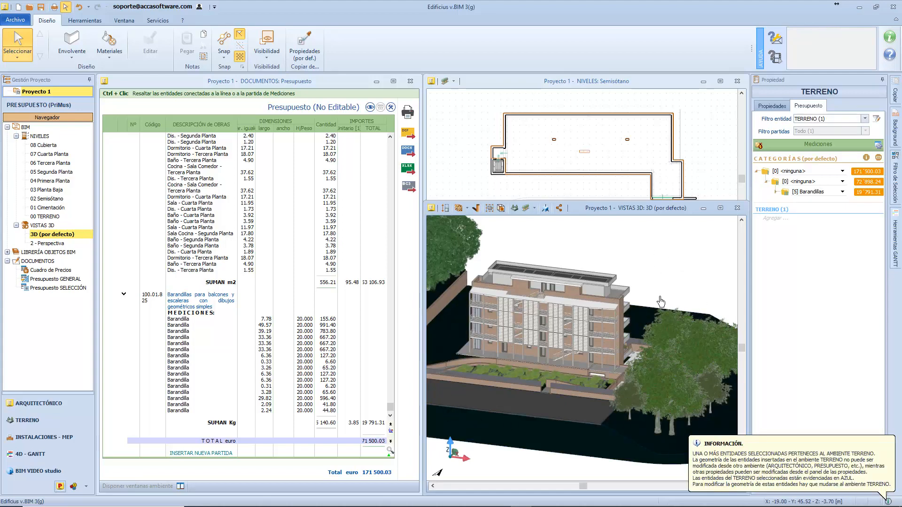
{"action": "left_click", "coordinate": [762, 147]}
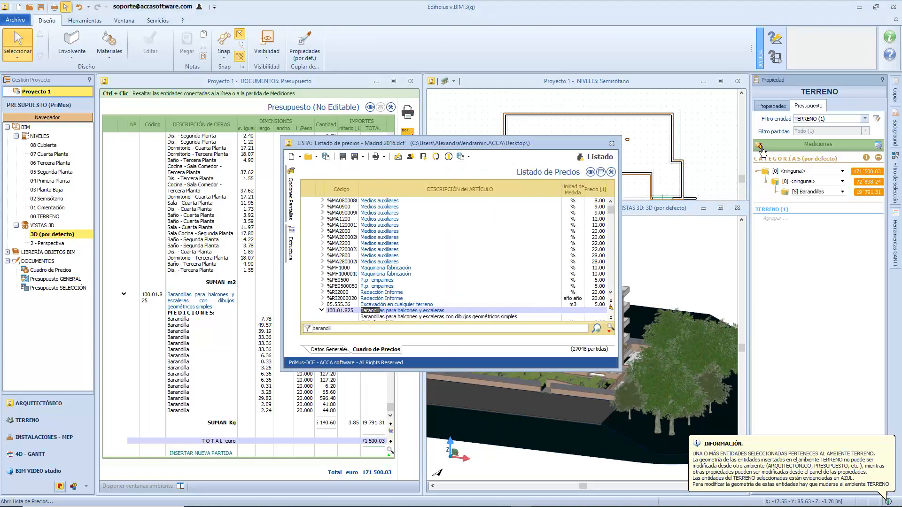
{"action": "double_click", "coordinate": [345, 329]}
{"action": "type", "text": "exca"}
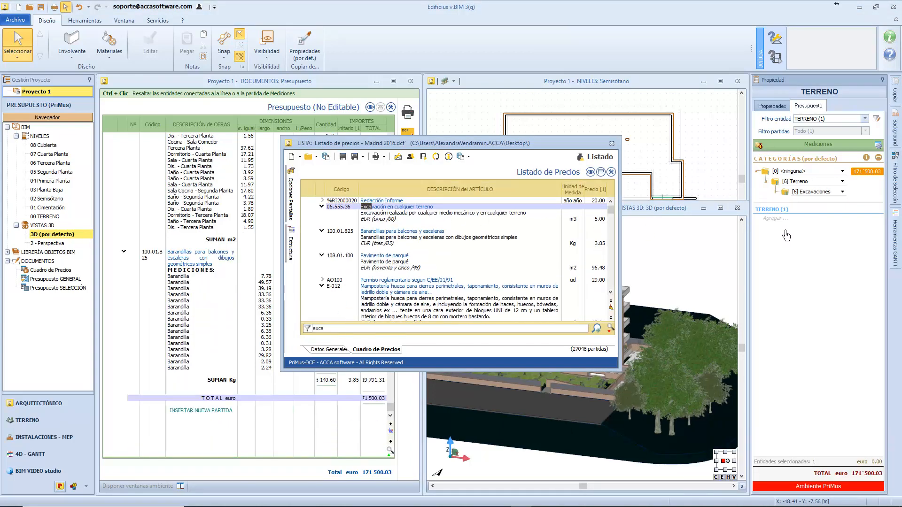
Add excavation item 05.555.36 to the terrain, assigning it to the Terreno category and the Excavaciones subcategory.
{"action": "left_click", "coordinate": [803, 220]}
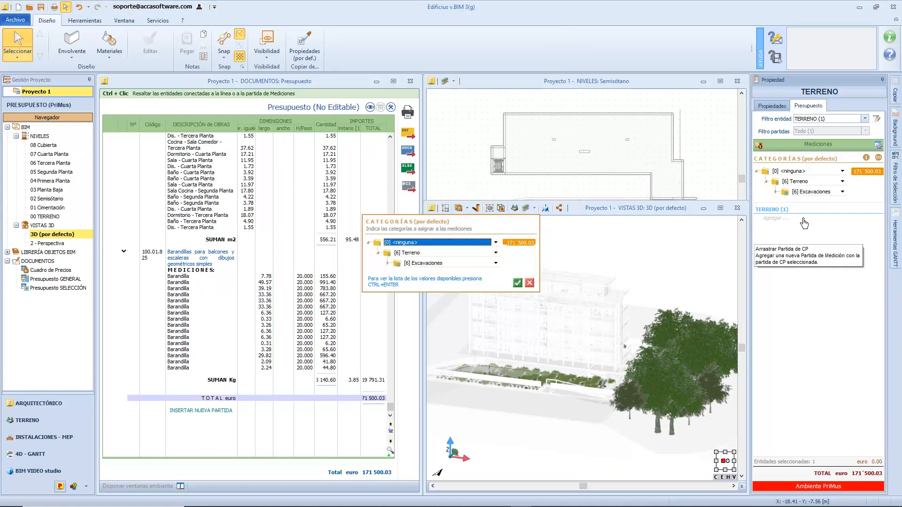
{"action": "left_click", "coordinate": [458, 253]}
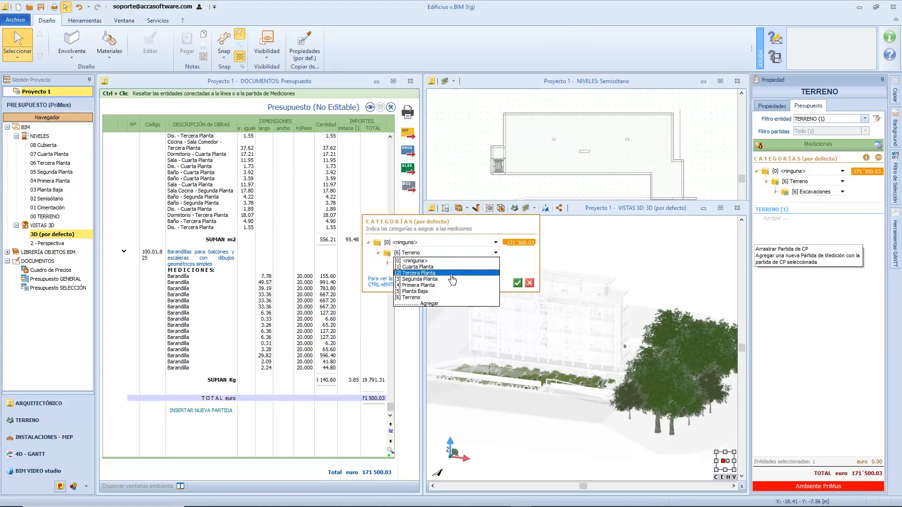
{"action": "left_click", "coordinate": [477, 284]}
{"action": "left_click", "coordinate": [491, 264]}
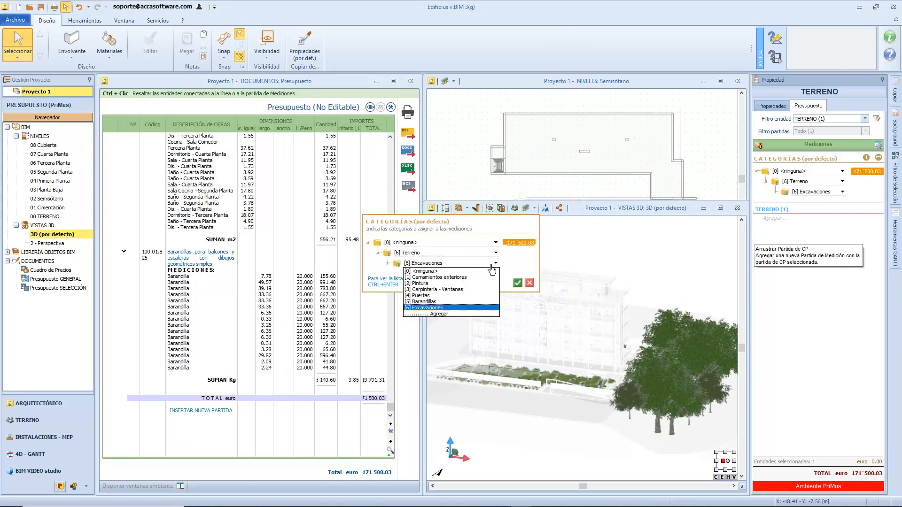
{"action": "left_click", "coordinate": [457, 308]}
{"action": "left_click", "coordinate": [518, 283]}
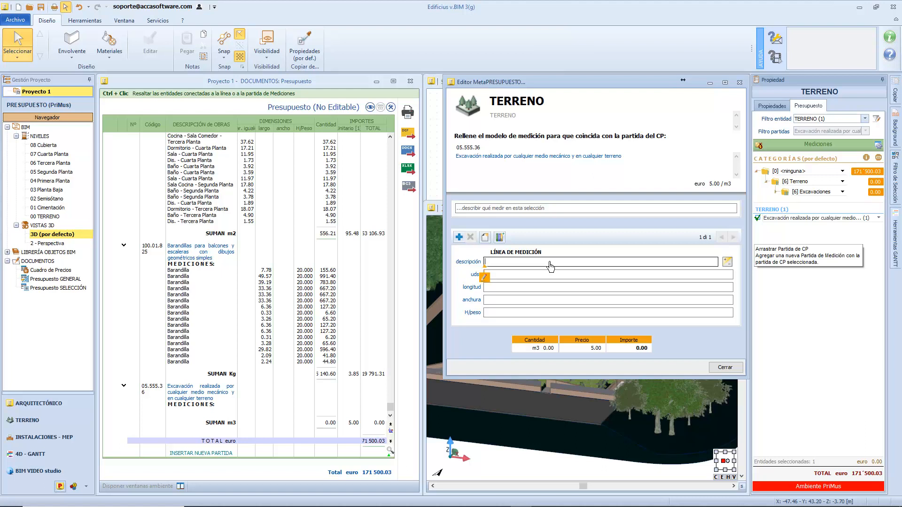
Describe the terrain's measurement line as Excavaciones and insert the Volumen Excavación variable from MovimientosTierraTodos as its uds. value.
{"action": "type", "text": "cavaciones"}
{"action": "left_click", "coordinate": [494, 278]}
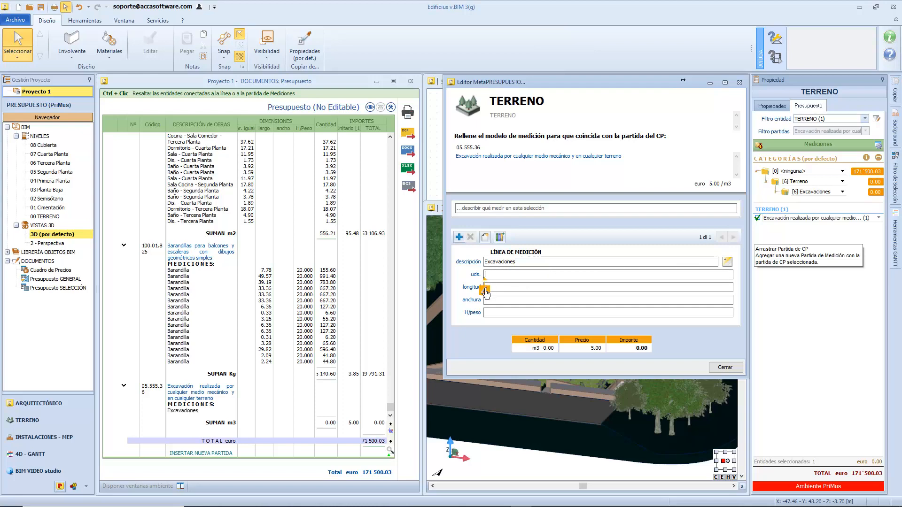
{"action": "left_click", "coordinate": [485, 290]}
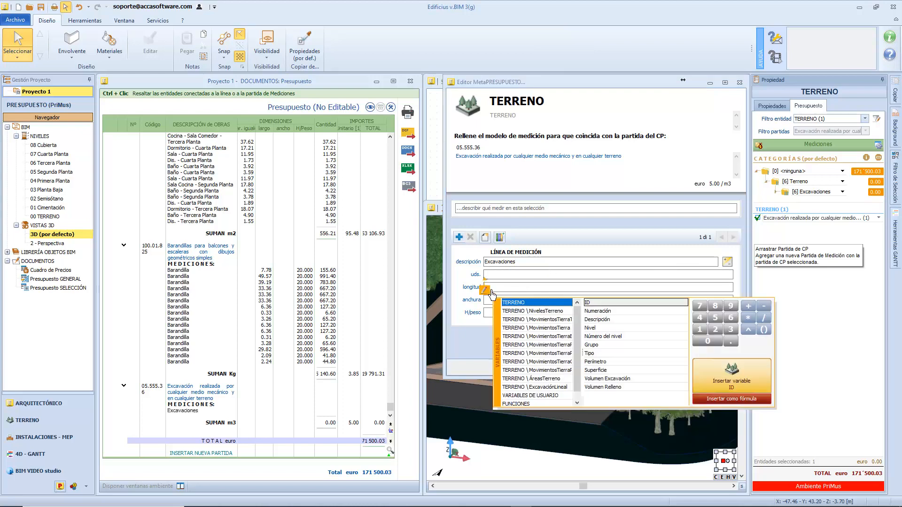
{"action": "left_click", "coordinate": [546, 320]}
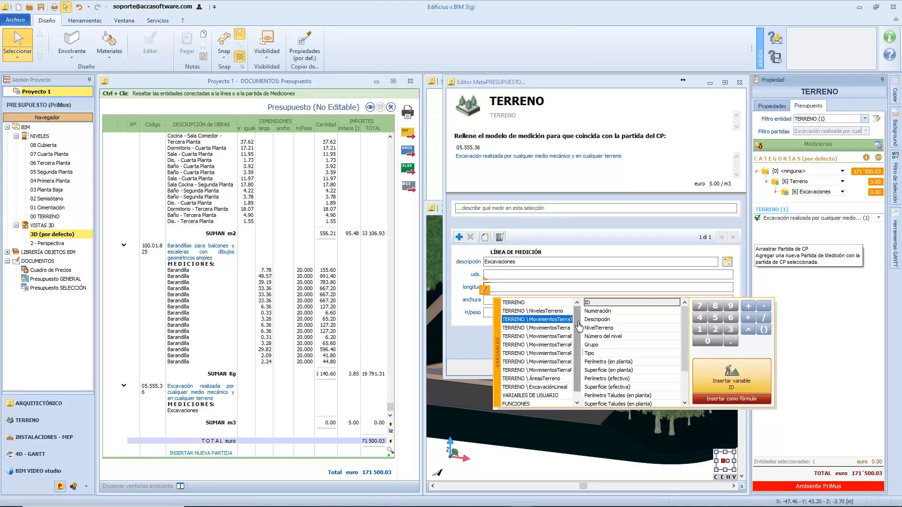
{"action": "left_click_drag", "start_coordinate": [584, 357], "coordinate": [601, 356]}
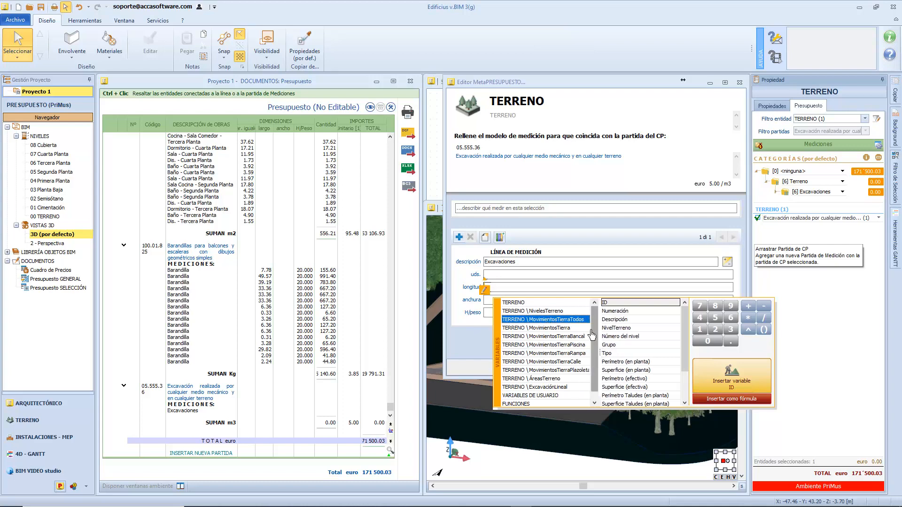
{"action": "scroll", "coordinate": [633, 339], "scroll_direction": "down", "scroll_amount": 2}
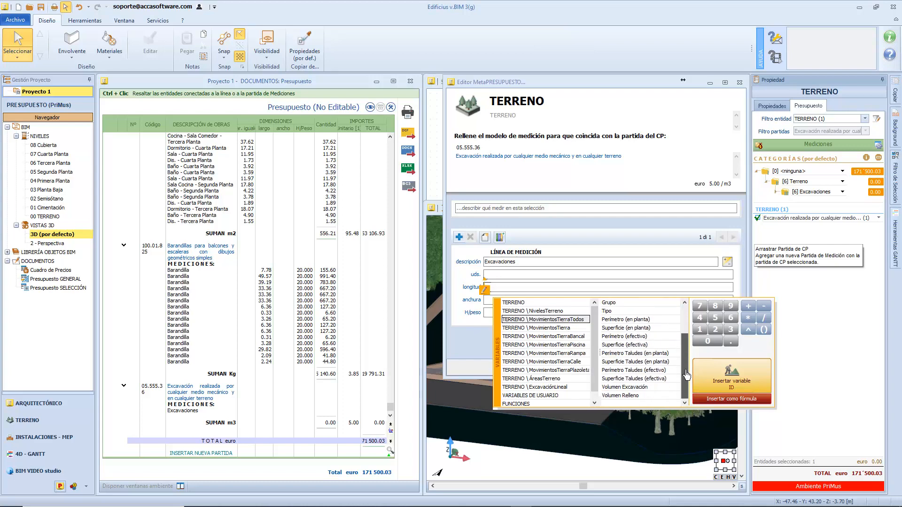
{"action": "double_click", "coordinate": [640, 388]}
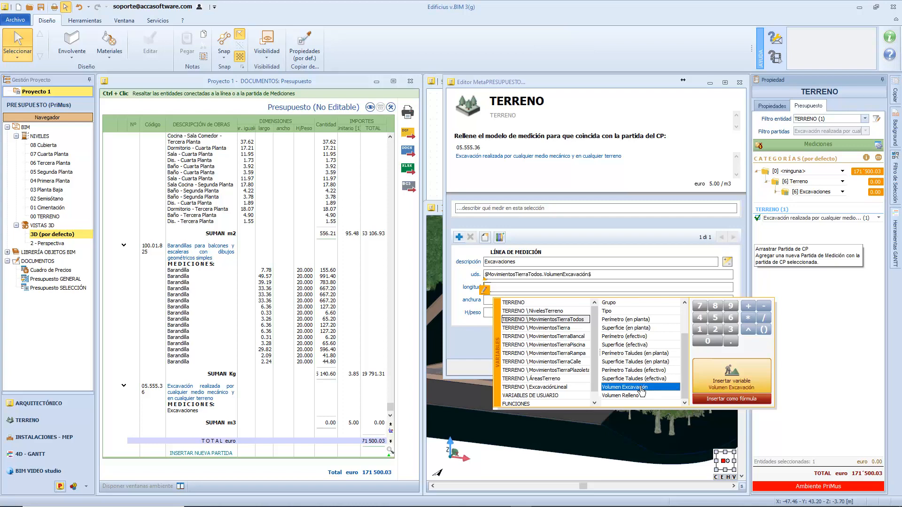
Close the excavation measurement editor and clear the terrain selection in the 3D view.
{"action": "left_click", "coordinate": [643, 288]}
{"action": "left_click", "coordinate": [641, 314]}
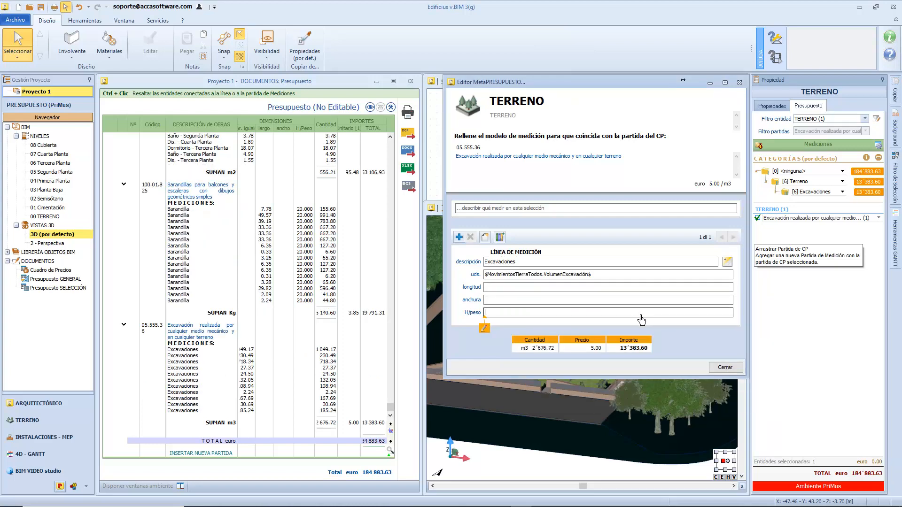
{"action": "left_click", "coordinate": [724, 368]}
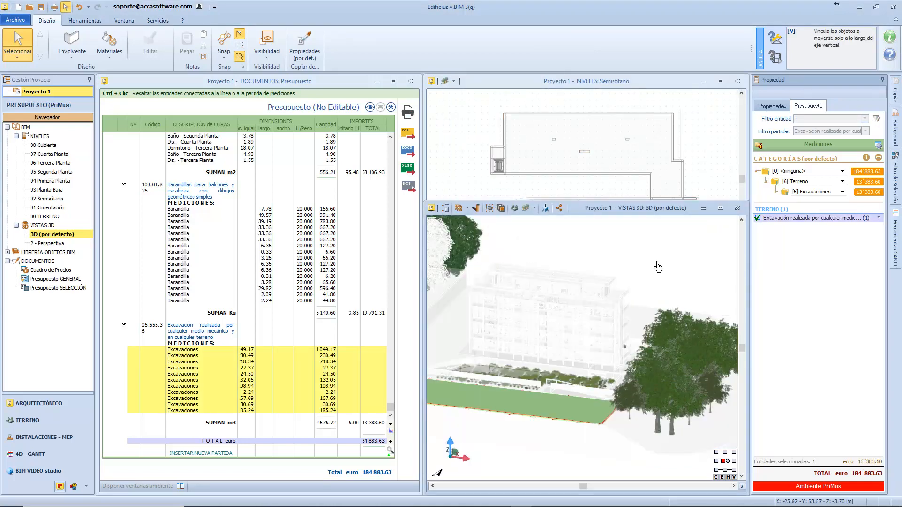
{"action": "scroll", "coordinate": [658, 267], "scroll_direction": "down", "scroll_amount": 1}
{"action": "middle_click_drag", "start_coordinate": [655, 270], "coordinate": [678, 282]}
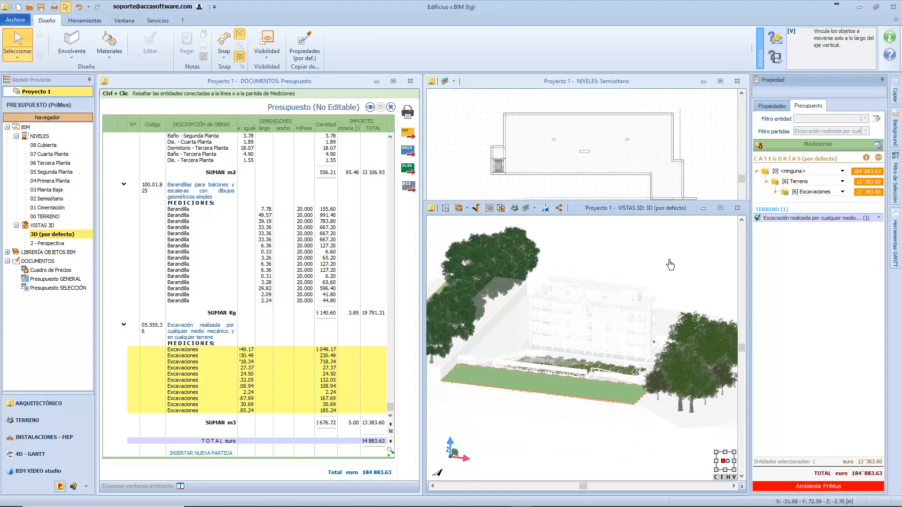
{"action": "left_click", "coordinate": [670, 265]}
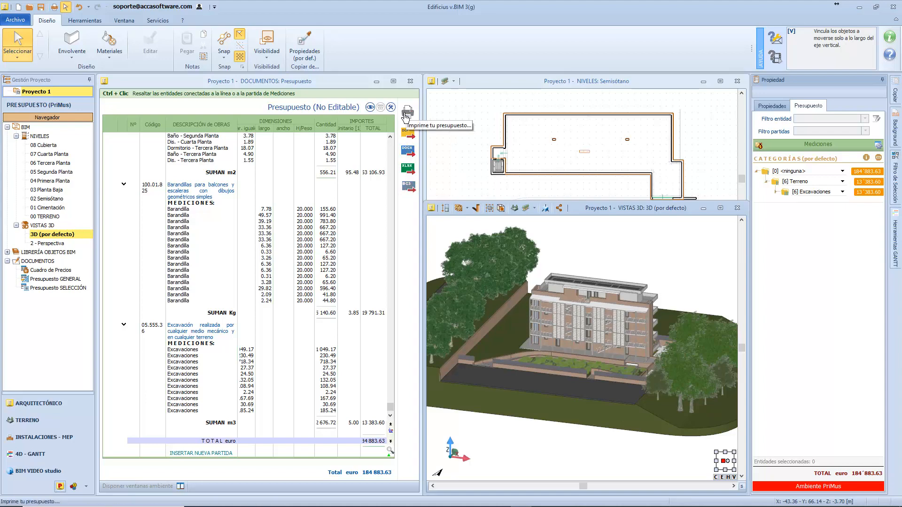
Group the general estimate by categories and expand floor groups, including Tercera Planta and Planta Baja, to examine their items.
{"action": "left_click", "coordinate": [391, 107]}
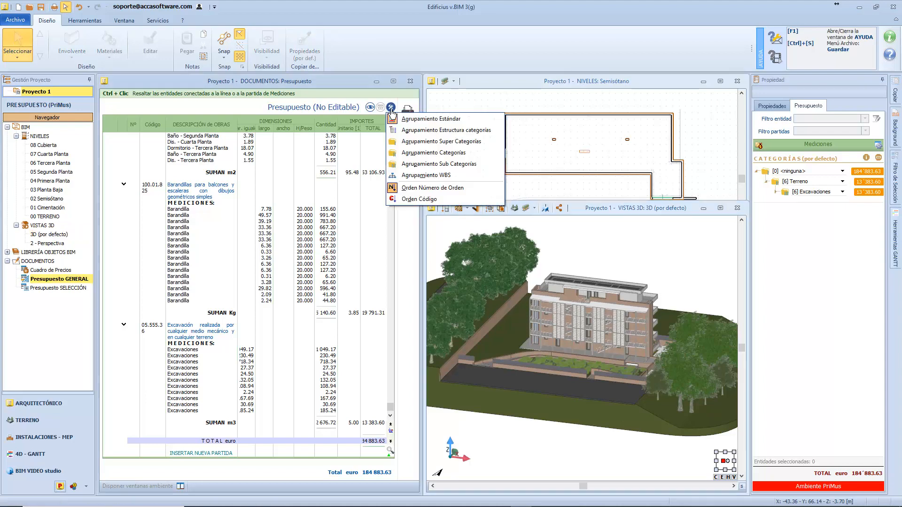
{"action": "left_click", "coordinate": [428, 152]}
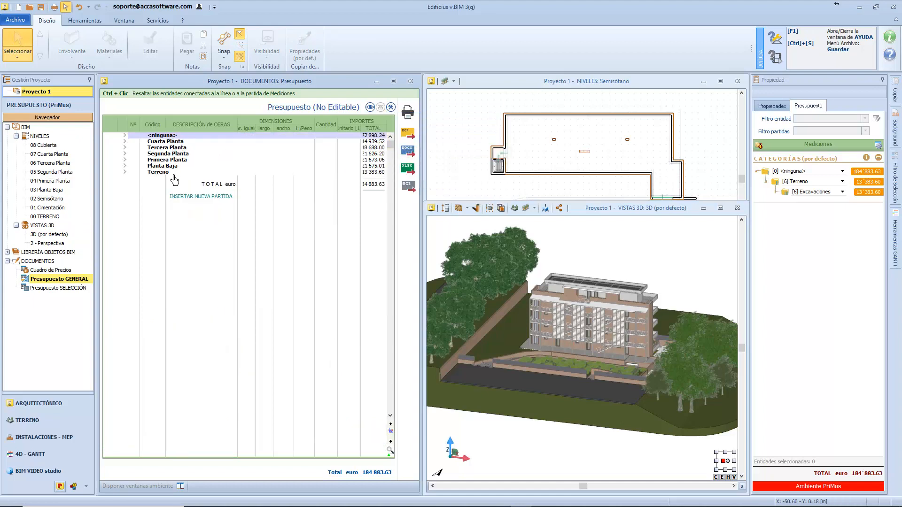
{"action": "left_click", "coordinate": [125, 147]}
{"action": "left_click", "coordinate": [125, 232]}
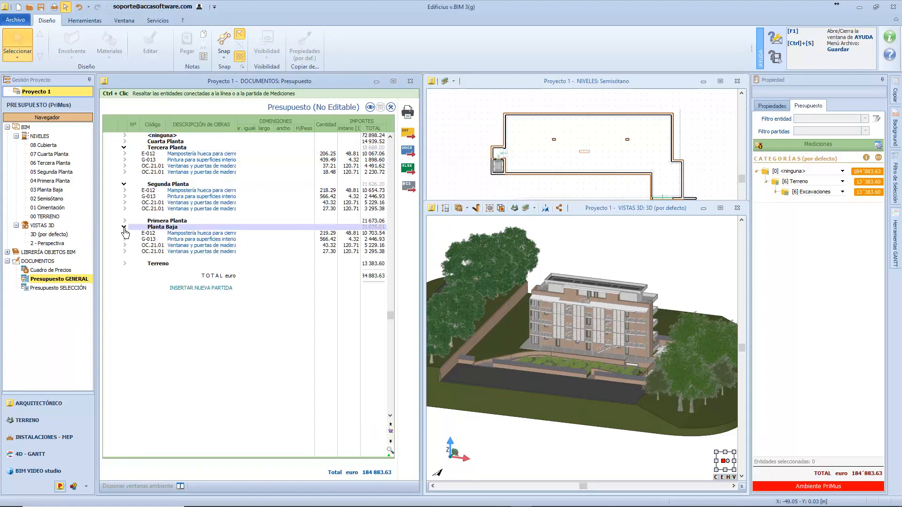
Group the general estimate by subcategories and expand Carpintería - Ventanas, Puertas and Barandillas.
{"action": "left_click", "coordinate": [381, 107]}
{"action": "left_click", "coordinate": [413, 168]}
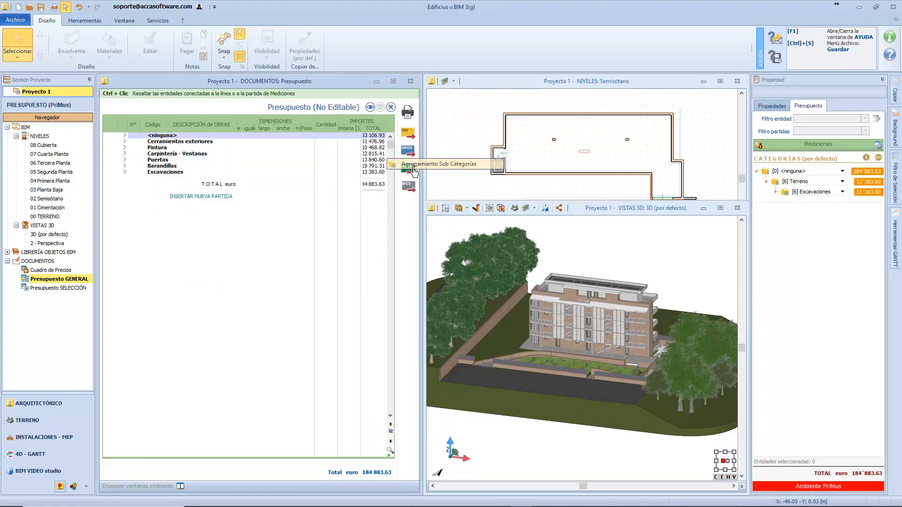
{"action": "left_click", "coordinate": [125, 154]}
{"action": "left_click", "coordinate": [124, 196]}
{"action": "left_click", "coordinate": [124, 239]}
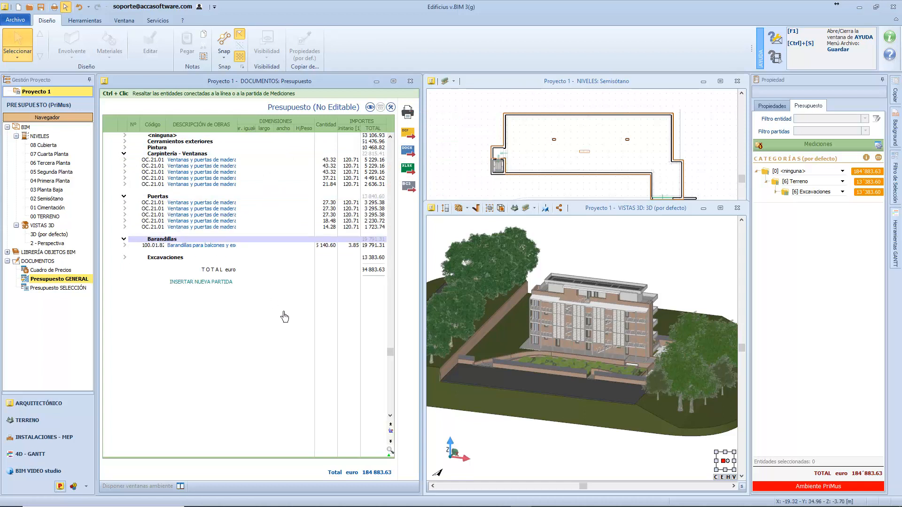
Insert a window in the light grey wall of the upper floor in the 3D view.
{"action": "left_click", "coordinate": [619, 237]}
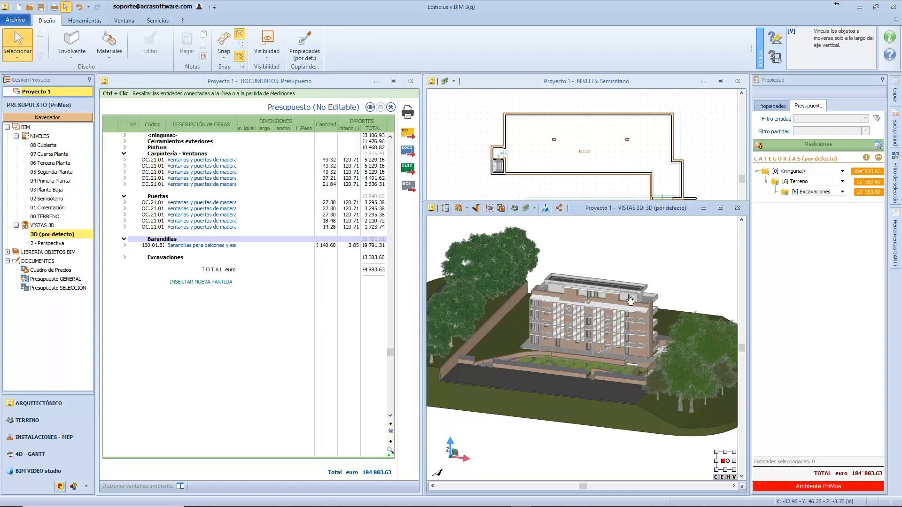
{"action": "scroll", "coordinate": [629, 304], "scroll_direction": "up", "scroll_amount": 5}
{"action": "scroll", "coordinate": [628, 305], "scroll_direction": "up", "scroll_amount": 3}
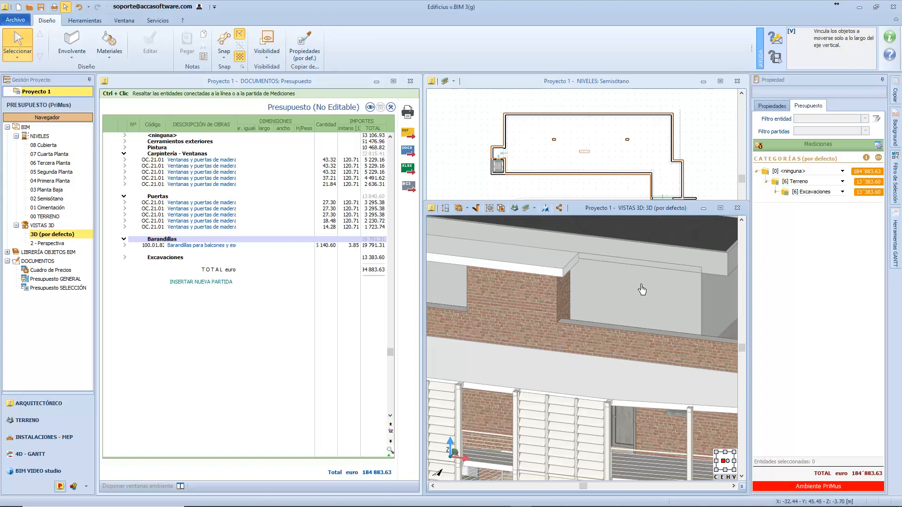
{"action": "left_click", "coordinate": [72, 47]}
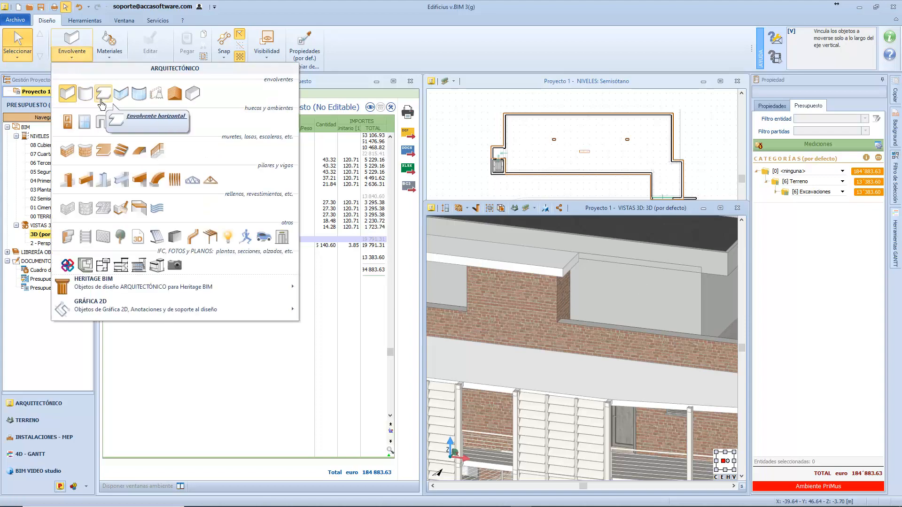
{"action": "left_click", "coordinate": [82, 123]}
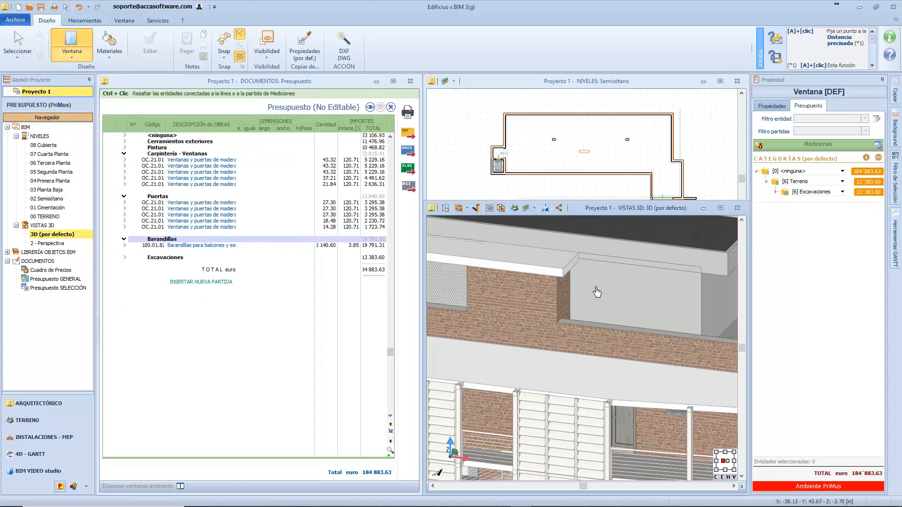
{"action": "left_click", "coordinate": [642, 309]}
{"action": "left_click_drag", "start_coordinate": [642, 309], "coordinate": [632, 334]}
{"action": "key", "text": "Escape"}
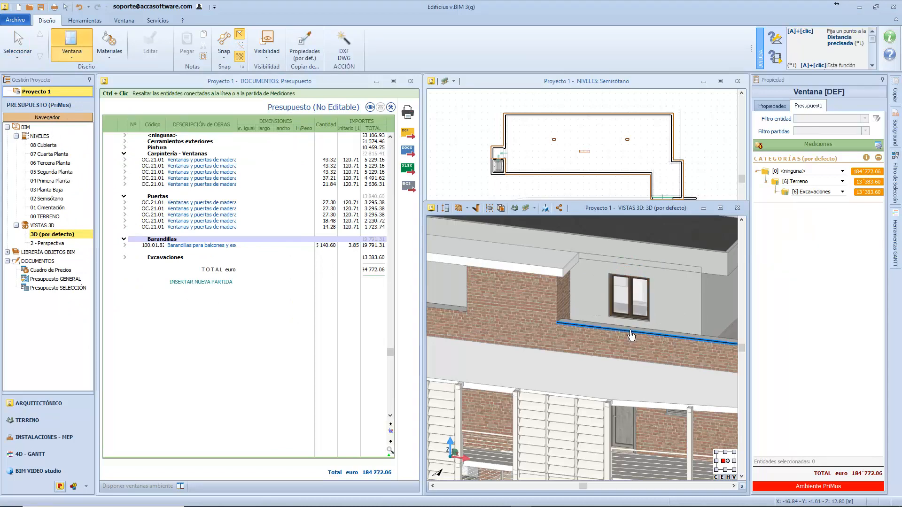
{"action": "key", "text": "Escape"}
Select the new window and activate the Ventana [Dormitorio] measurement under its last listed windows-and-doors price item.
{"action": "left_click", "coordinate": [627, 297]}
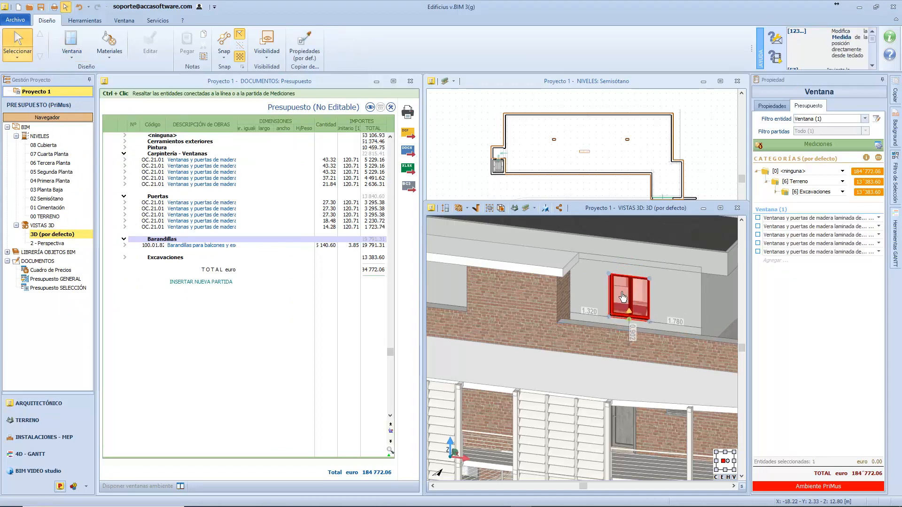
{"action": "left_click", "coordinate": [879, 253]}
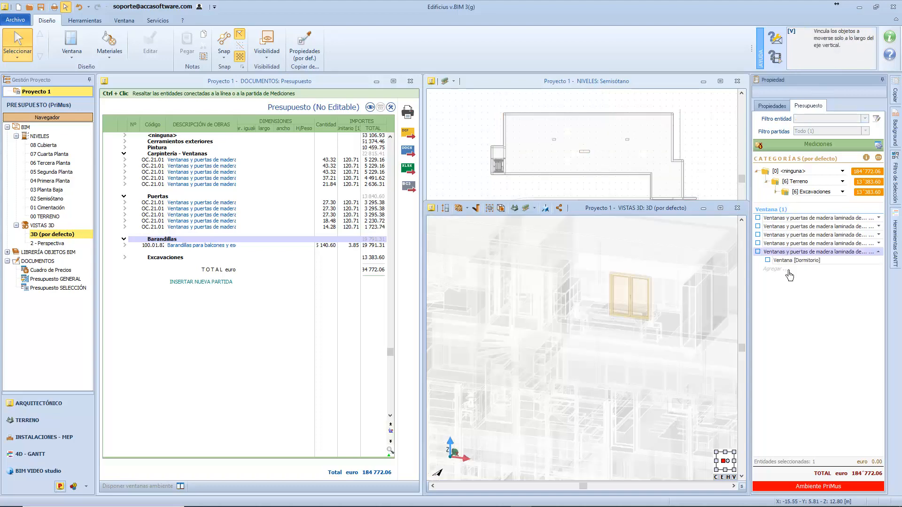
{"action": "left_click", "coordinate": [768, 260]}
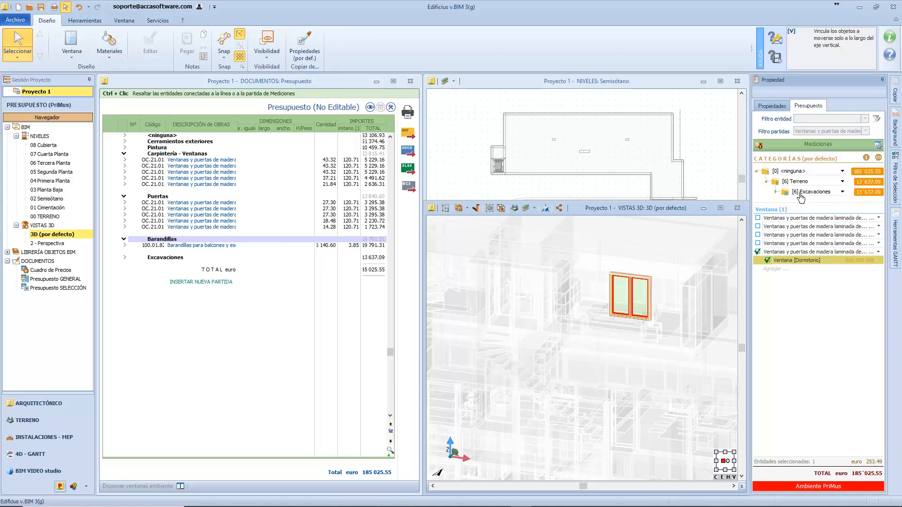
Set the default categories to Cuarta Planta and Carpintería - Ventanas and assign them to the new window's measurement.
{"action": "left_click", "coordinate": [842, 183]}
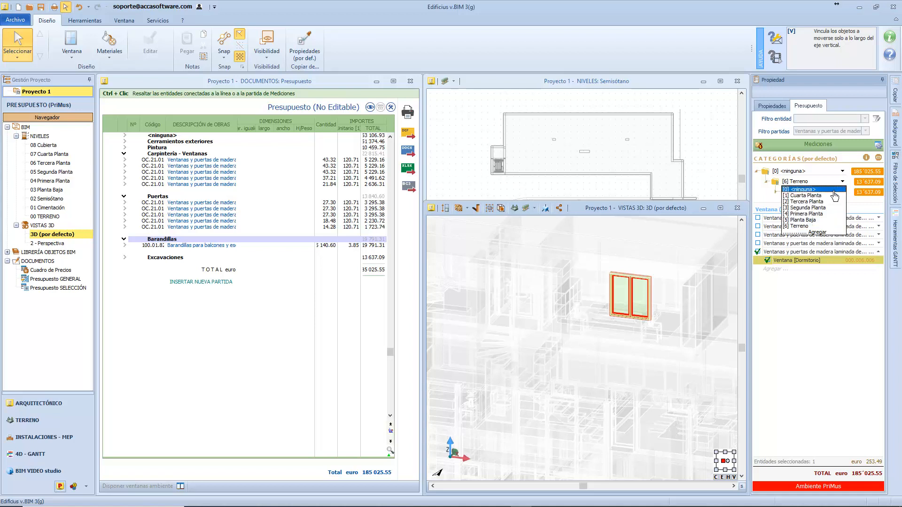
{"action": "left_click", "coordinate": [831, 195]}
{"action": "left_click", "coordinate": [843, 191]}
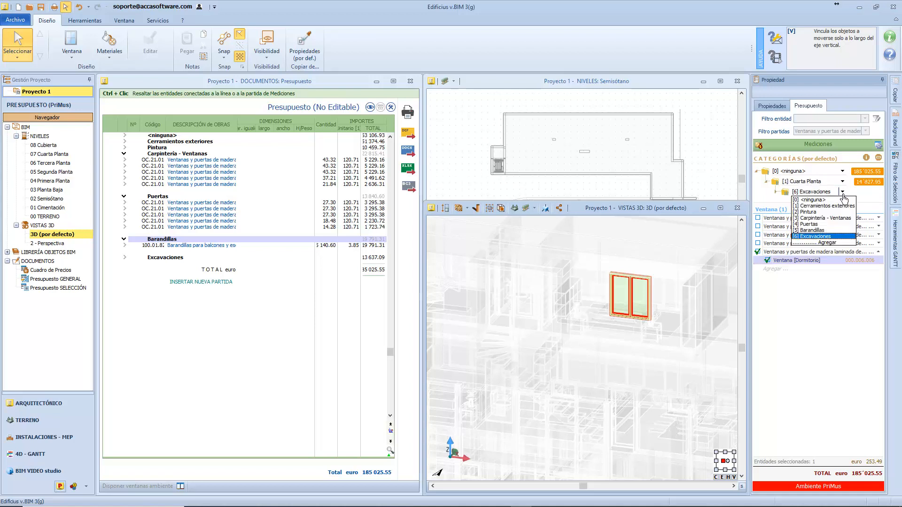
{"action": "left_click", "coordinate": [835, 219]}
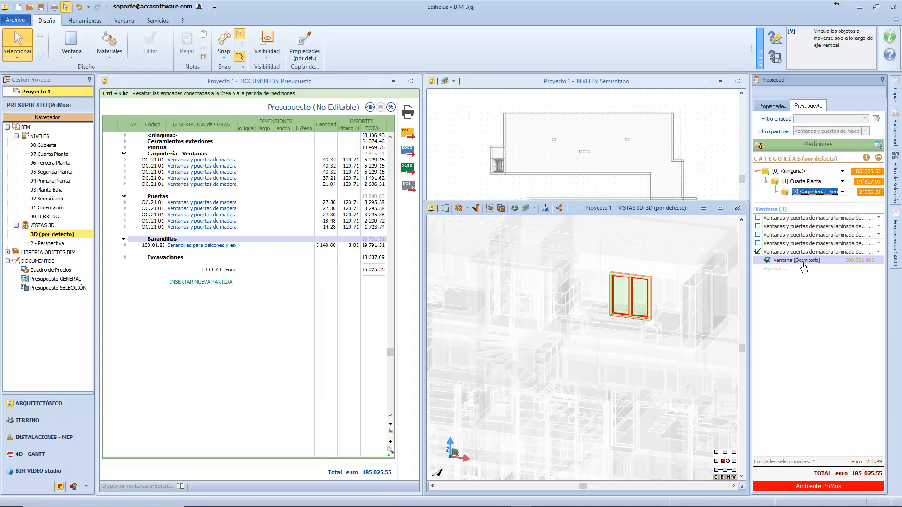
{"action": "right_click", "coordinate": [829, 261]}
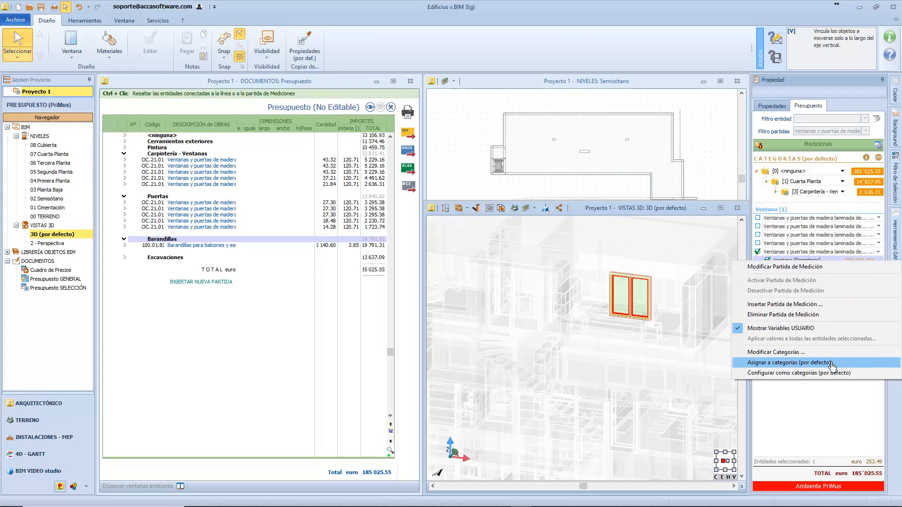
{"action": "left_click", "coordinate": [798, 363]}
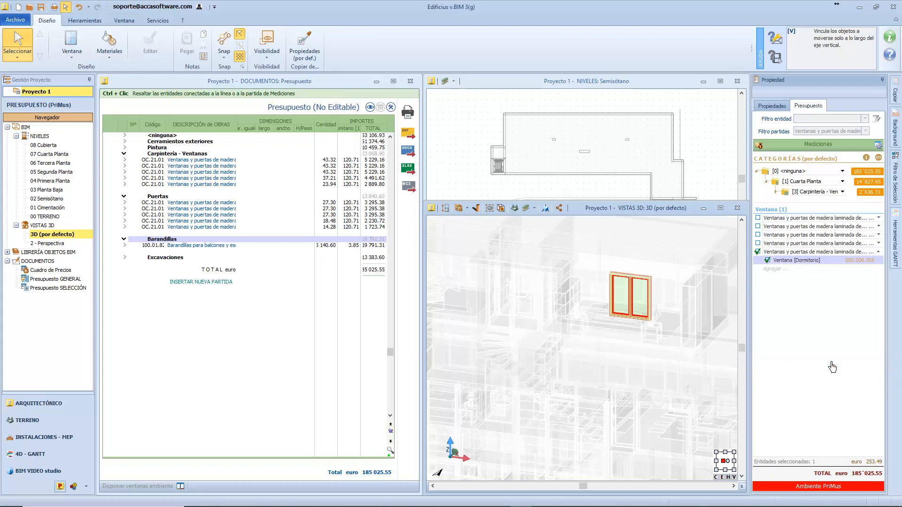
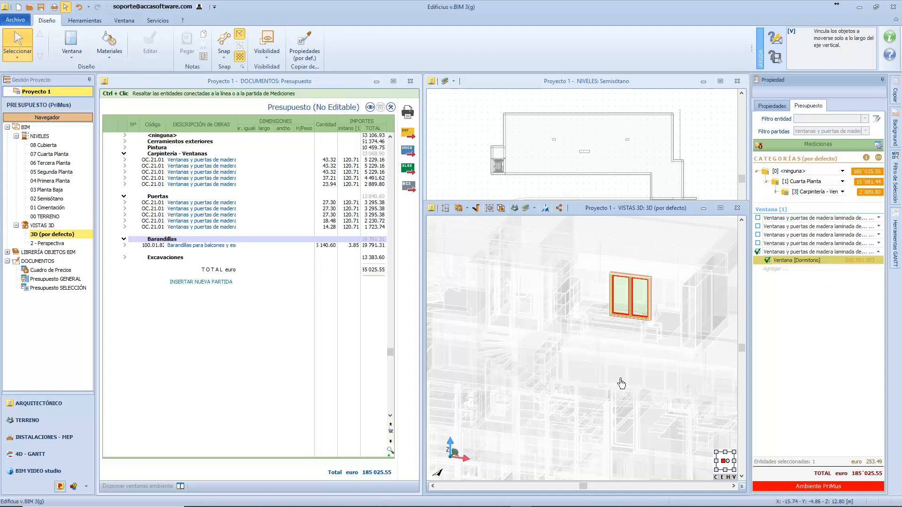
Select the red door on the storey below the new window and set its Puerta [Cocina - Sala Comedor] measurement's categories as default.
{"action": "left_click", "coordinate": [623, 443]}
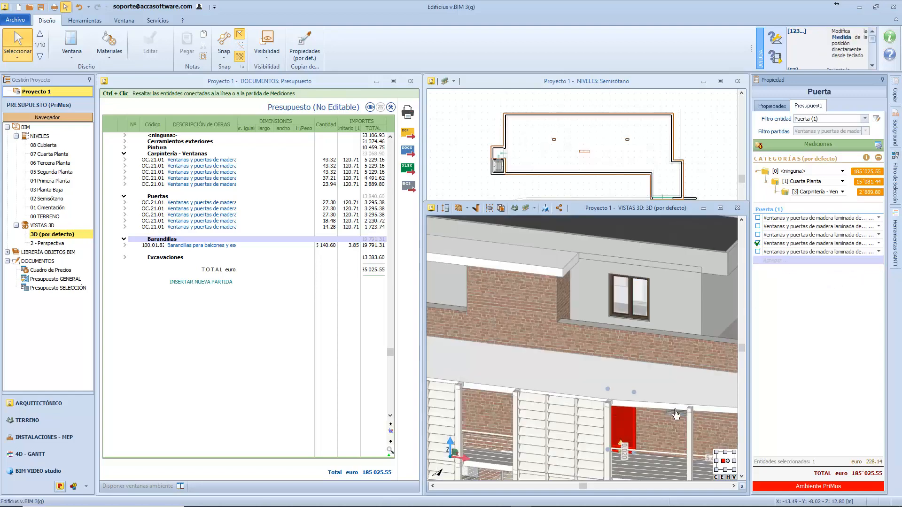
{"action": "left_click", "coordinate": [879, 243]}
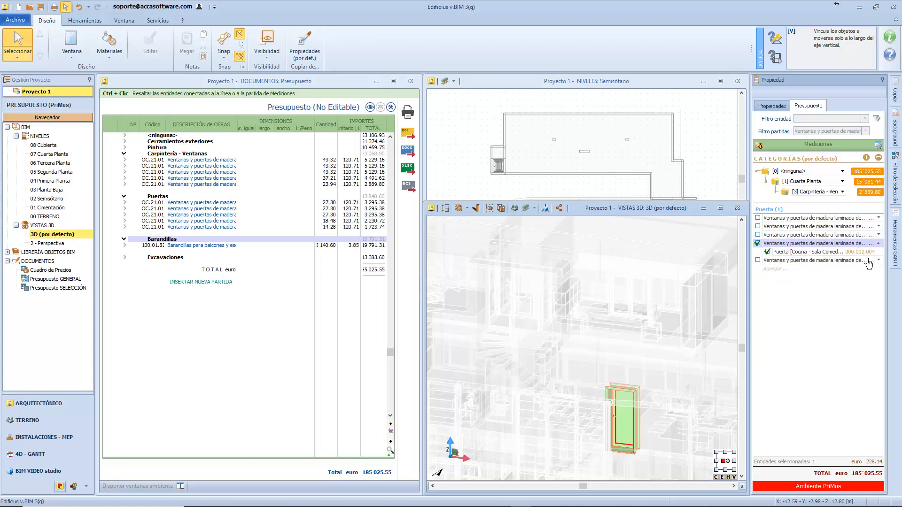
{"action": "left_click", "coordinate": [829, 253]}
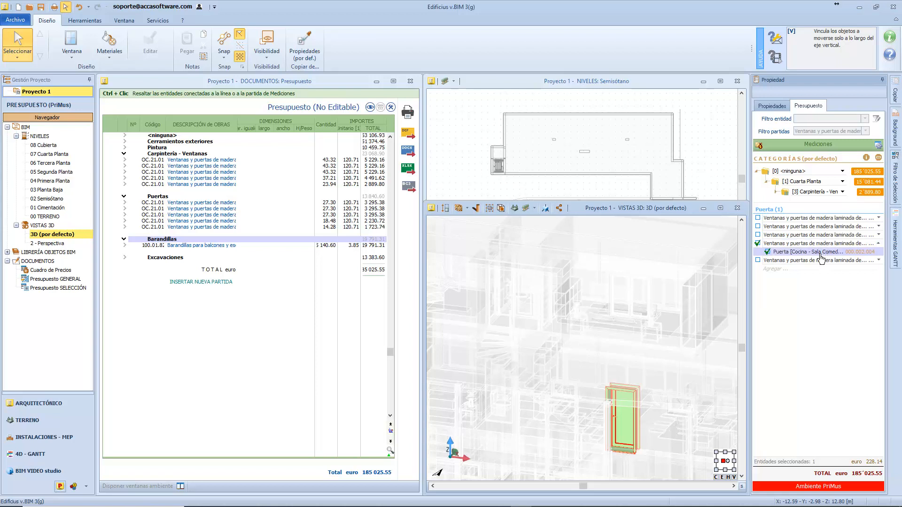
{"action": "right_click", "coordinate": [815, 258]}
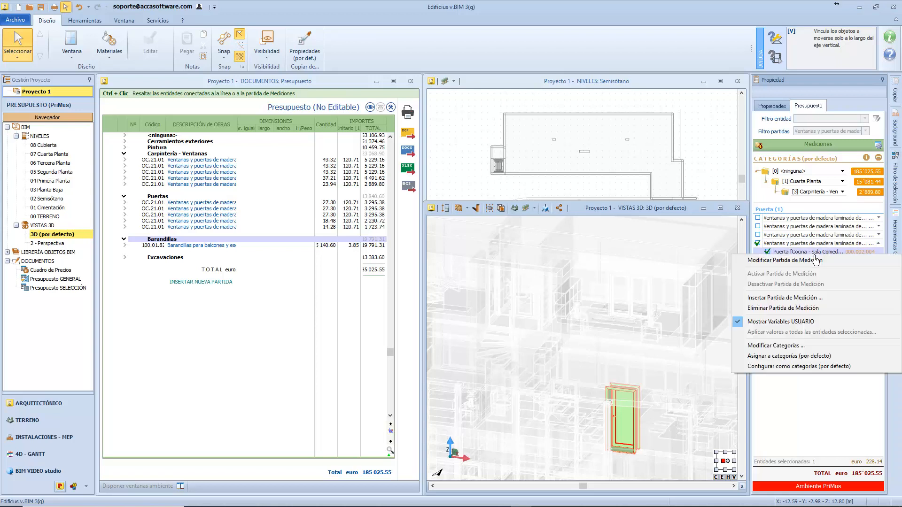
{"action": "left_click", "coordinate": [815, 371]}
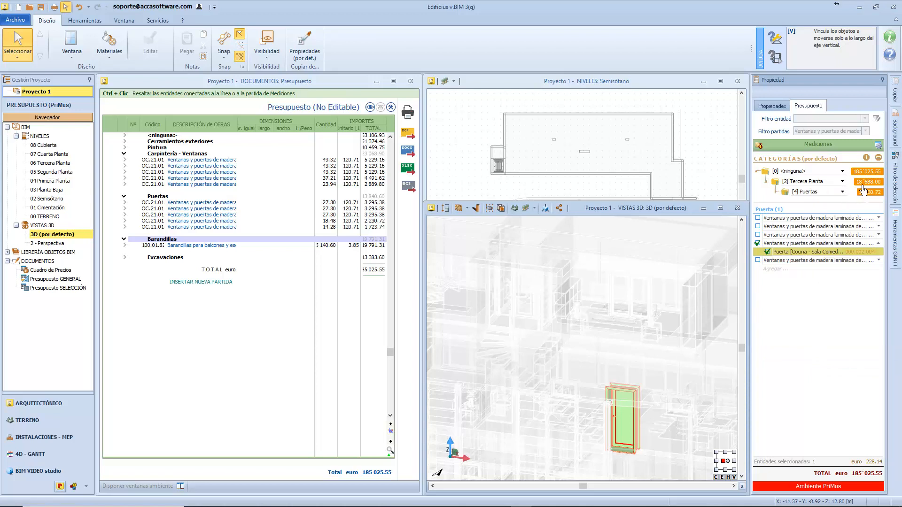
Change the default category to Segunda Planta and the default subcategory to Cerramientos exteriores.
{"action": "left_click", "coordinate": [844, 183]}
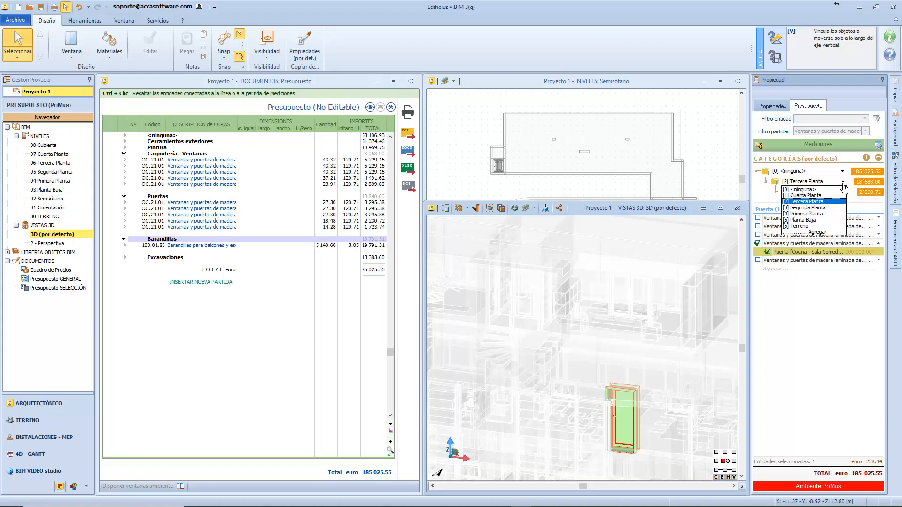
{"action": "left_click", "coordinate": [827, 207]}
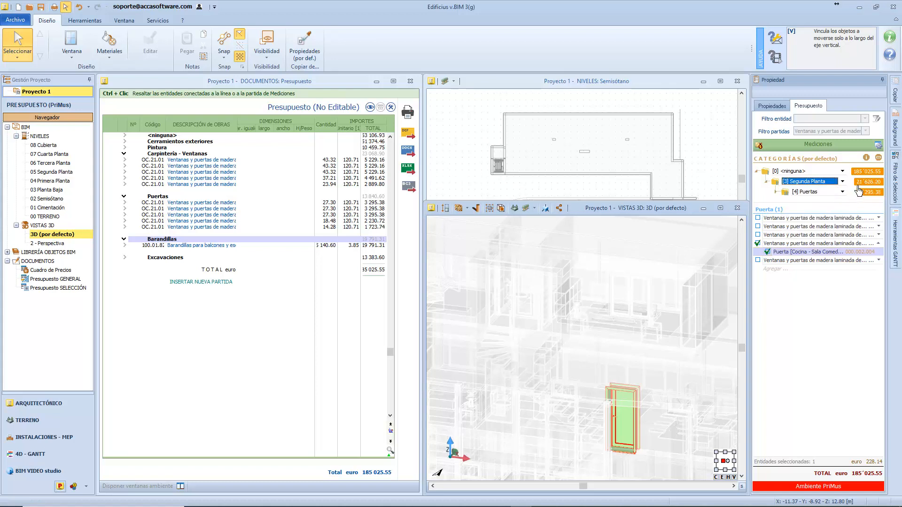
{"action": "left_click", "coordinate": [842, 192]}
{"action": "left_click", "coordinate": [838, 207]}
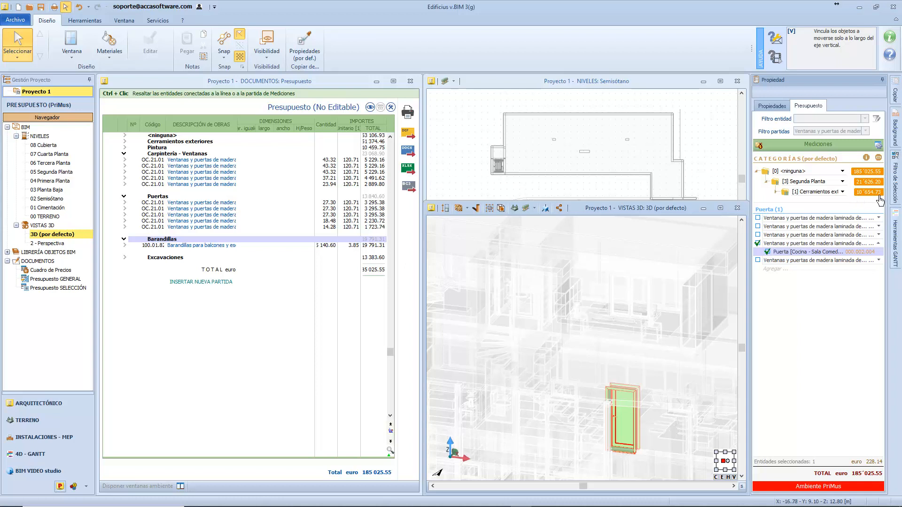
Switch the general estimate to the standard grouping.
{"action": "left_click", "coordinate": [370, 281]}
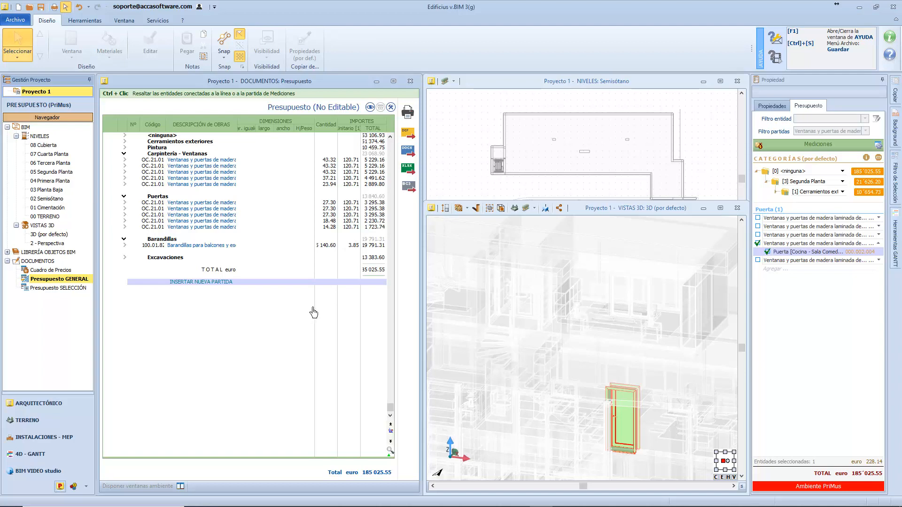
{"action": "left_click", "coordinate": [390, 107]}
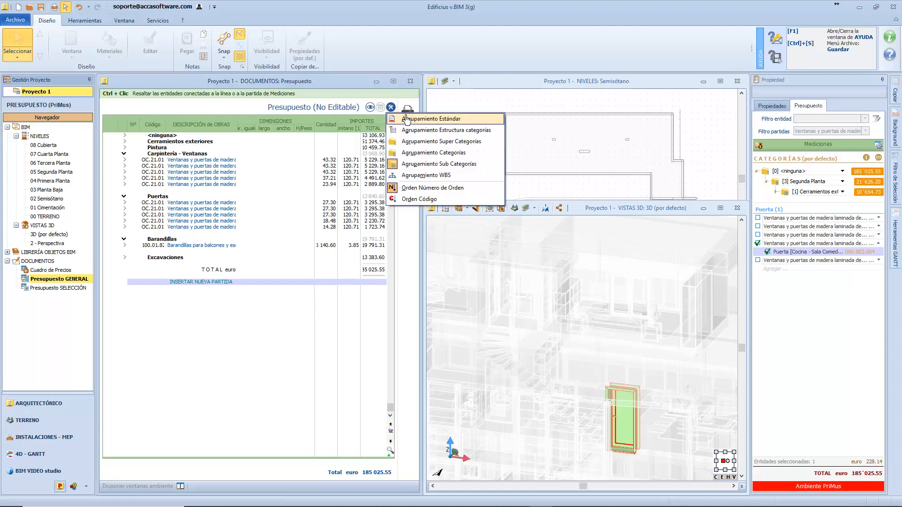
{"action": "left_click", "coordinate": [413, 119]}
{"action": "left_click", "coordinate": [271, 313]}
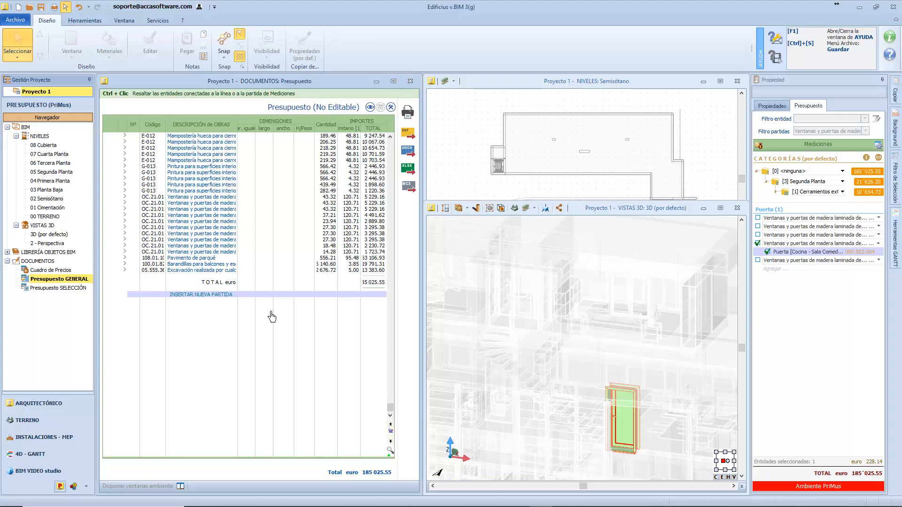
Open the estimate in PriMus through the BIM integration and enlarge its project window.
{"action": "left_click", "coordinate": [73, 487]}
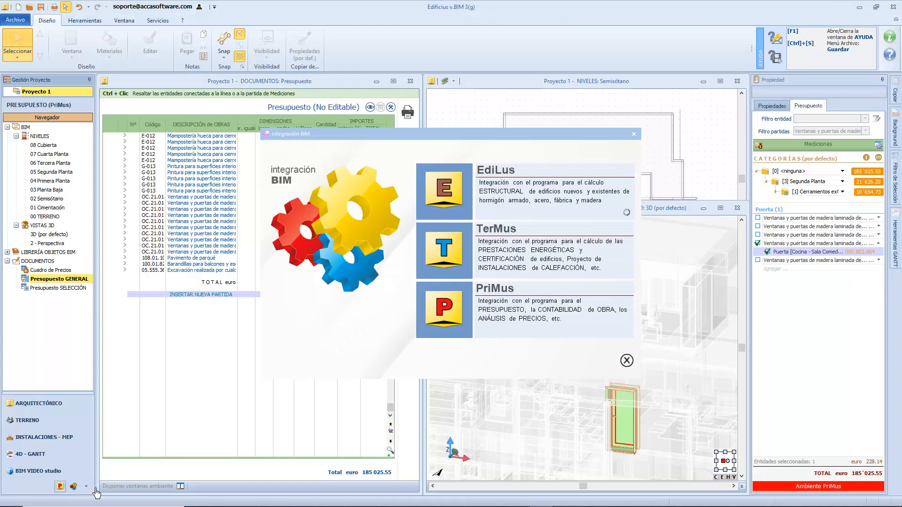
{"action": "left_click", "coordinate": [446, 312]}
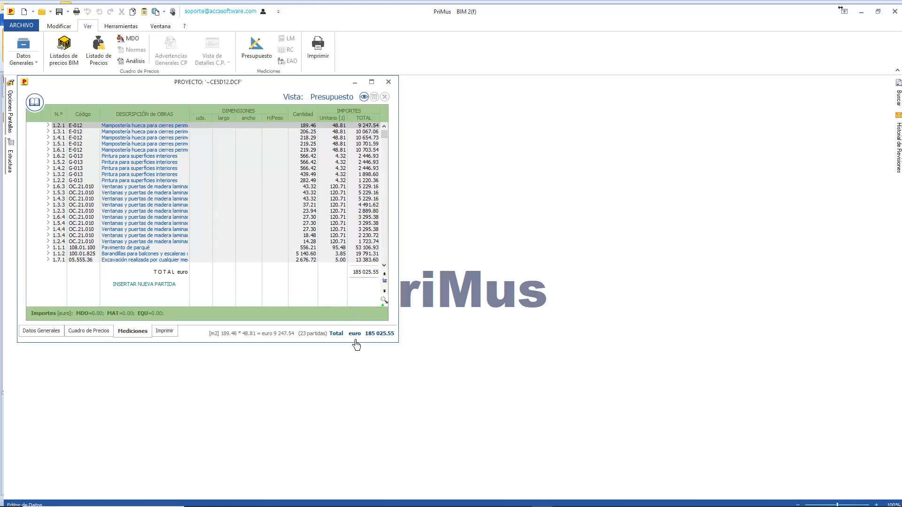
{"action": "left_click_drag", "start_coordinate": [398, 343], "coordinate": [479, 499]}
Expand the third Pintura para superficies interiores item and examine its Segunda Planta measurement lines.
{"action": "left_click", "coordinate": [48, 168]}
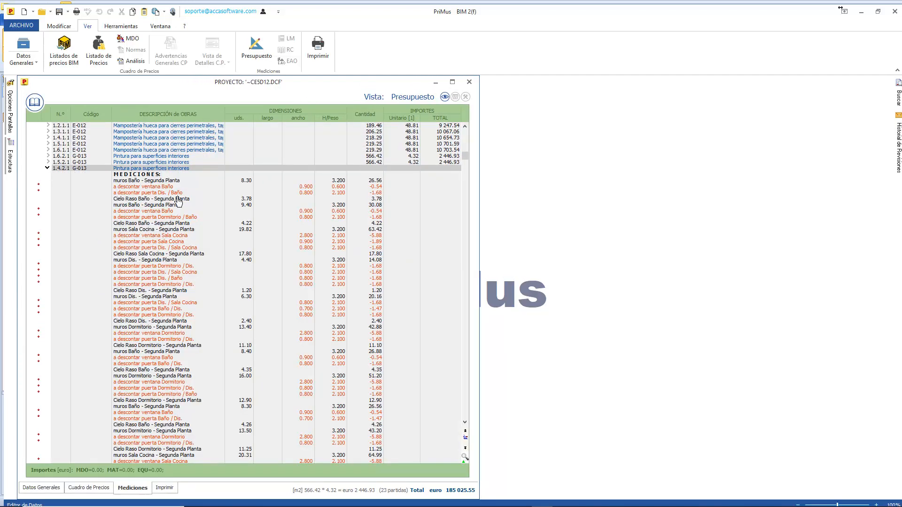
{"action": "left_click", "coordinate": [179, 310]}
{"action": "left_click", "coordinate": [181, 376]}
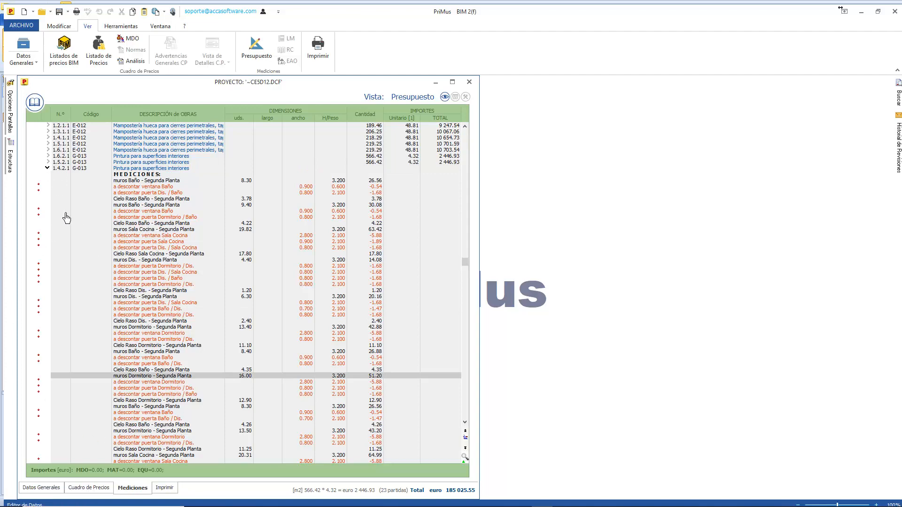
Review the project's categories, subcategories and price list, and return to the measurements.
{"action": "left_click", "coordinate": [42, 488]}
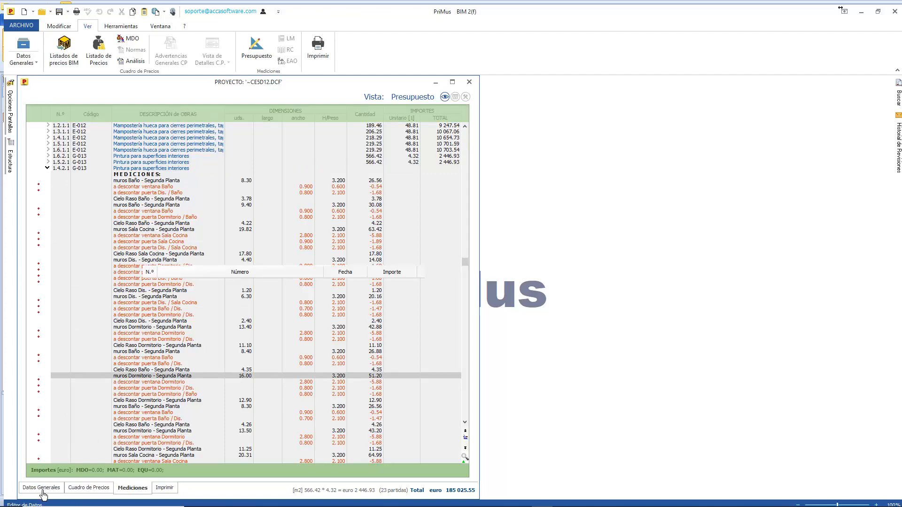
{"action": "left_click", "coordinate": [52, 440]}
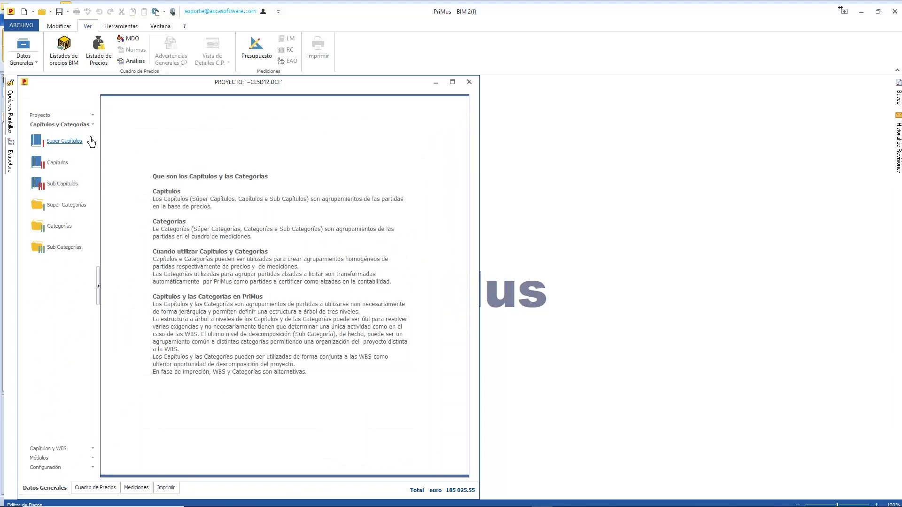
{"action": "left_click", "coordinate": [52, 226]}
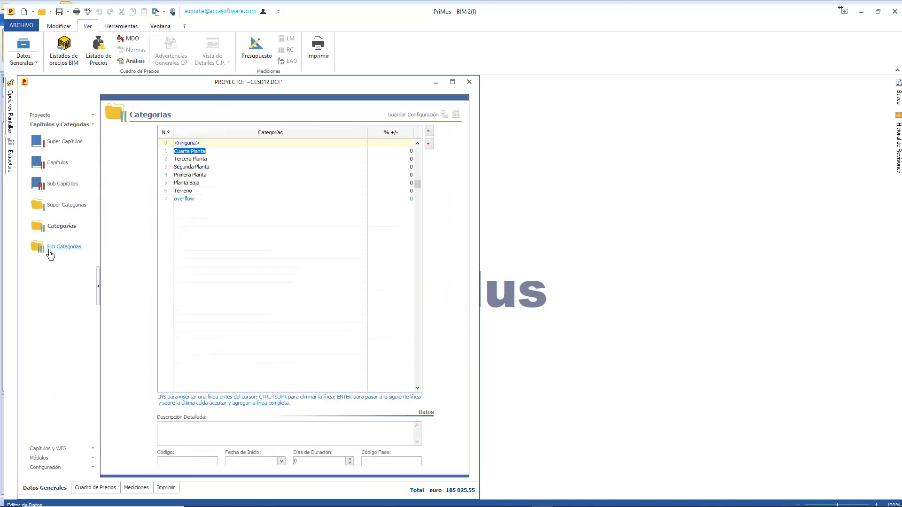
{"action": "left_click", "coordinate": [50, 250]}
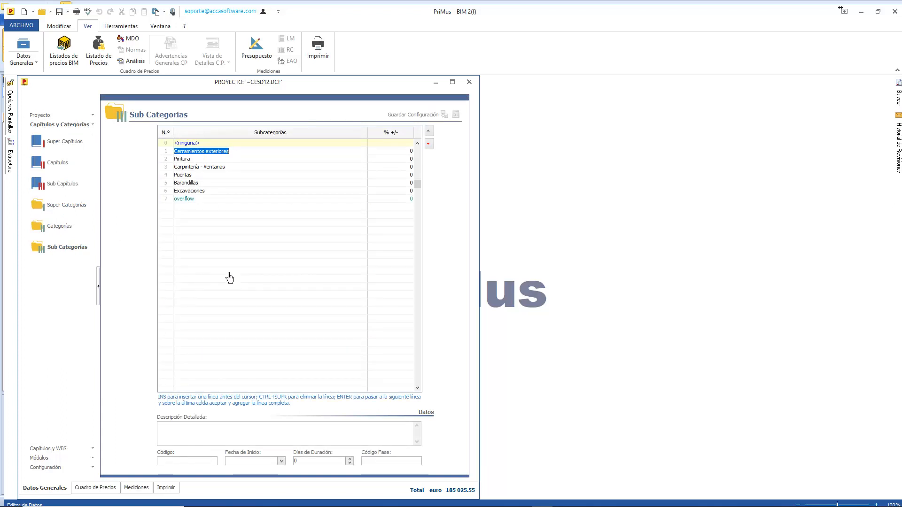
{"action": "left_click", "coordinate": [121, 489]}
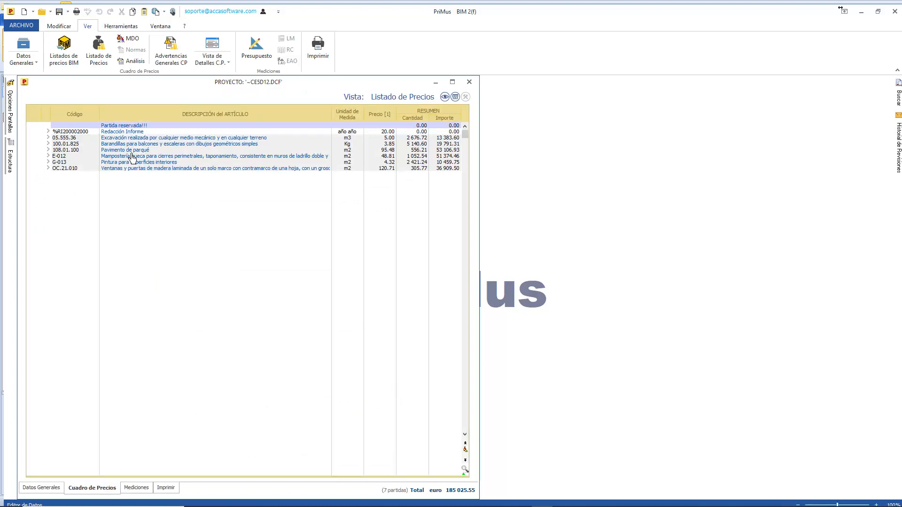
{"action": "left_click", "coordinate": [147, 489]}
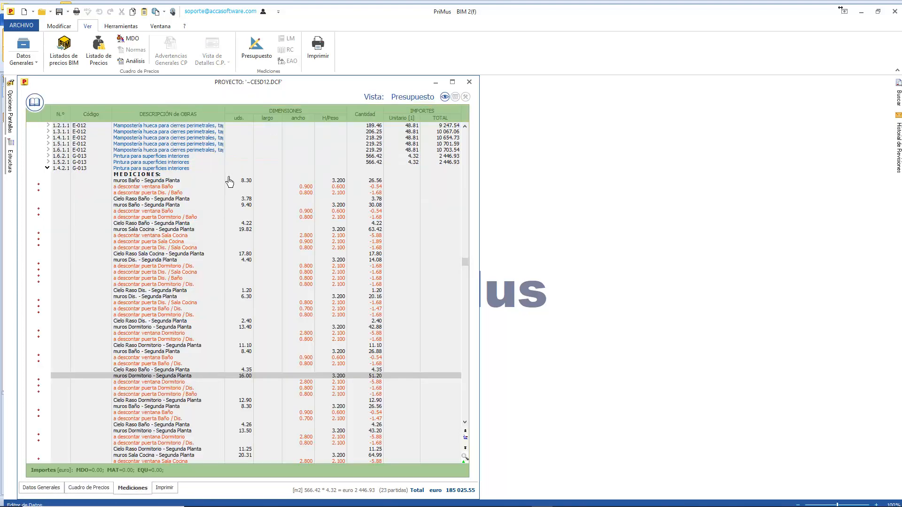
Open the example file Ejemplo_Presupuesto_Prec_AlzadoUnitario.DCF and enlarge its window beside the project estimate.
{"action": "left_click", "coordinate": [50, 12]}
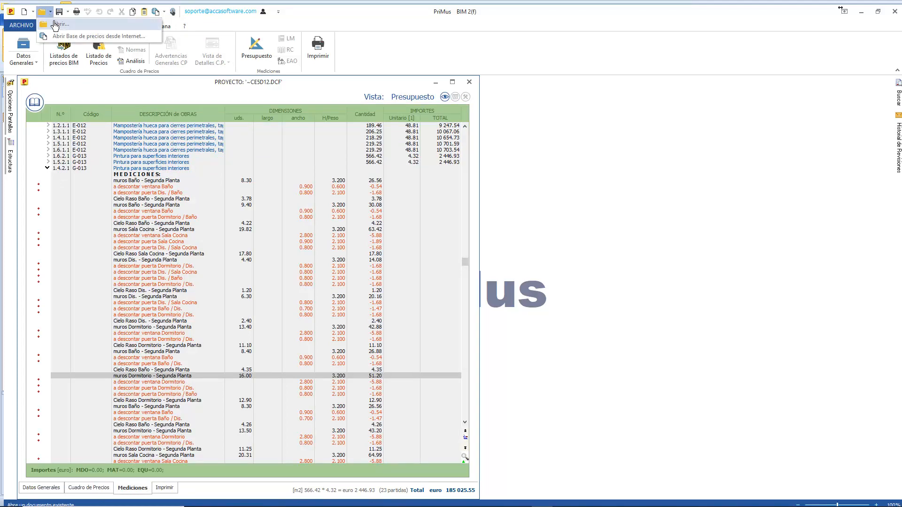
{"action": "left_click", "coordinate": [55, 25]}
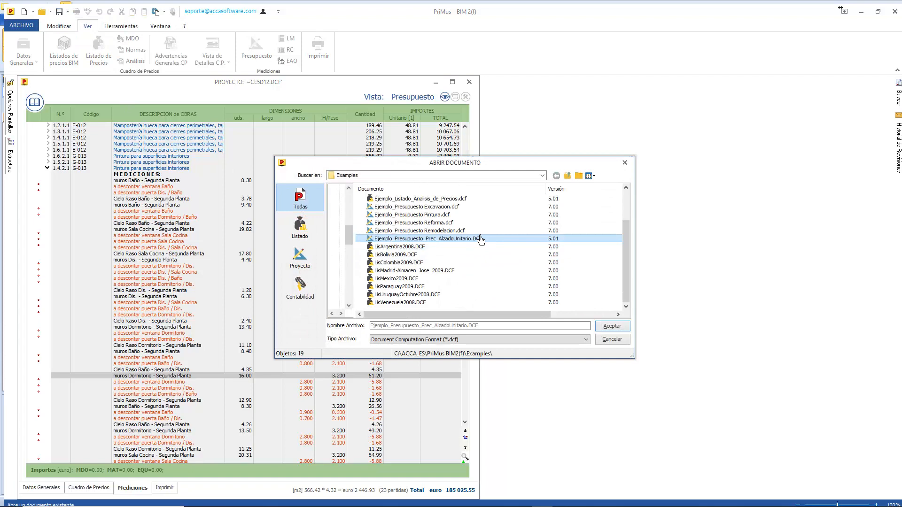
{"action": "double_click", "coordinate": [480, 236]}
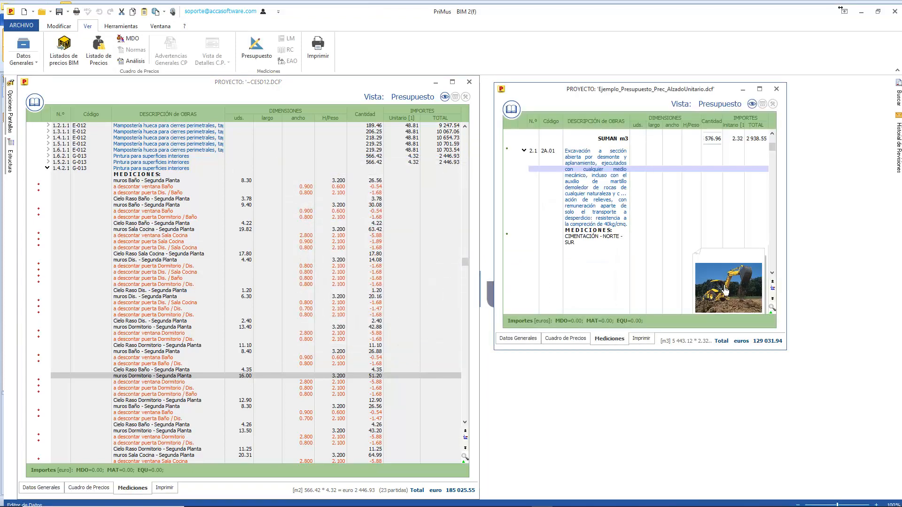
{"action": "left_click_drag", "start_coordinate": [787, 357], "coordinate": [892, 502]}
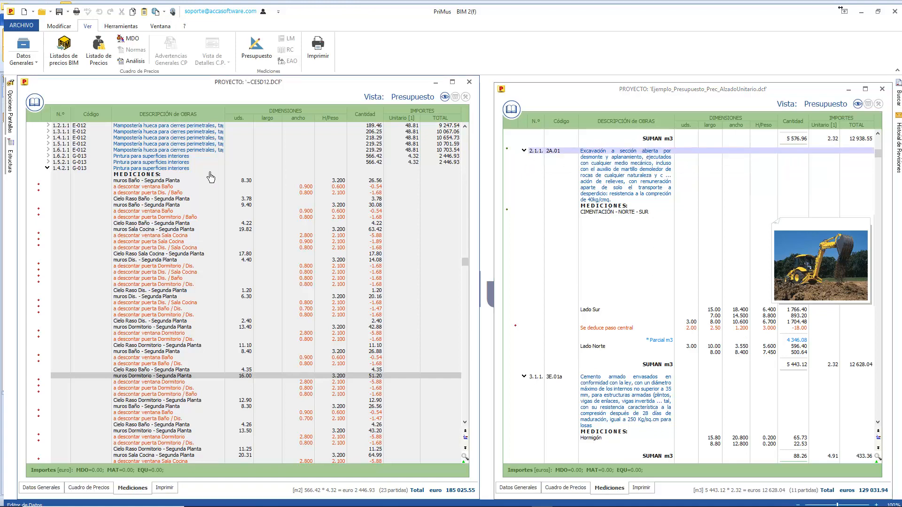
Copy excavation item 2A.01 from the example estimate to below the project's first Pintura para superficies interiores item and expand the copy.
{"action": "left_click", "coordinate": [78, 158]}
{"action": "key", "text": "ctrl+v"}
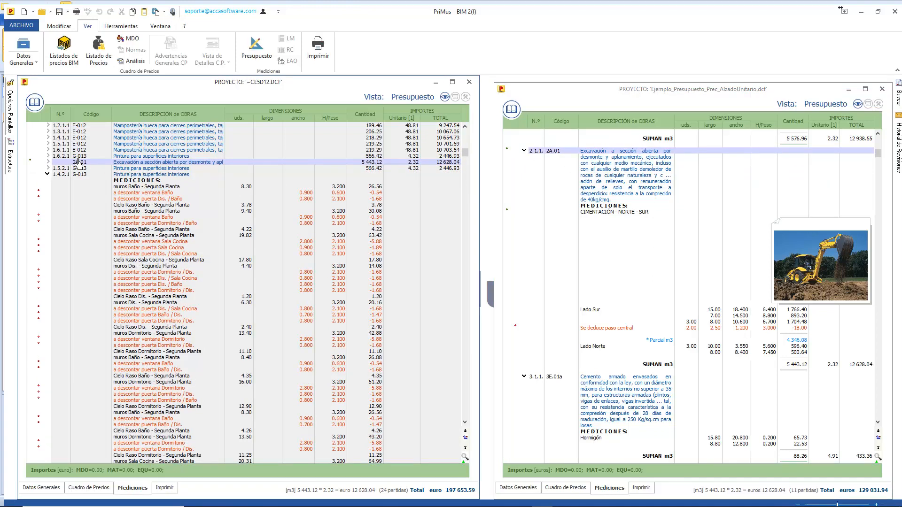
{"action": "left_click", "coordinate": [47, 162]}
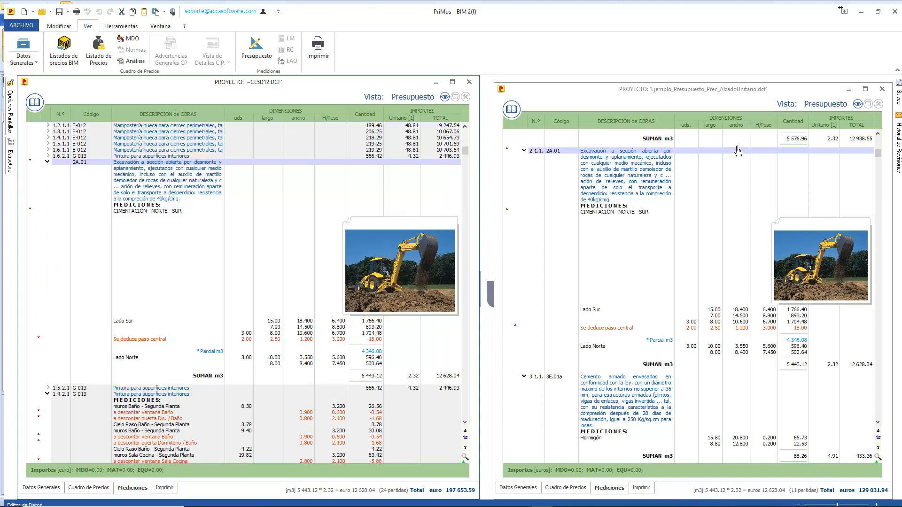
Close PriMus saving the project changes, and locate the added item 2A.01 in the Edificius general estimate.
{"action": "left_click", "coordinate": [895, 12]}
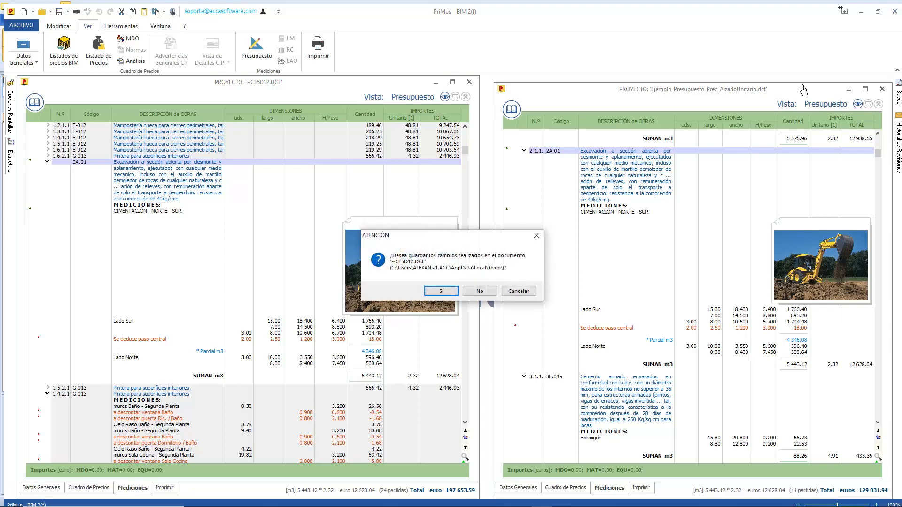
{"action": "left_click", "coordinate": [434, 296]}
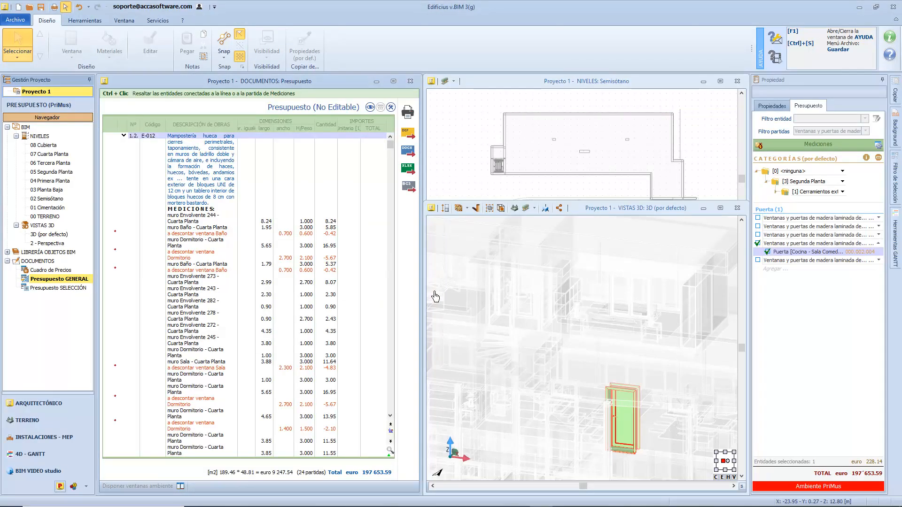
{"action": "scroll", "coordinate": [390, 158], "scroll_direction": "down", "scroll_amount": 13}
{"action": "left_click_drag", "start_coordinate": [390, 152], "coordinate": [389, 245]}
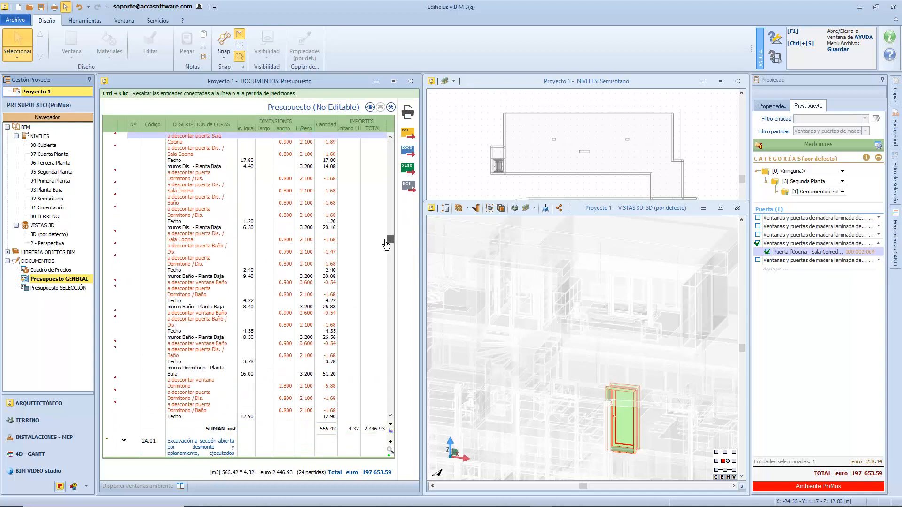